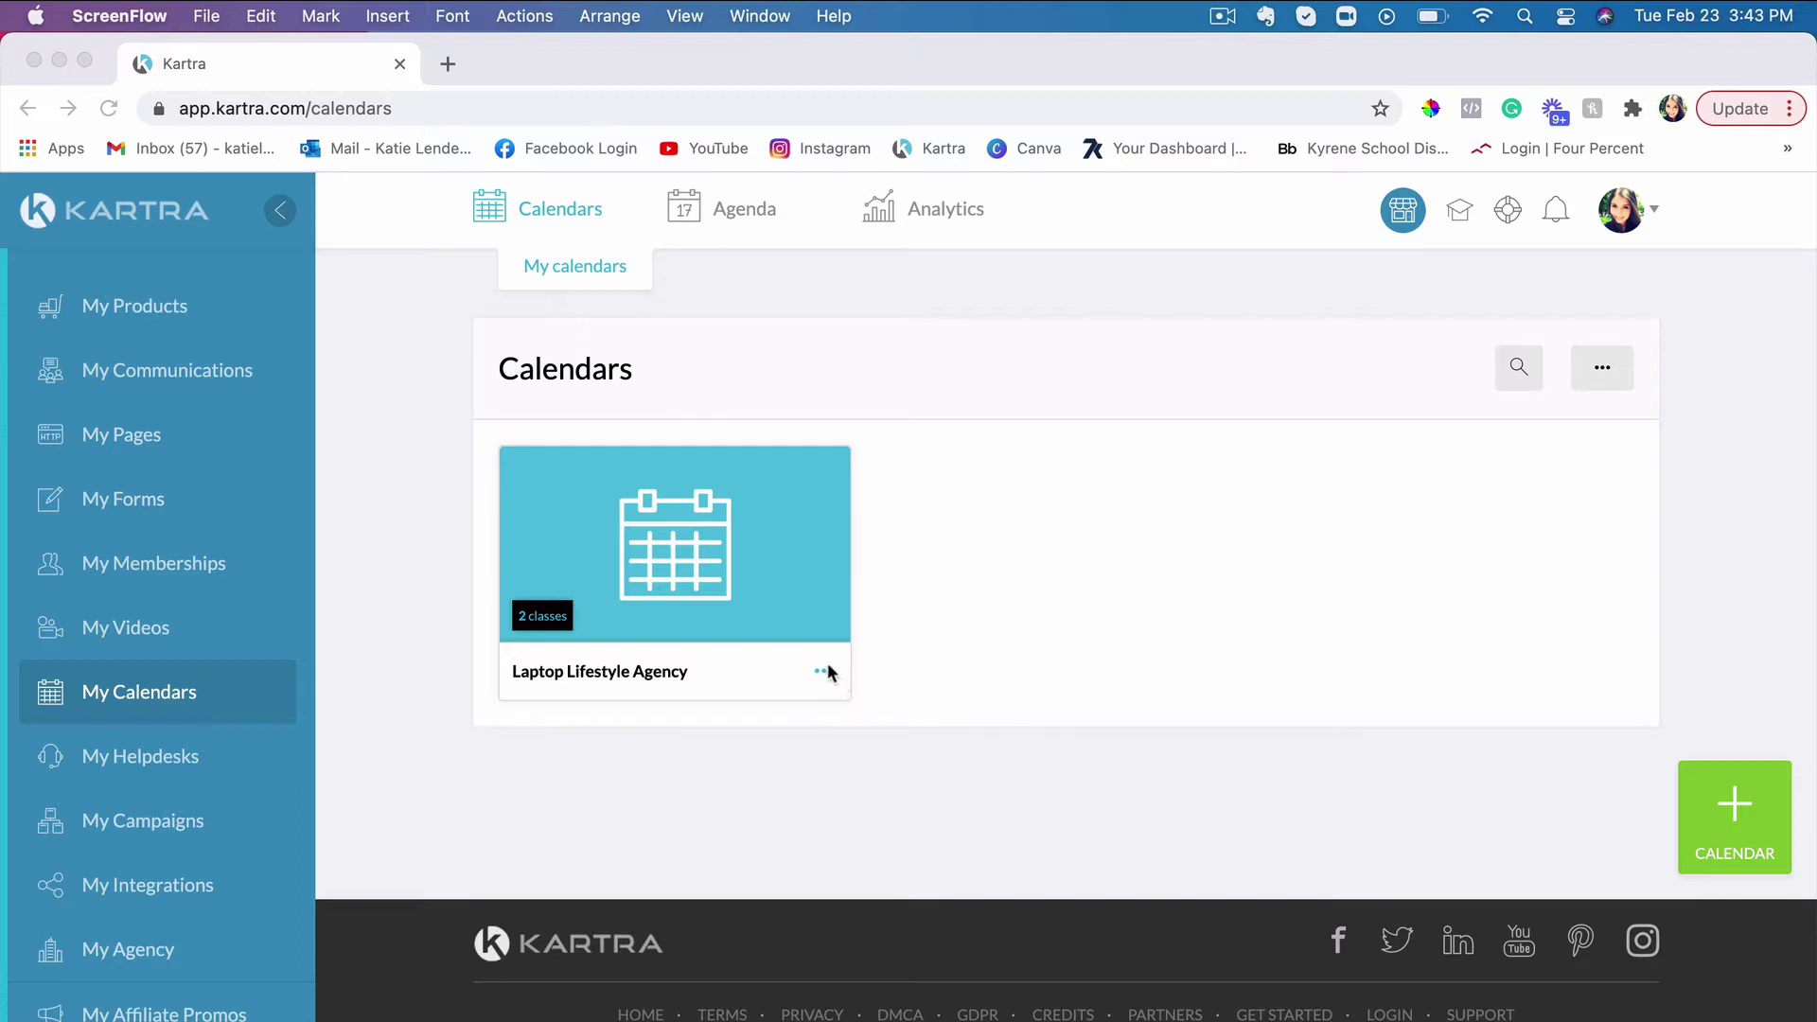
# - Open the Laptop Lifestyle Agency calendar in its wizard via the card's Edit action, landing on Basic info
pyautogui.click(831, 716)
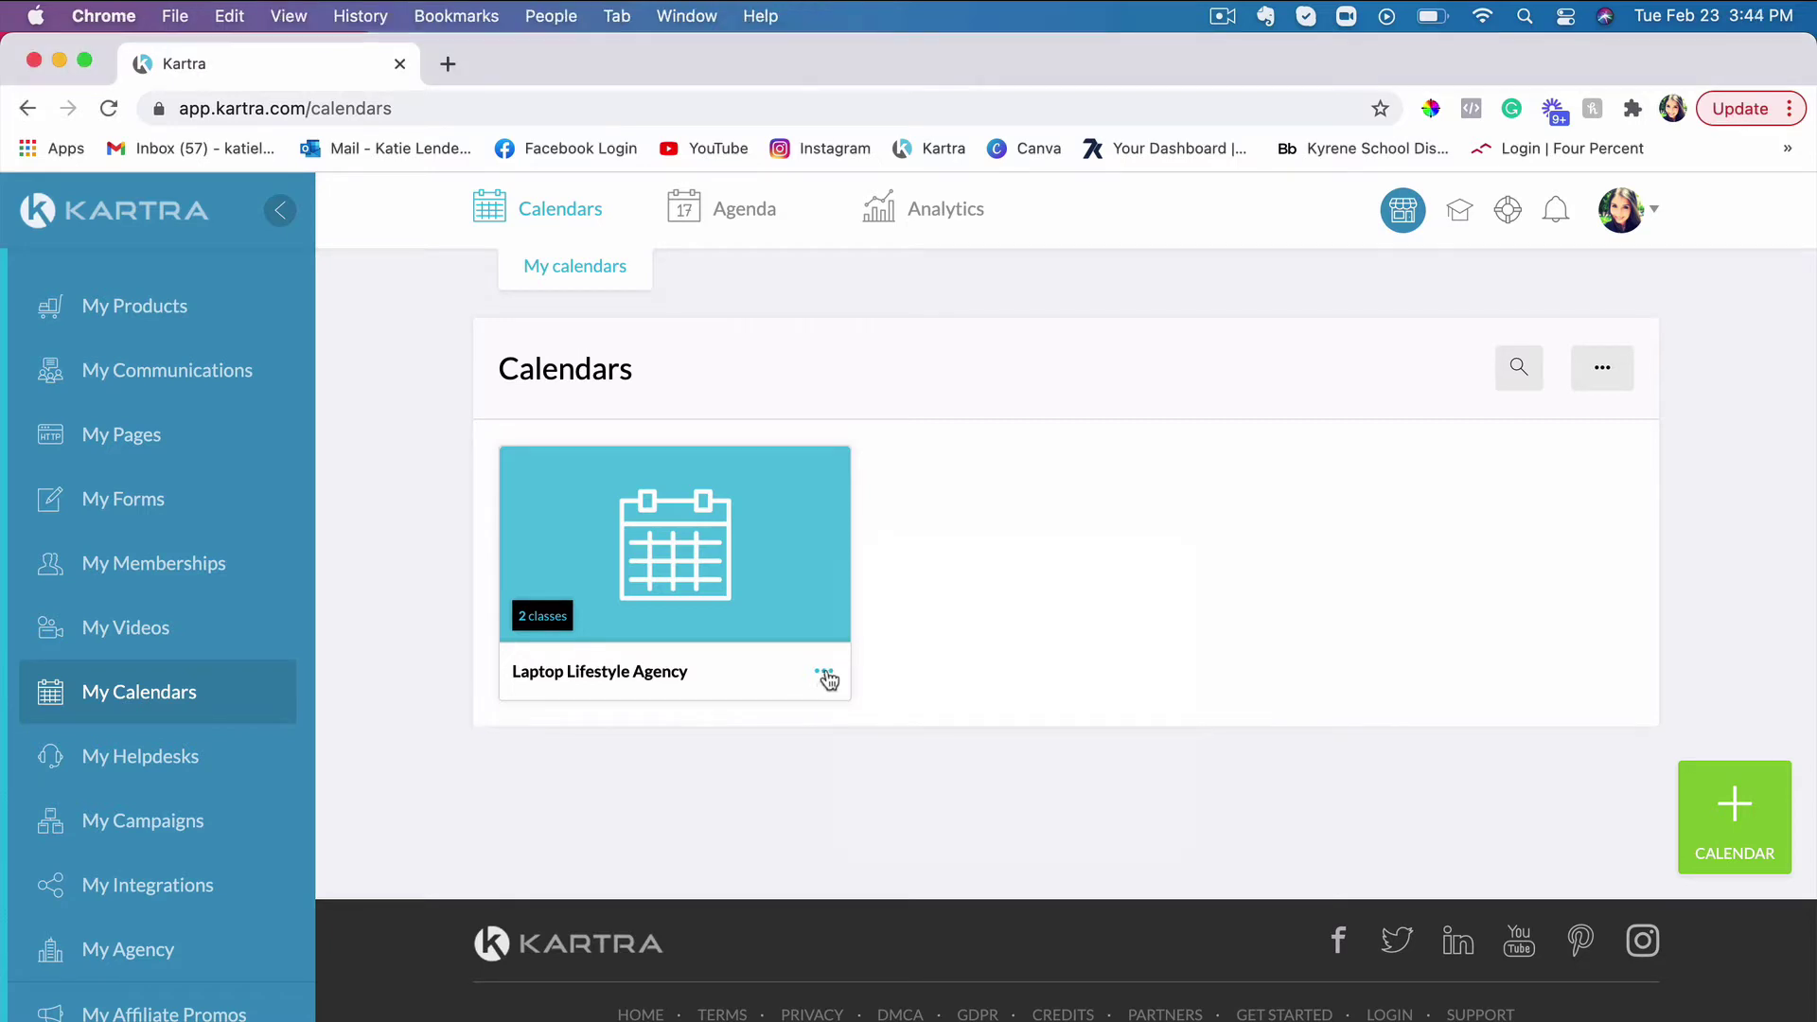
pyautogui.click(822, 675)
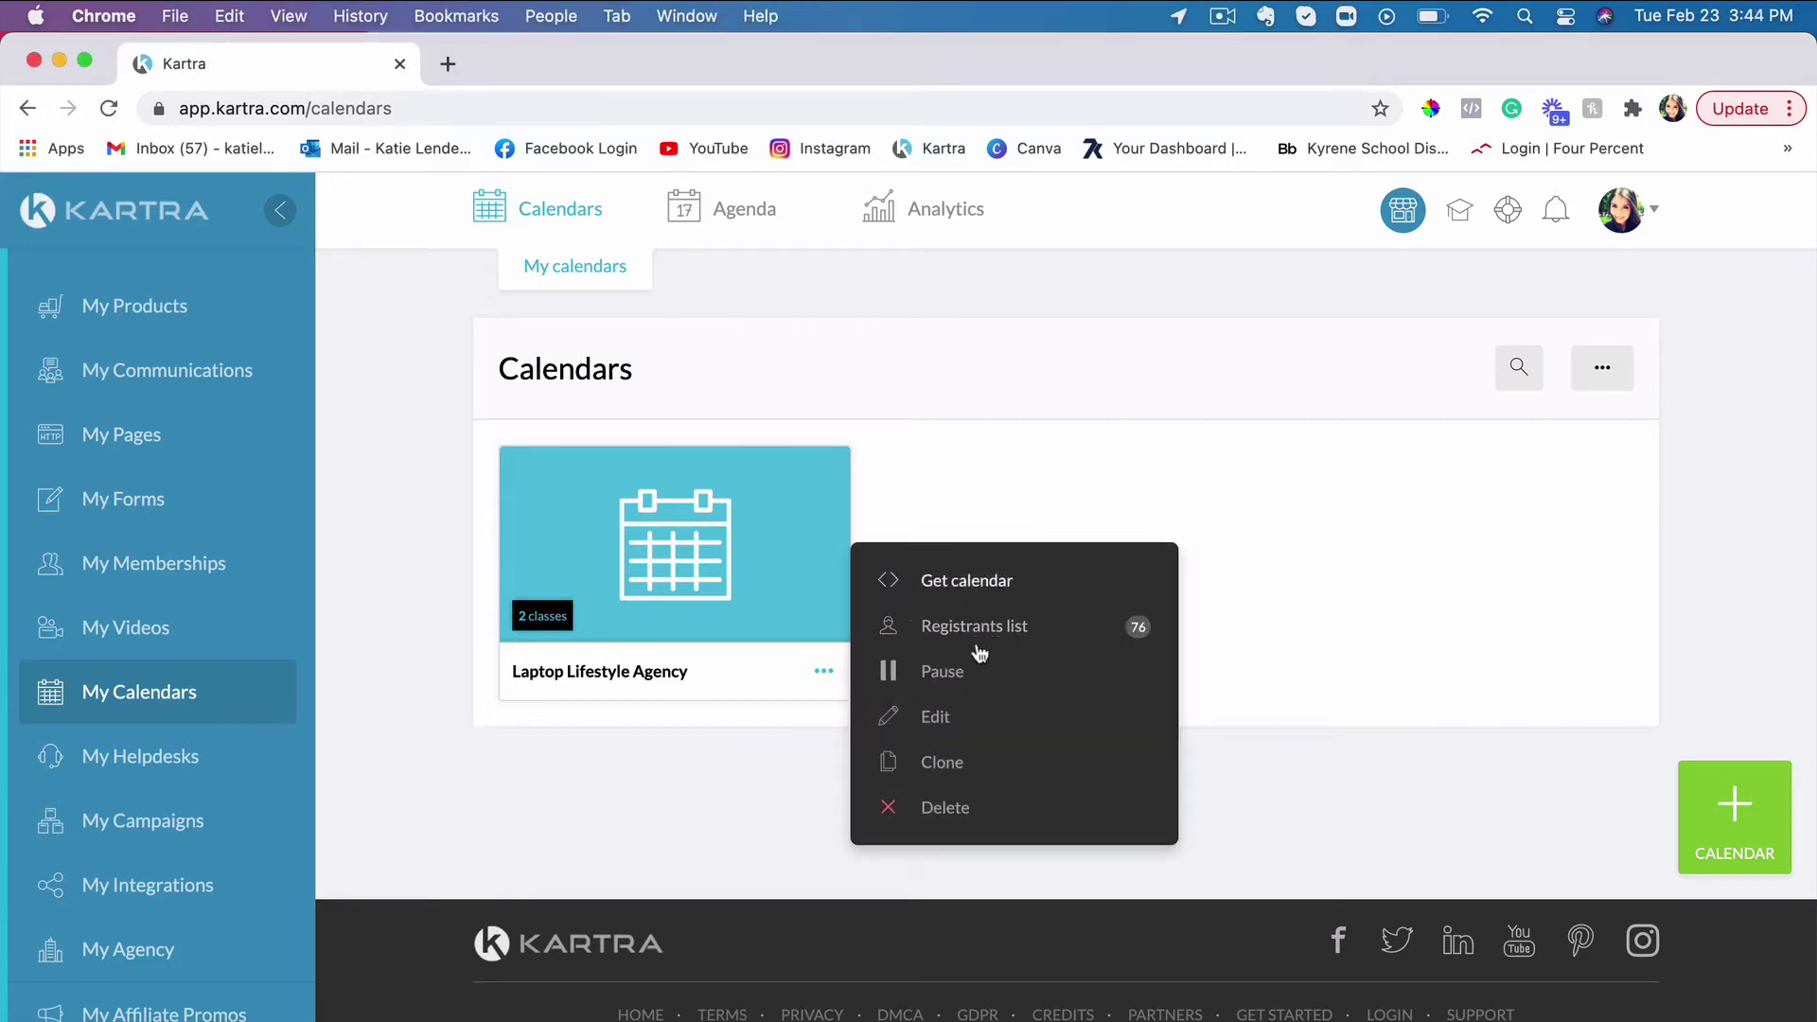
pyautogui.click(950, 724)
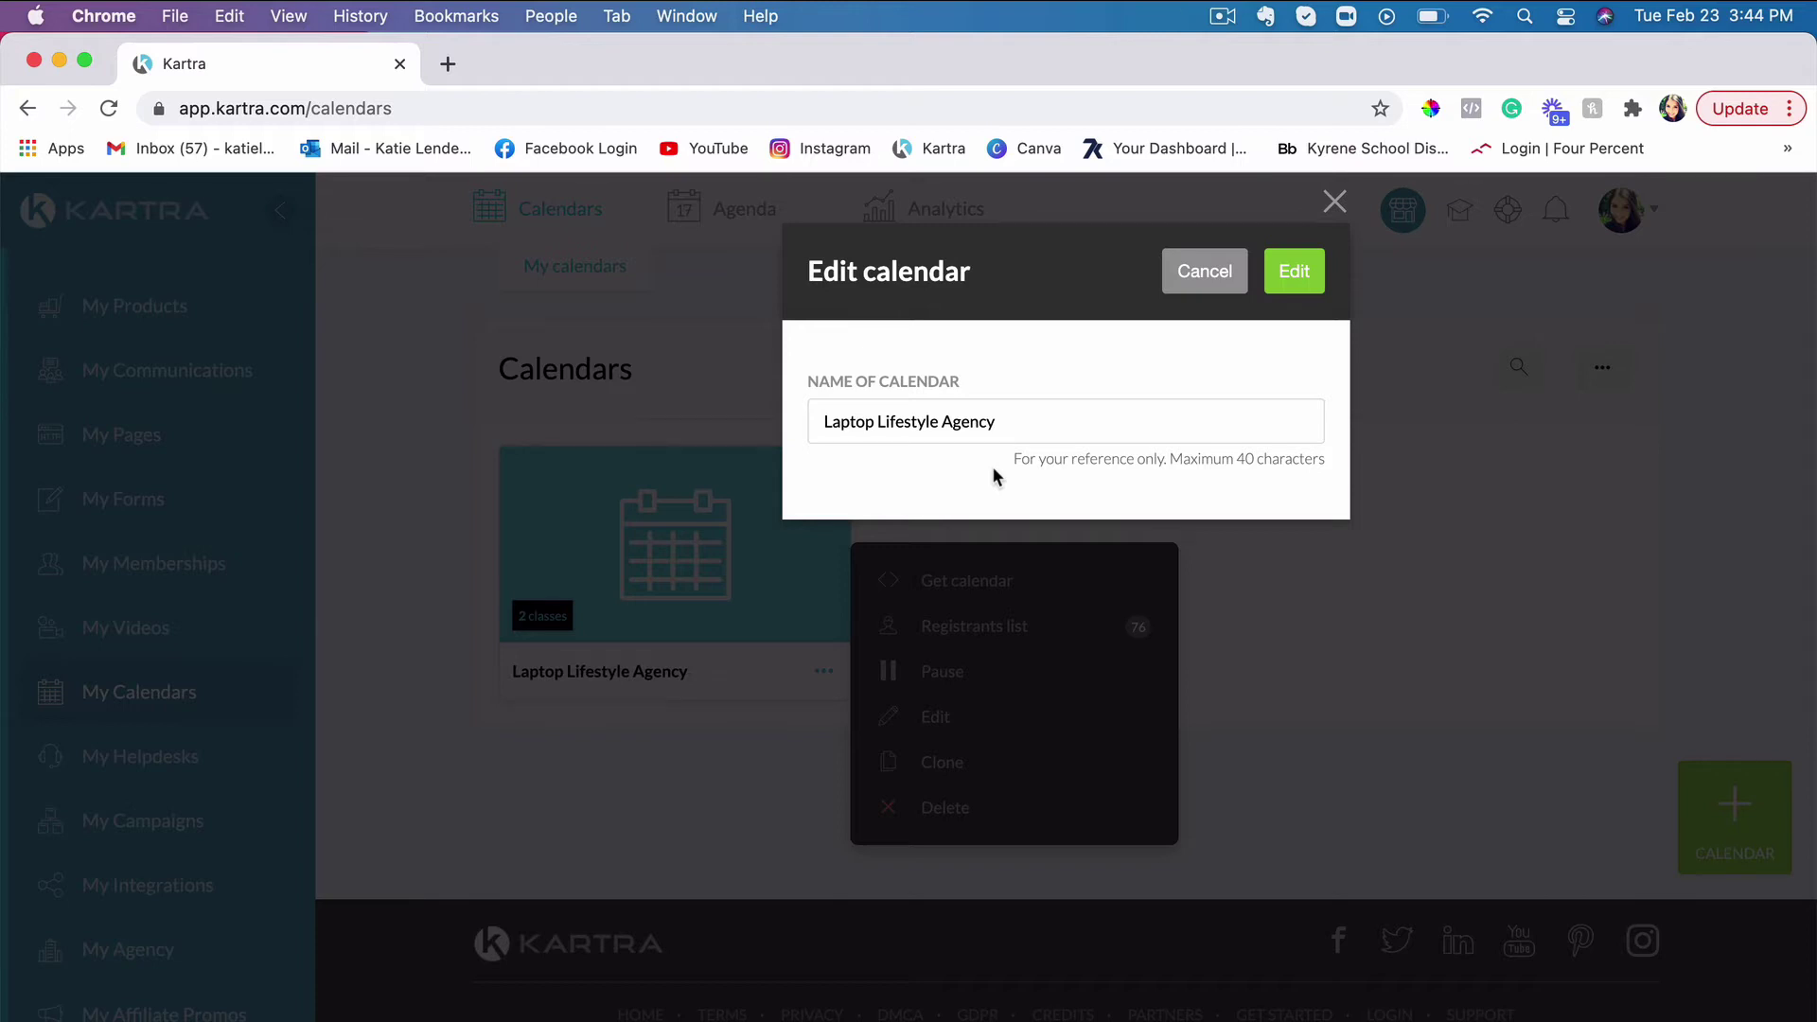
pyautogui.click(1335, 201)
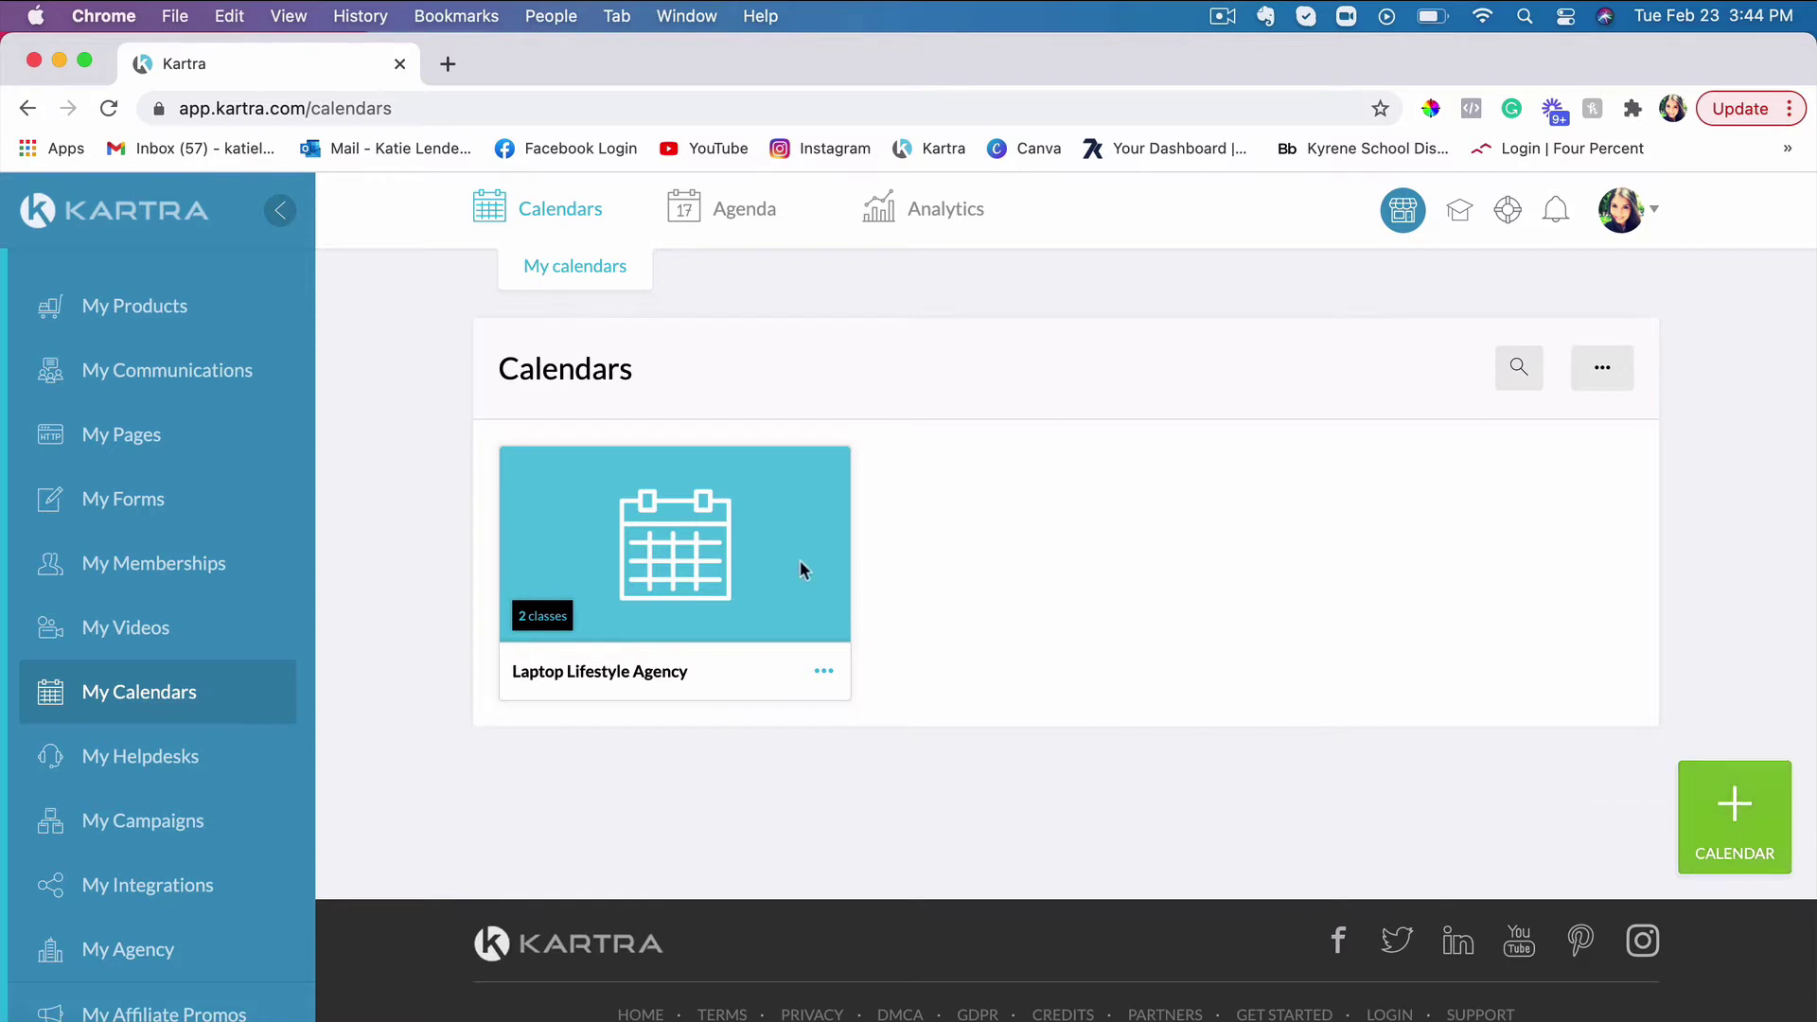
pyautogui.click(824, 672)
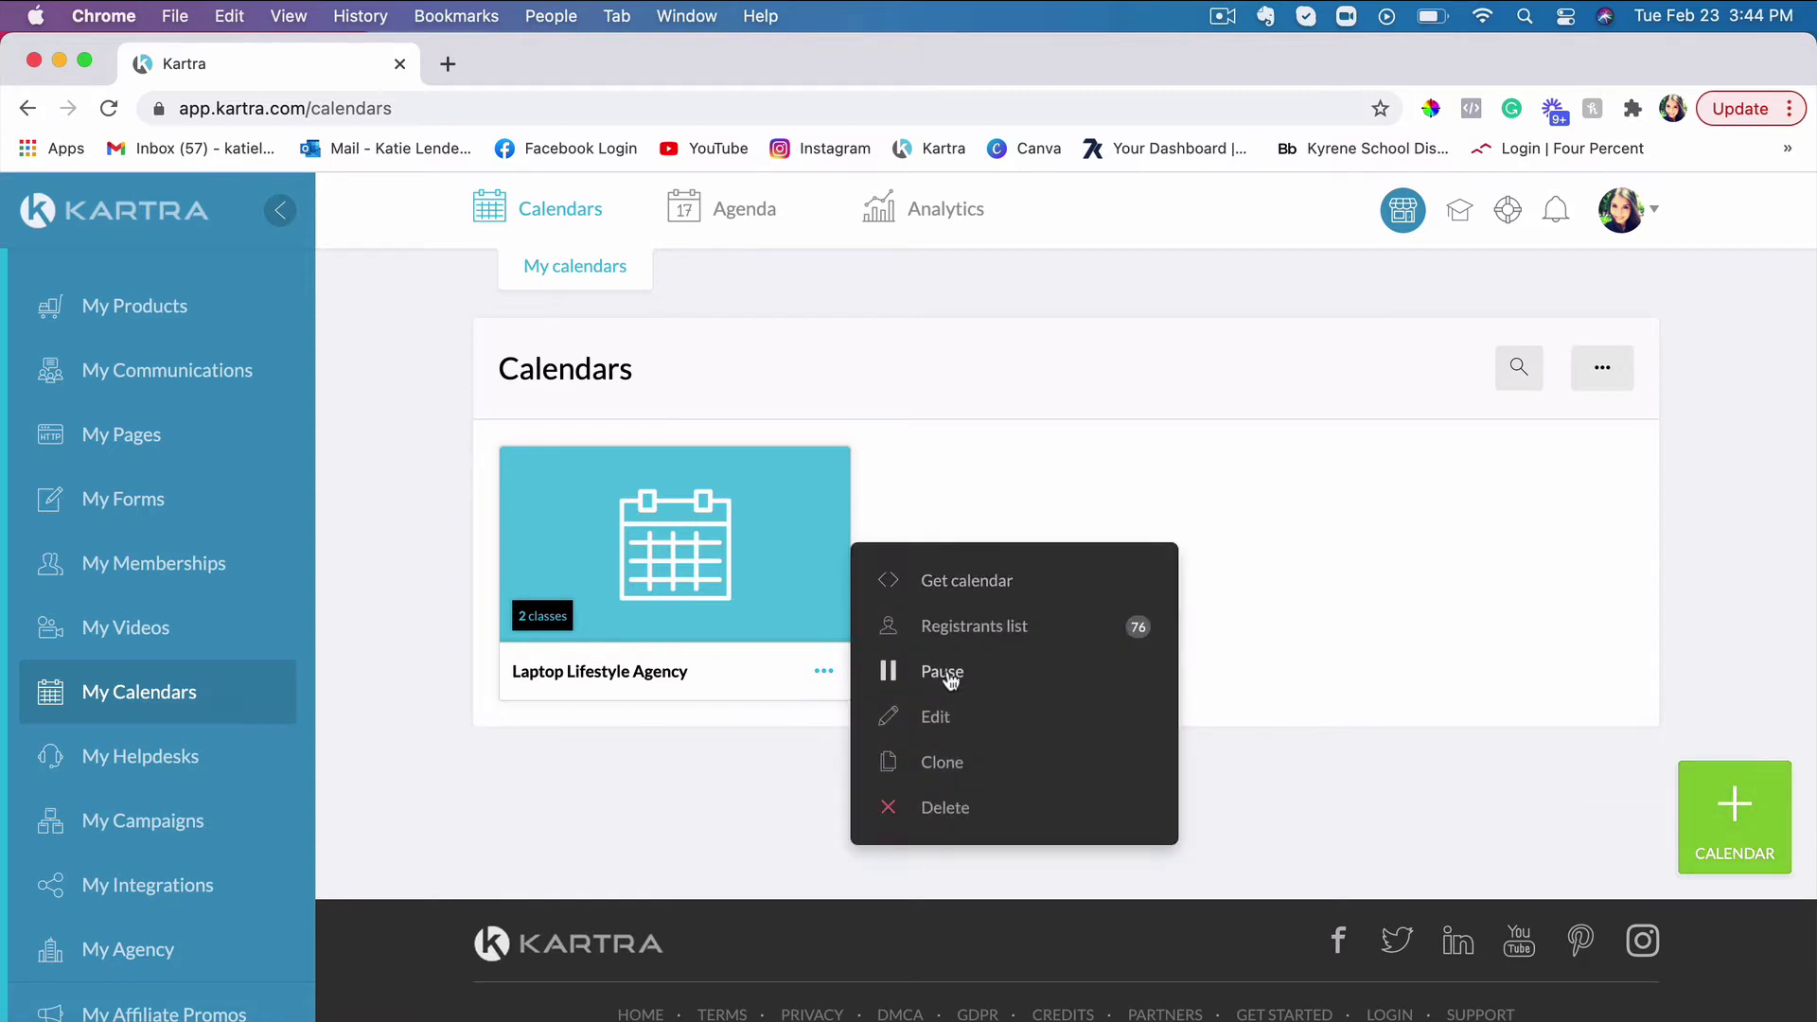
pyautogui.click(932, 721)
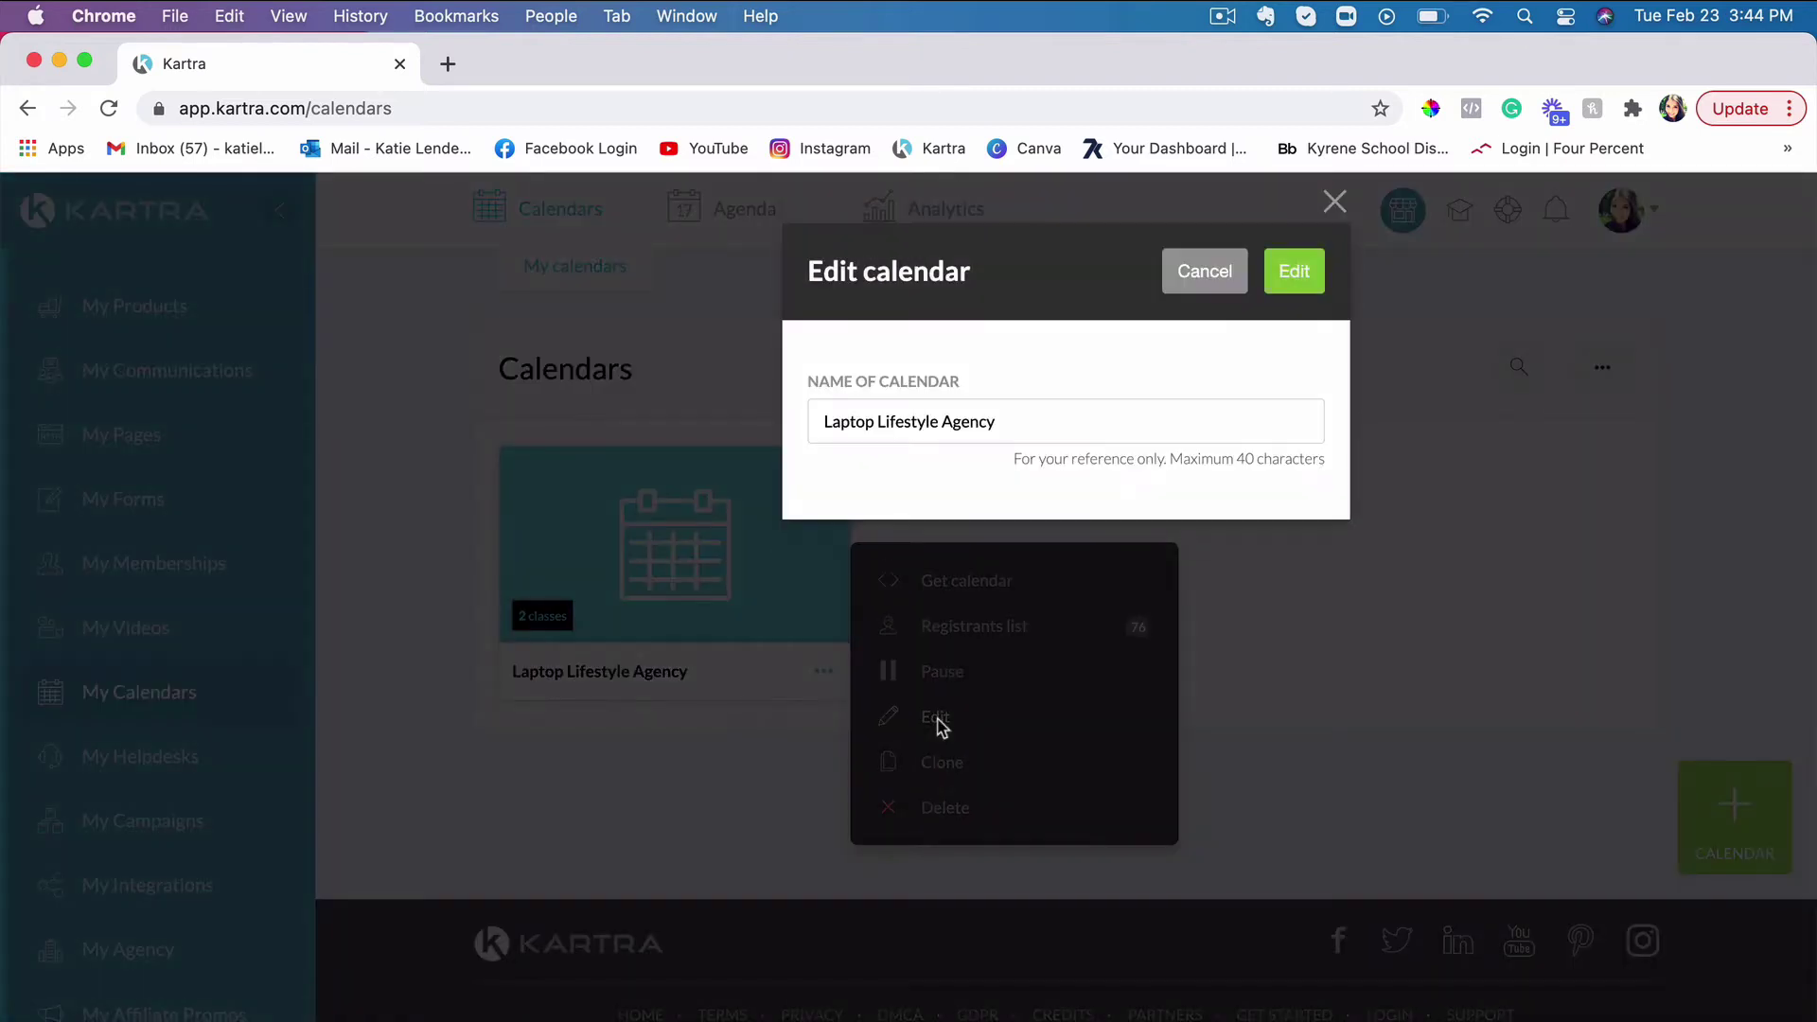
pyautogui.click(1317, 274)
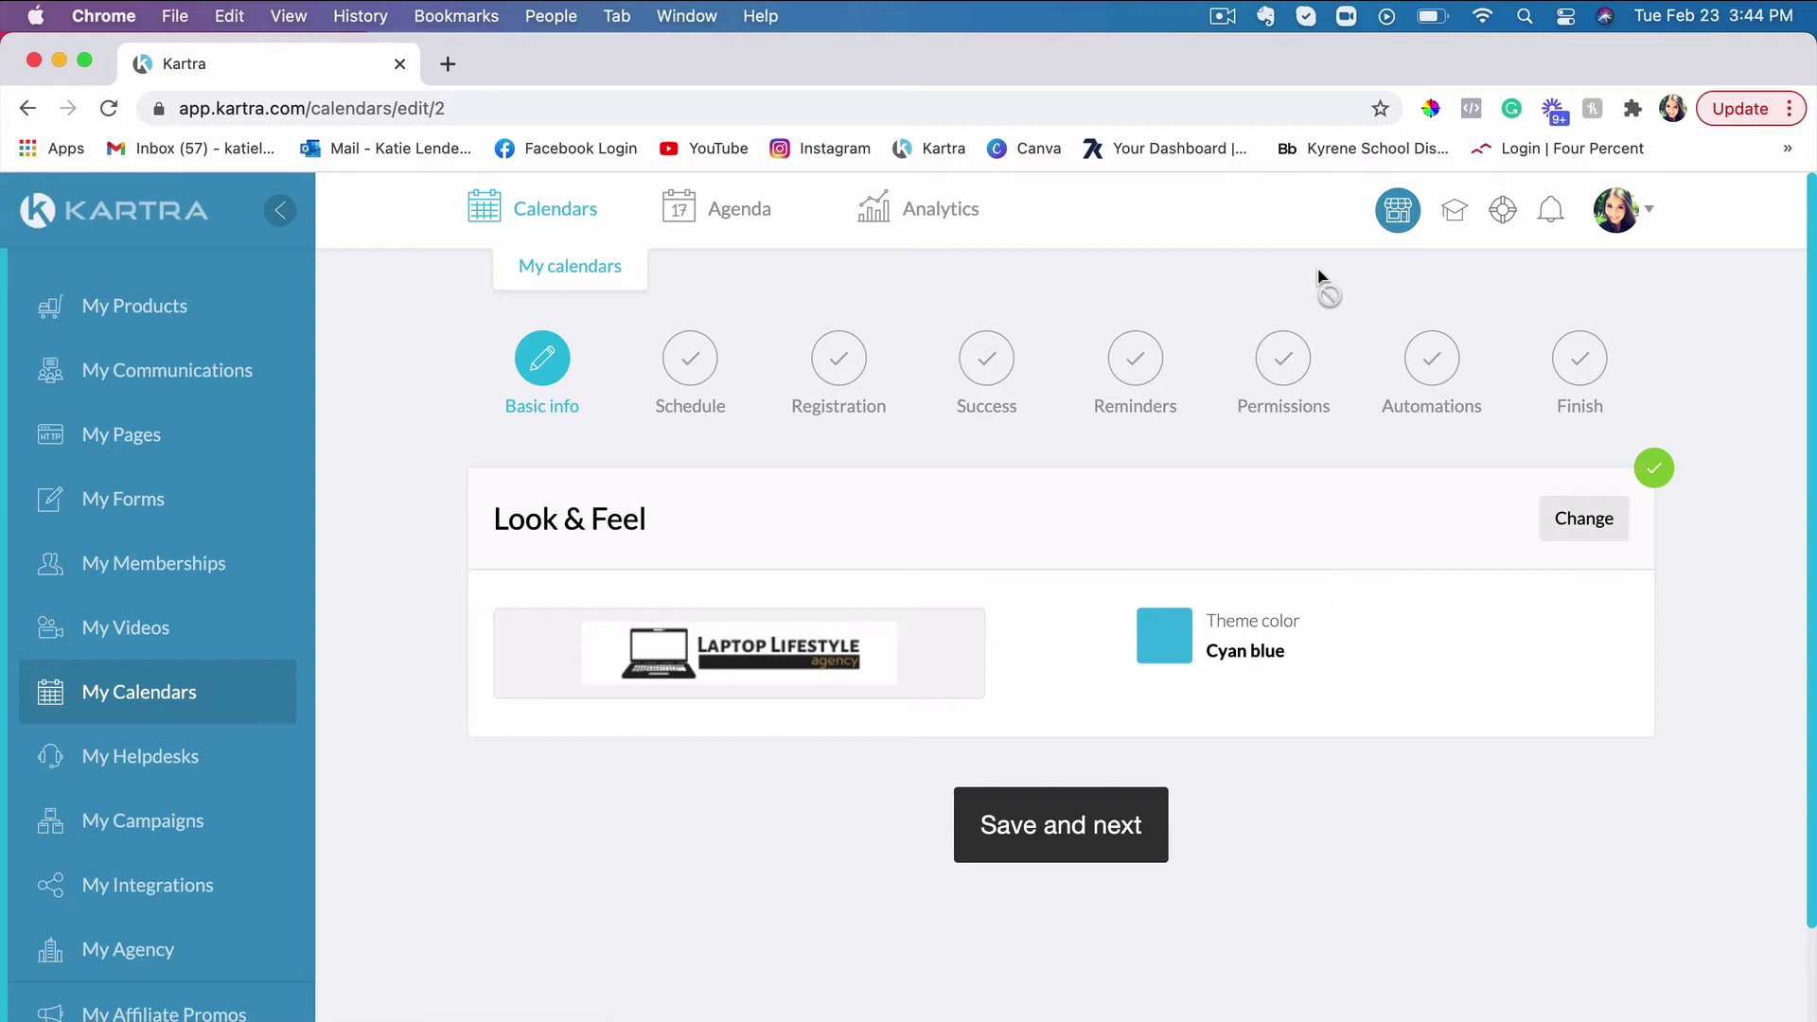
# - Save Basic info and review the Schedule step's two classes and cross-class blocking
pyautogui.click(1112, 840)
pyautogui.scroll(-4, 980, 752)
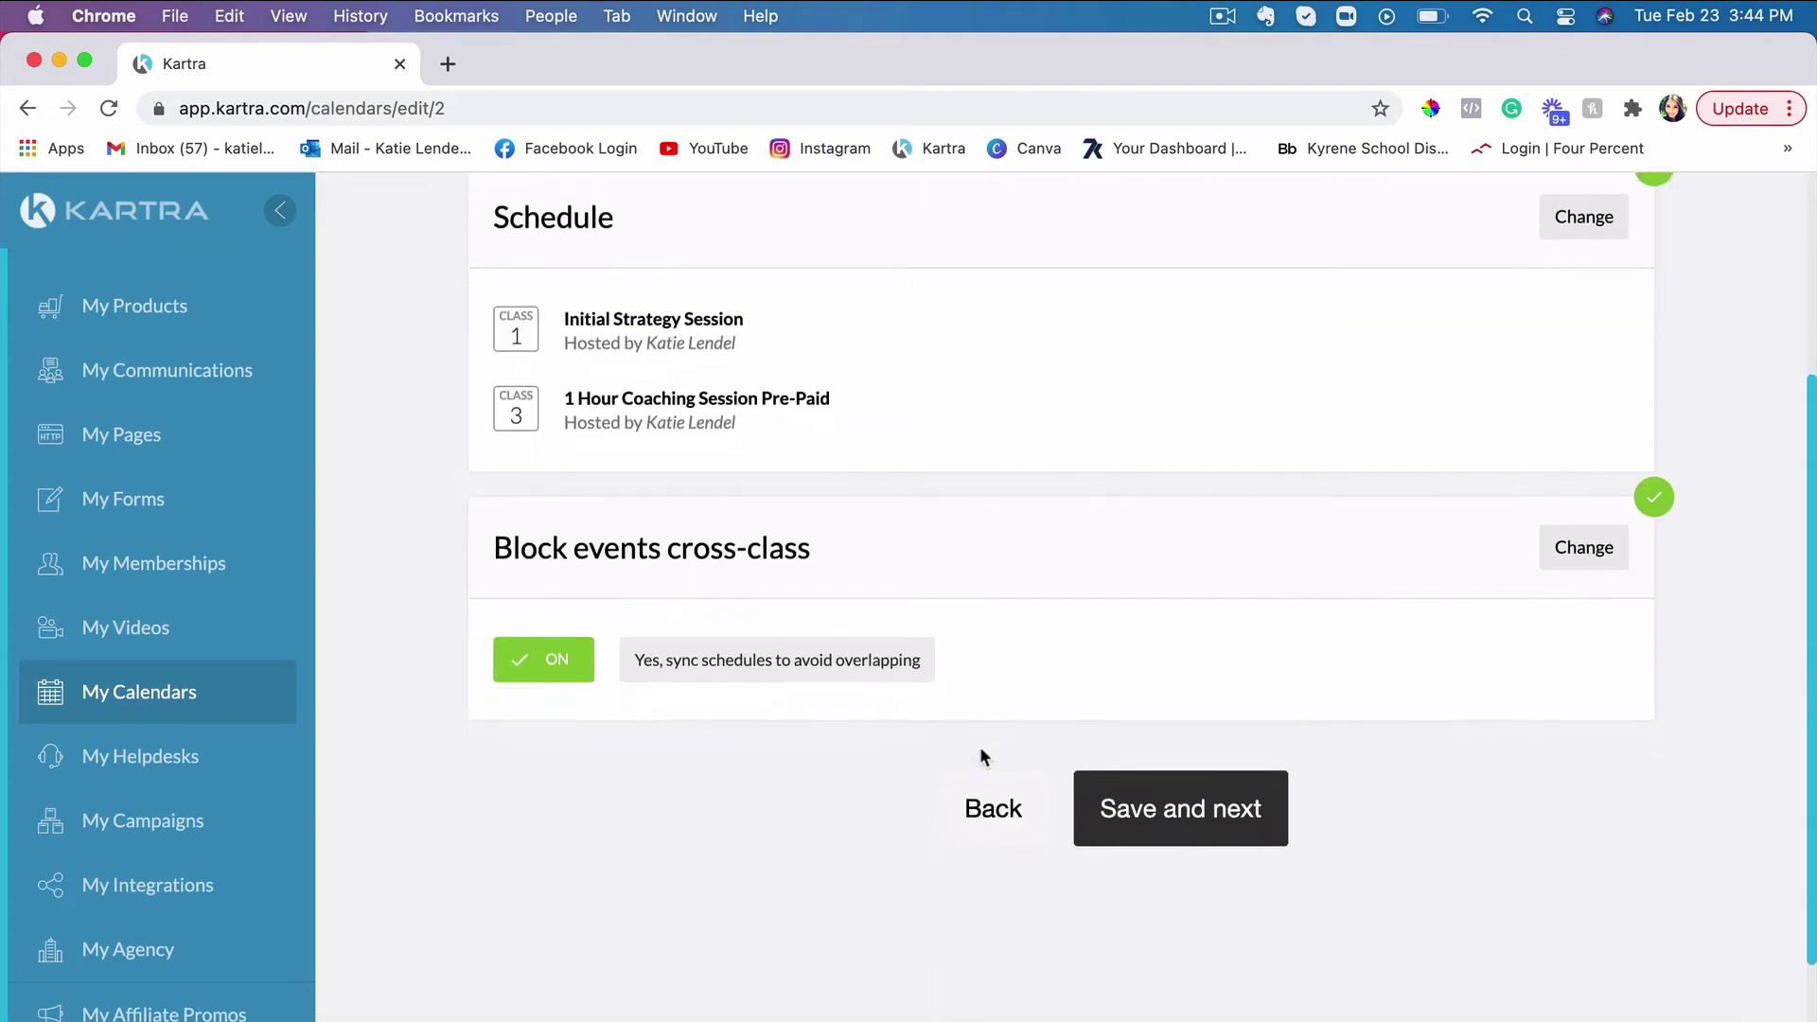
pyautogui.scroll(3, 957, 570)
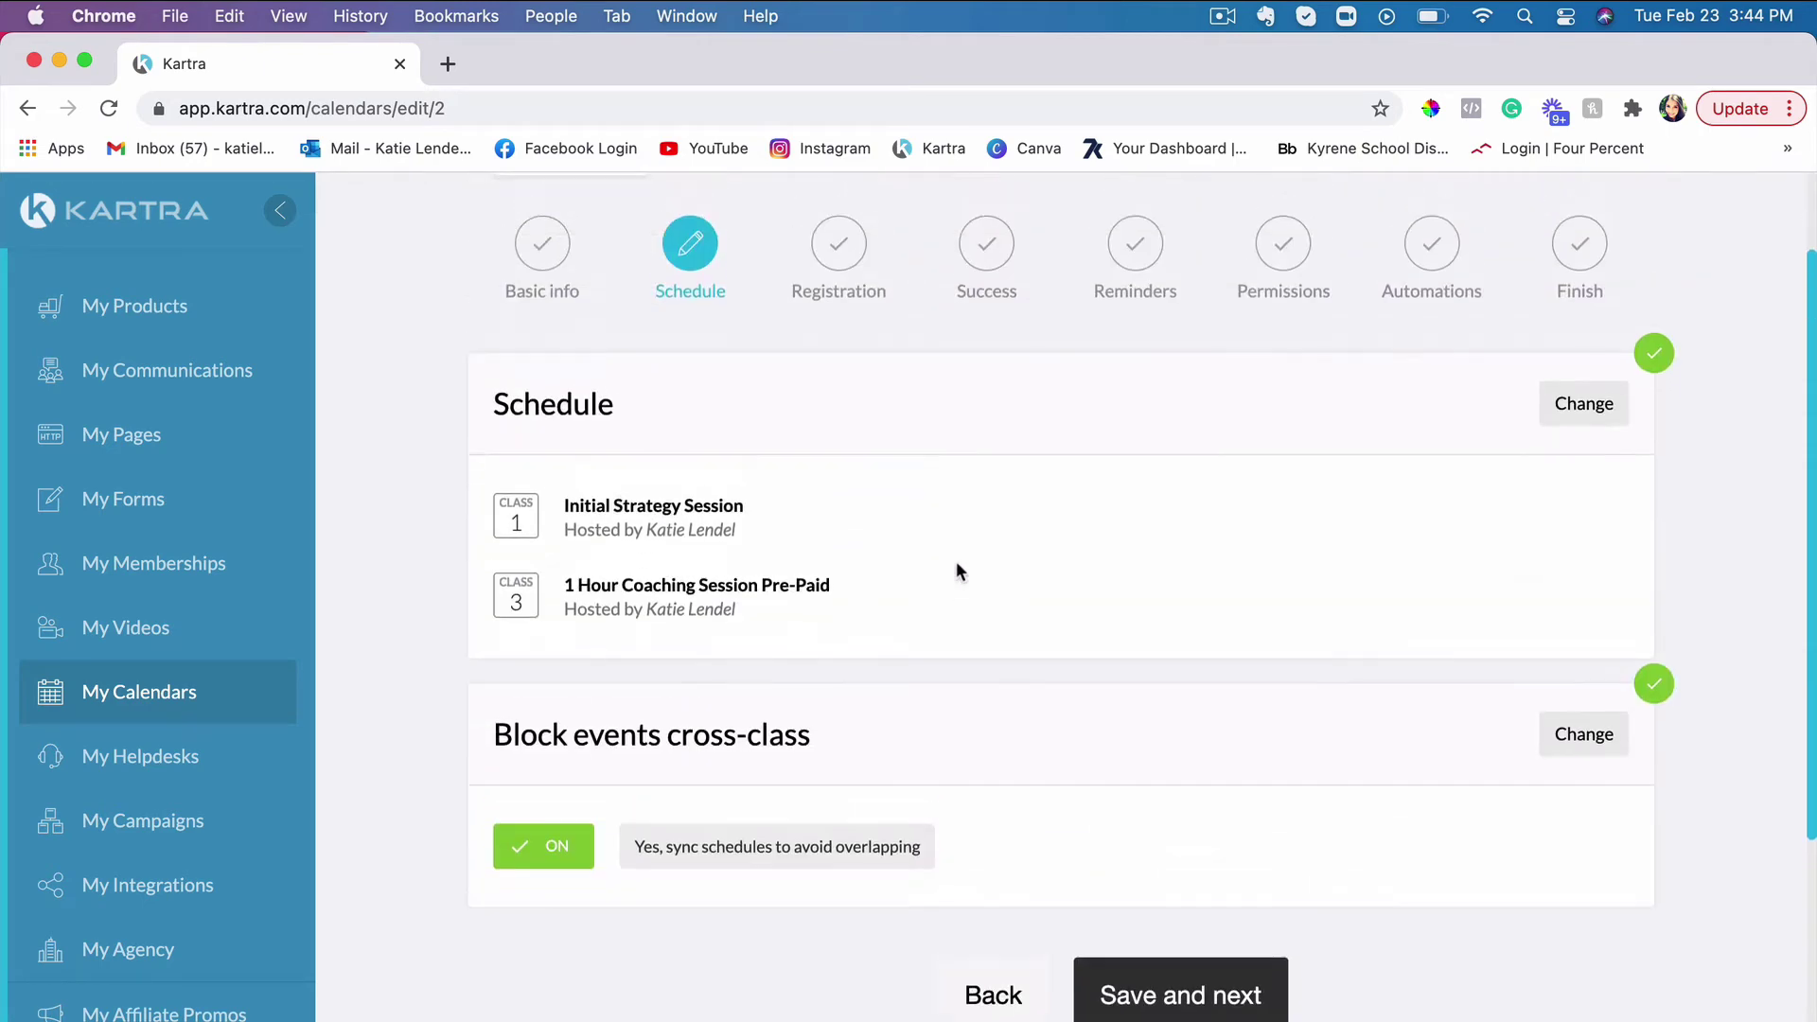
pyautogui.scroll(-2, 958, 568)
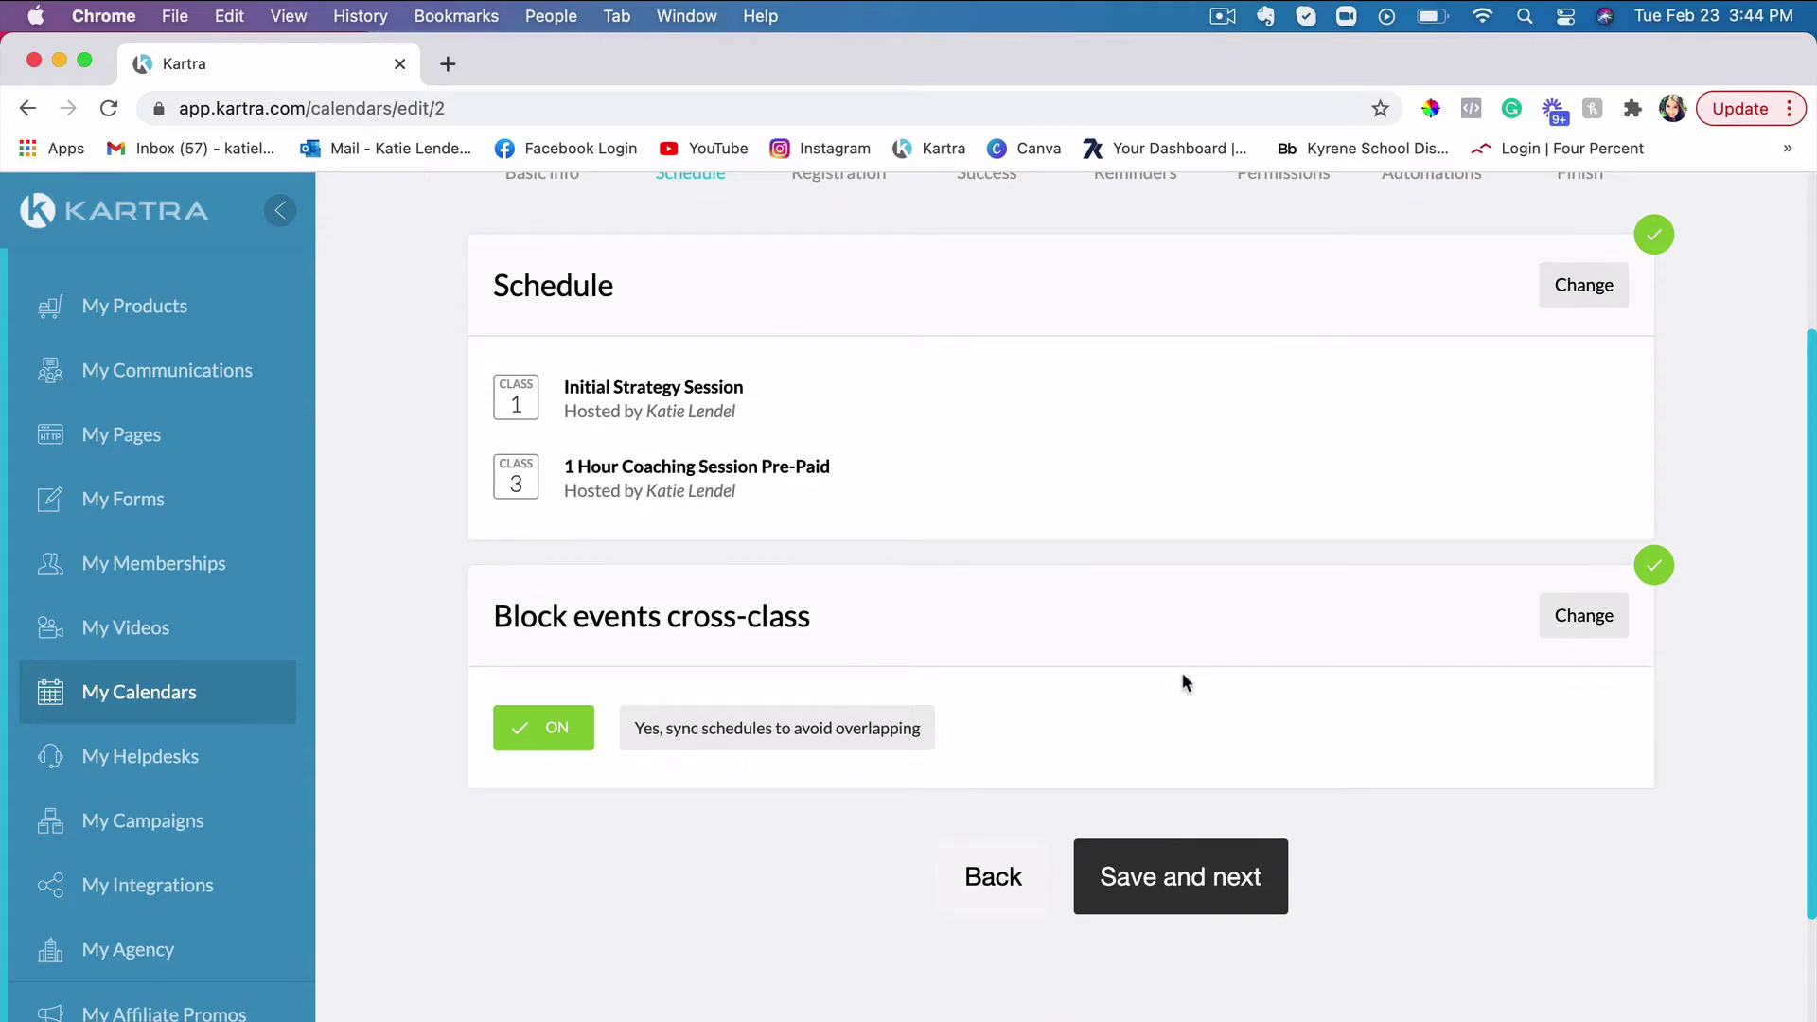
pyautogui.scroll(3, 1184, 677)
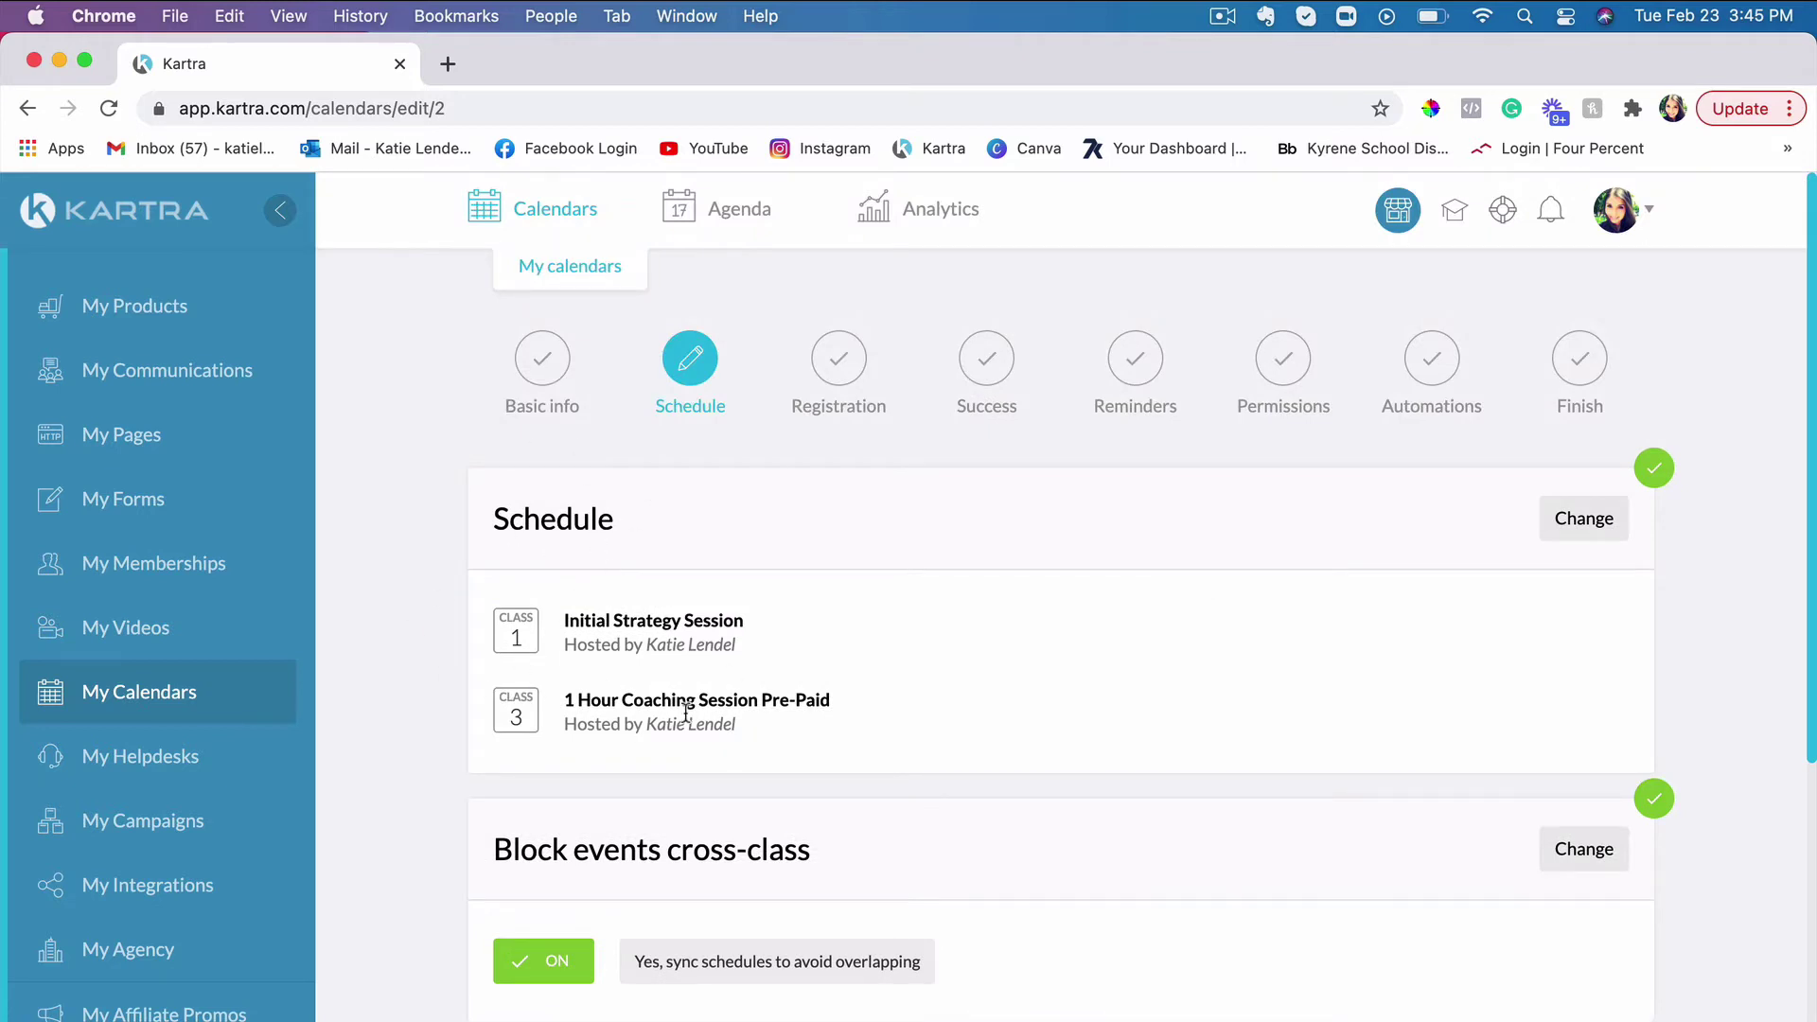
pyautogui.scroll(-3, 1160, 646)
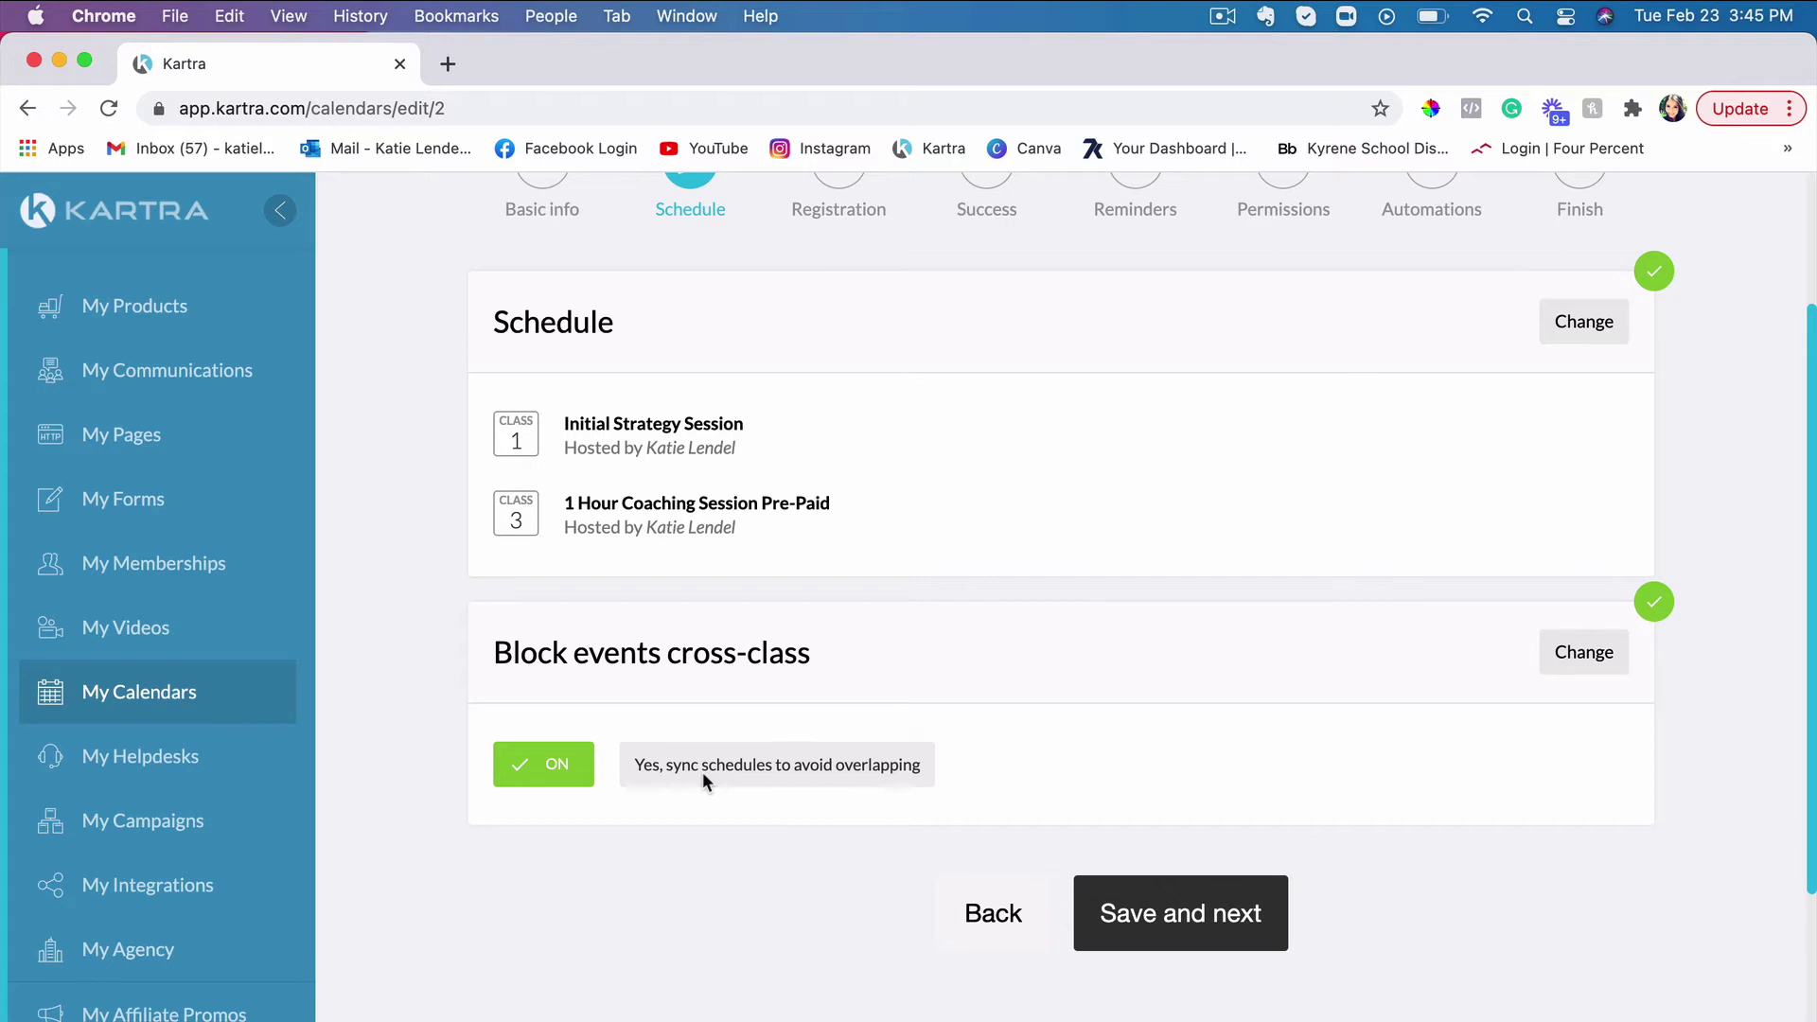
# - Re-save Block events cross-class as 'Yes, sync schedules to avoid overlapping'
pyautogui.click(1593, 666)
pyautogui.scroll(-2, 887, 717)
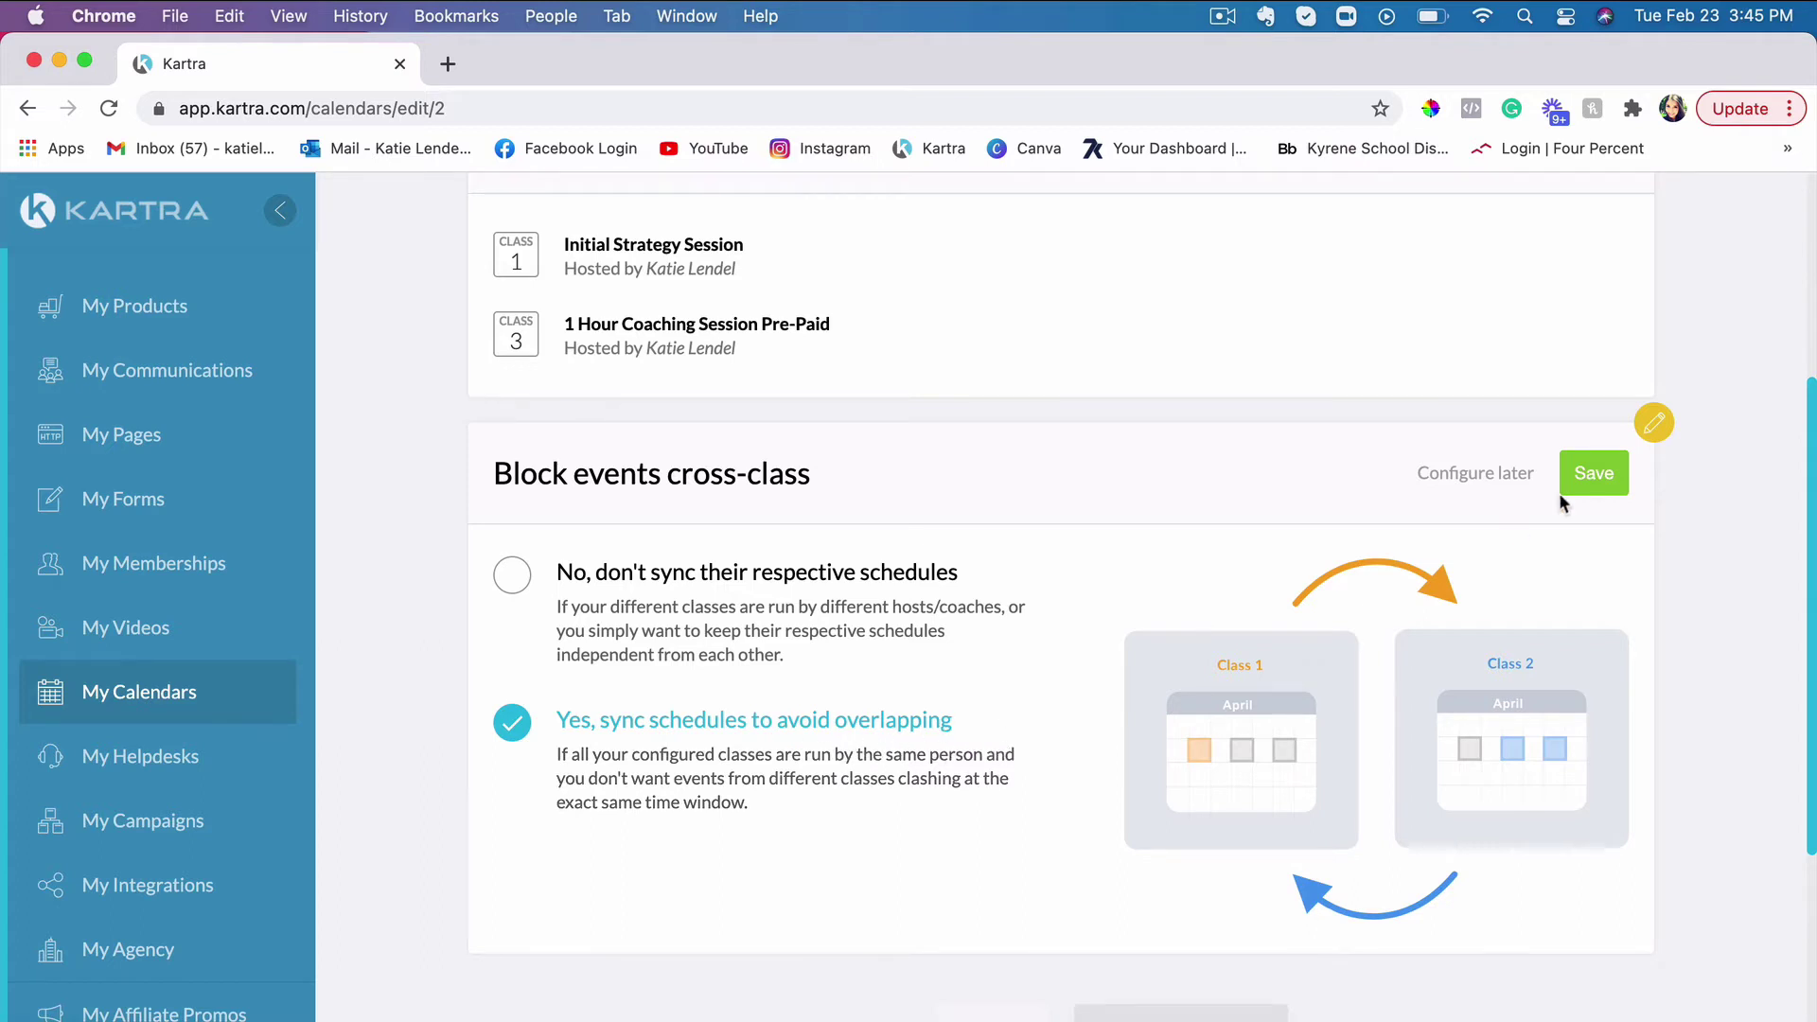
pyautogui.click(1607, 473)
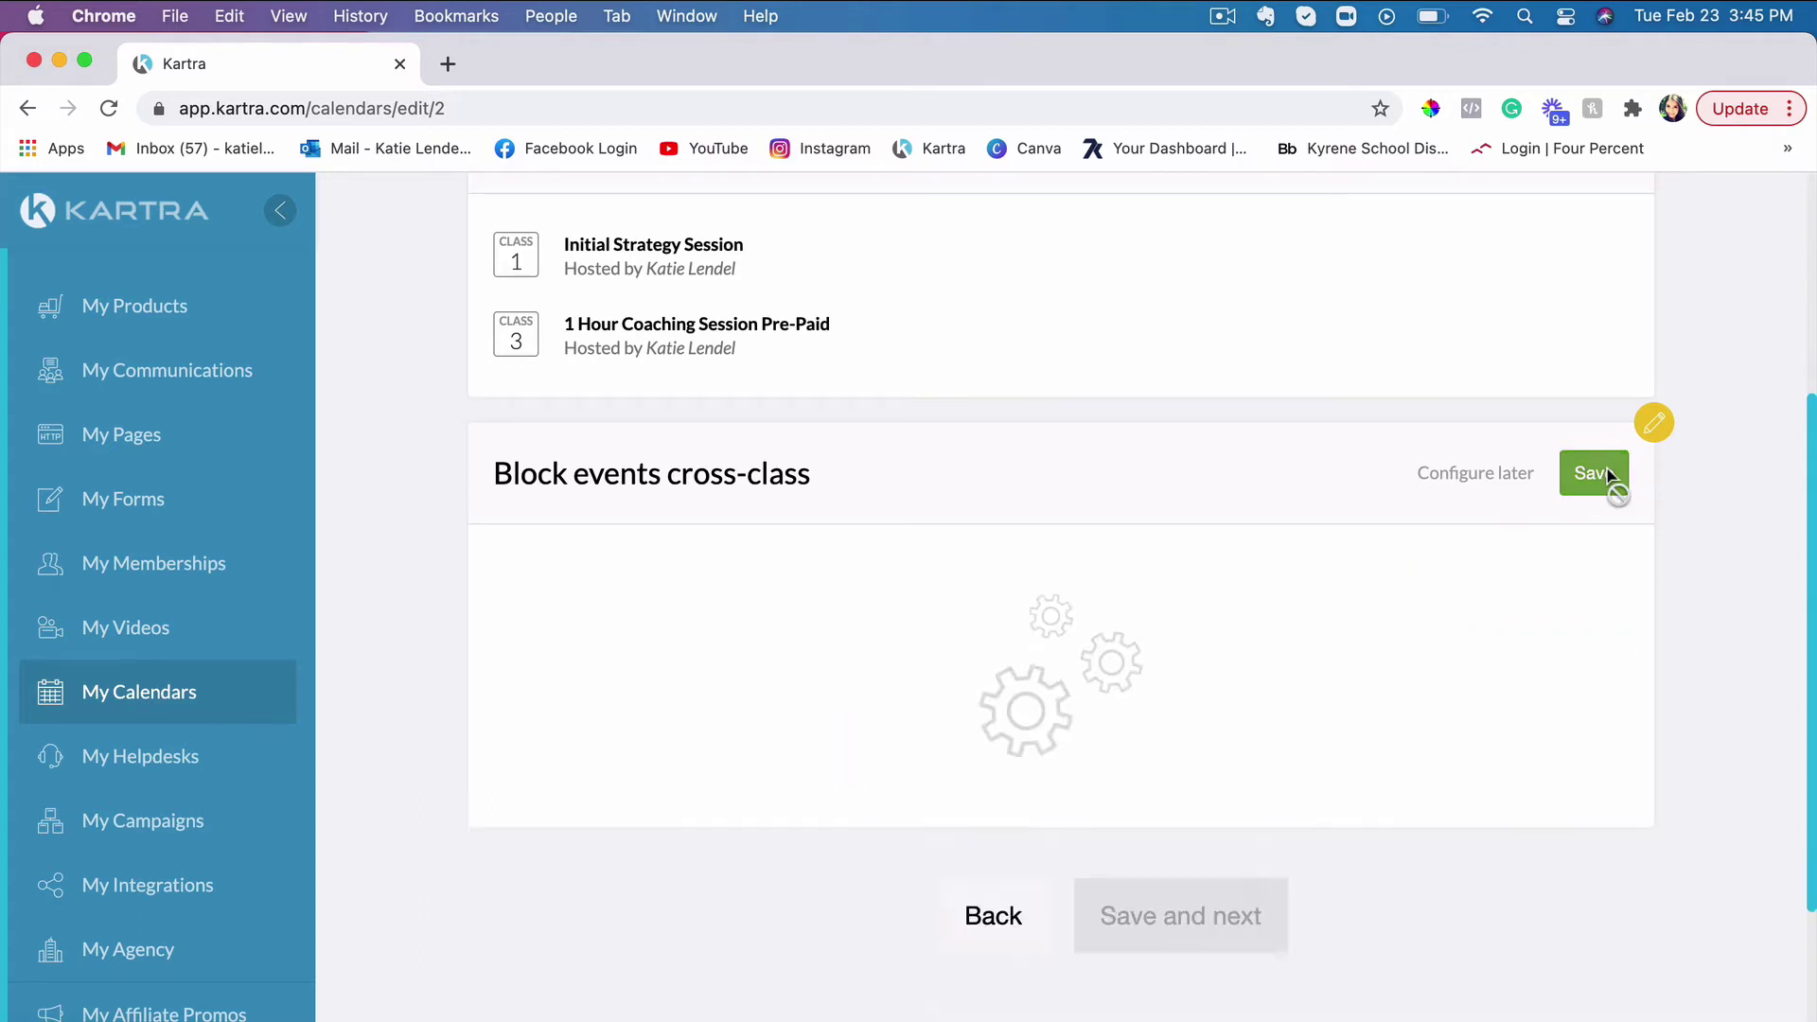
pyautogui.scroll(2, 795, 615)
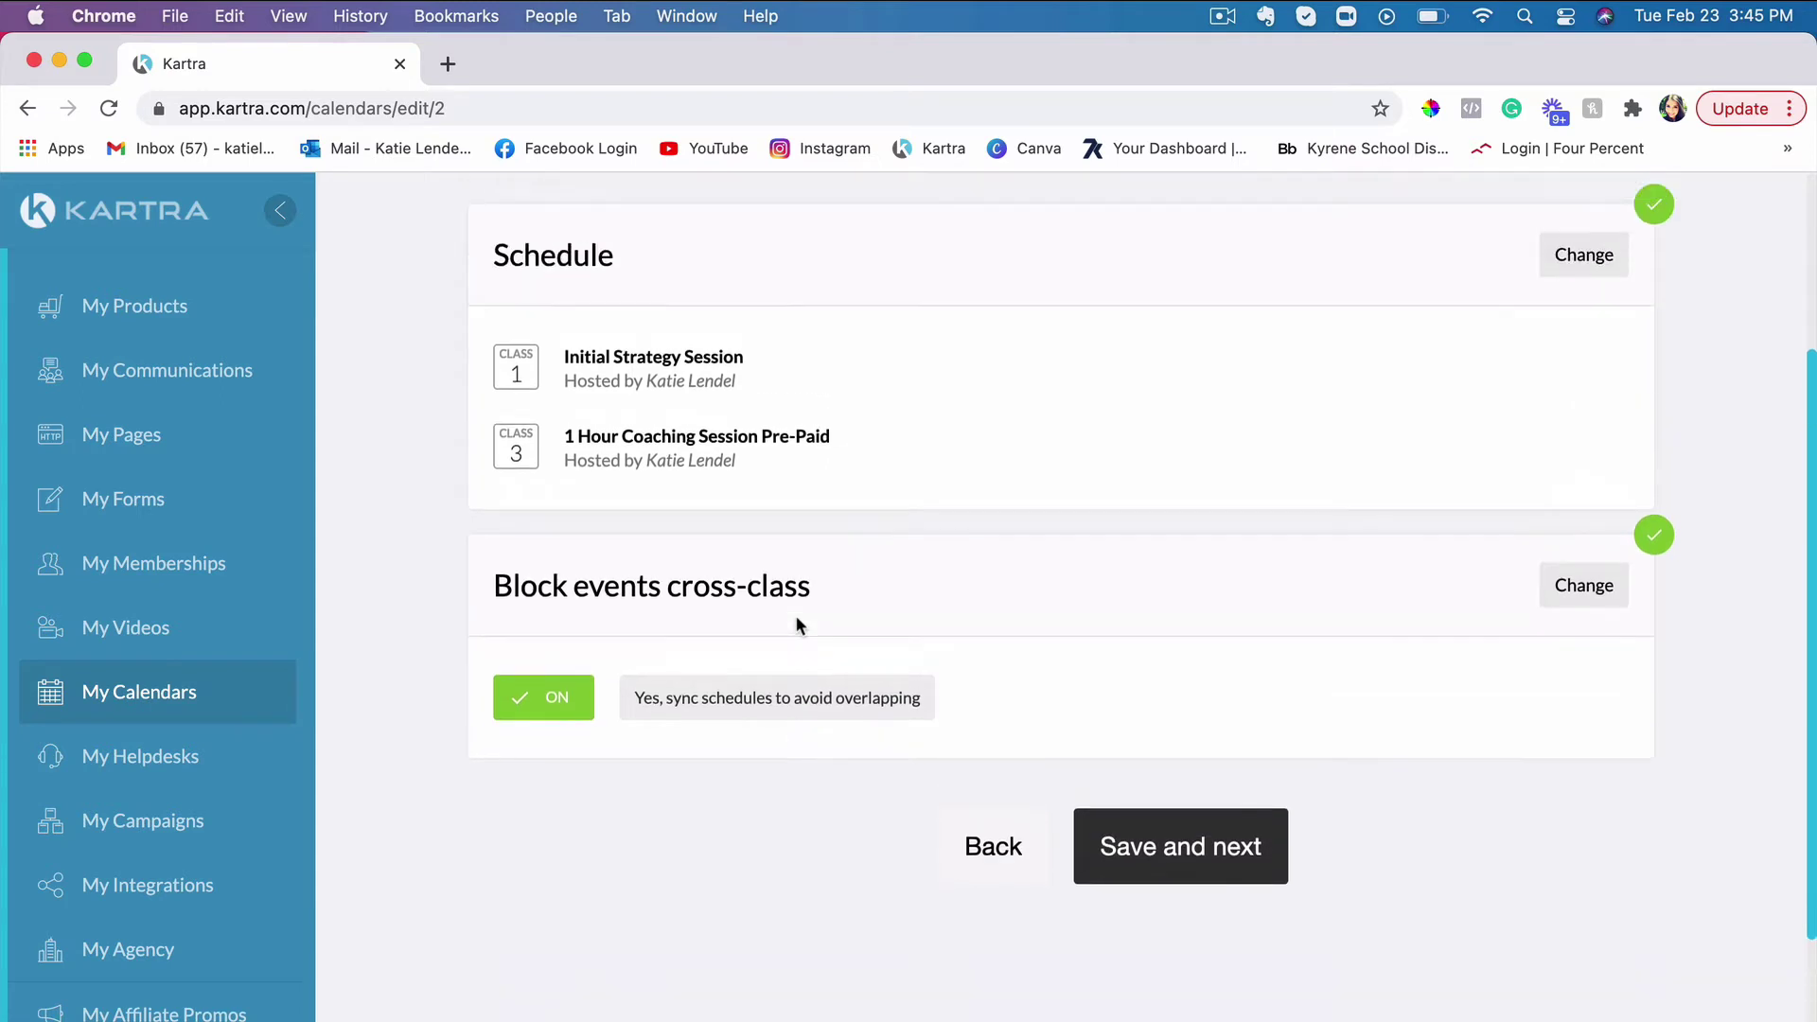
pyautogui.scroll(1, 795, 620)
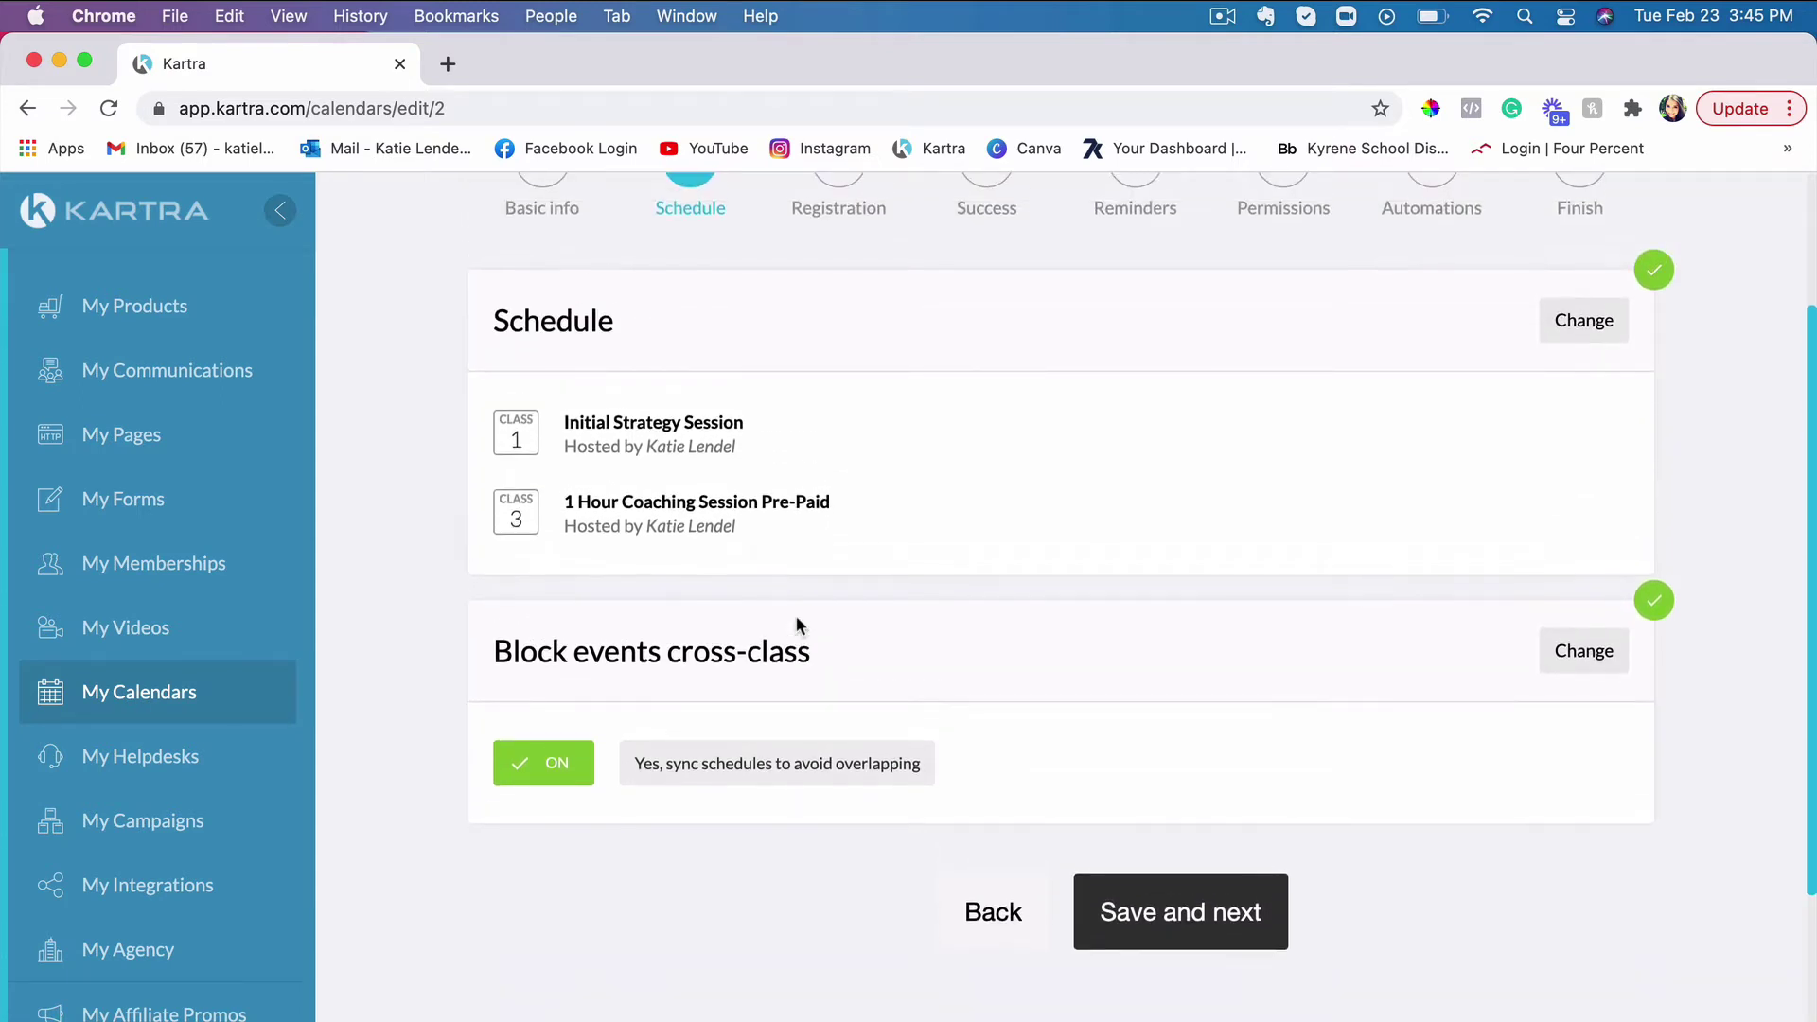
pyautogui.scroll(1, 797, 624)
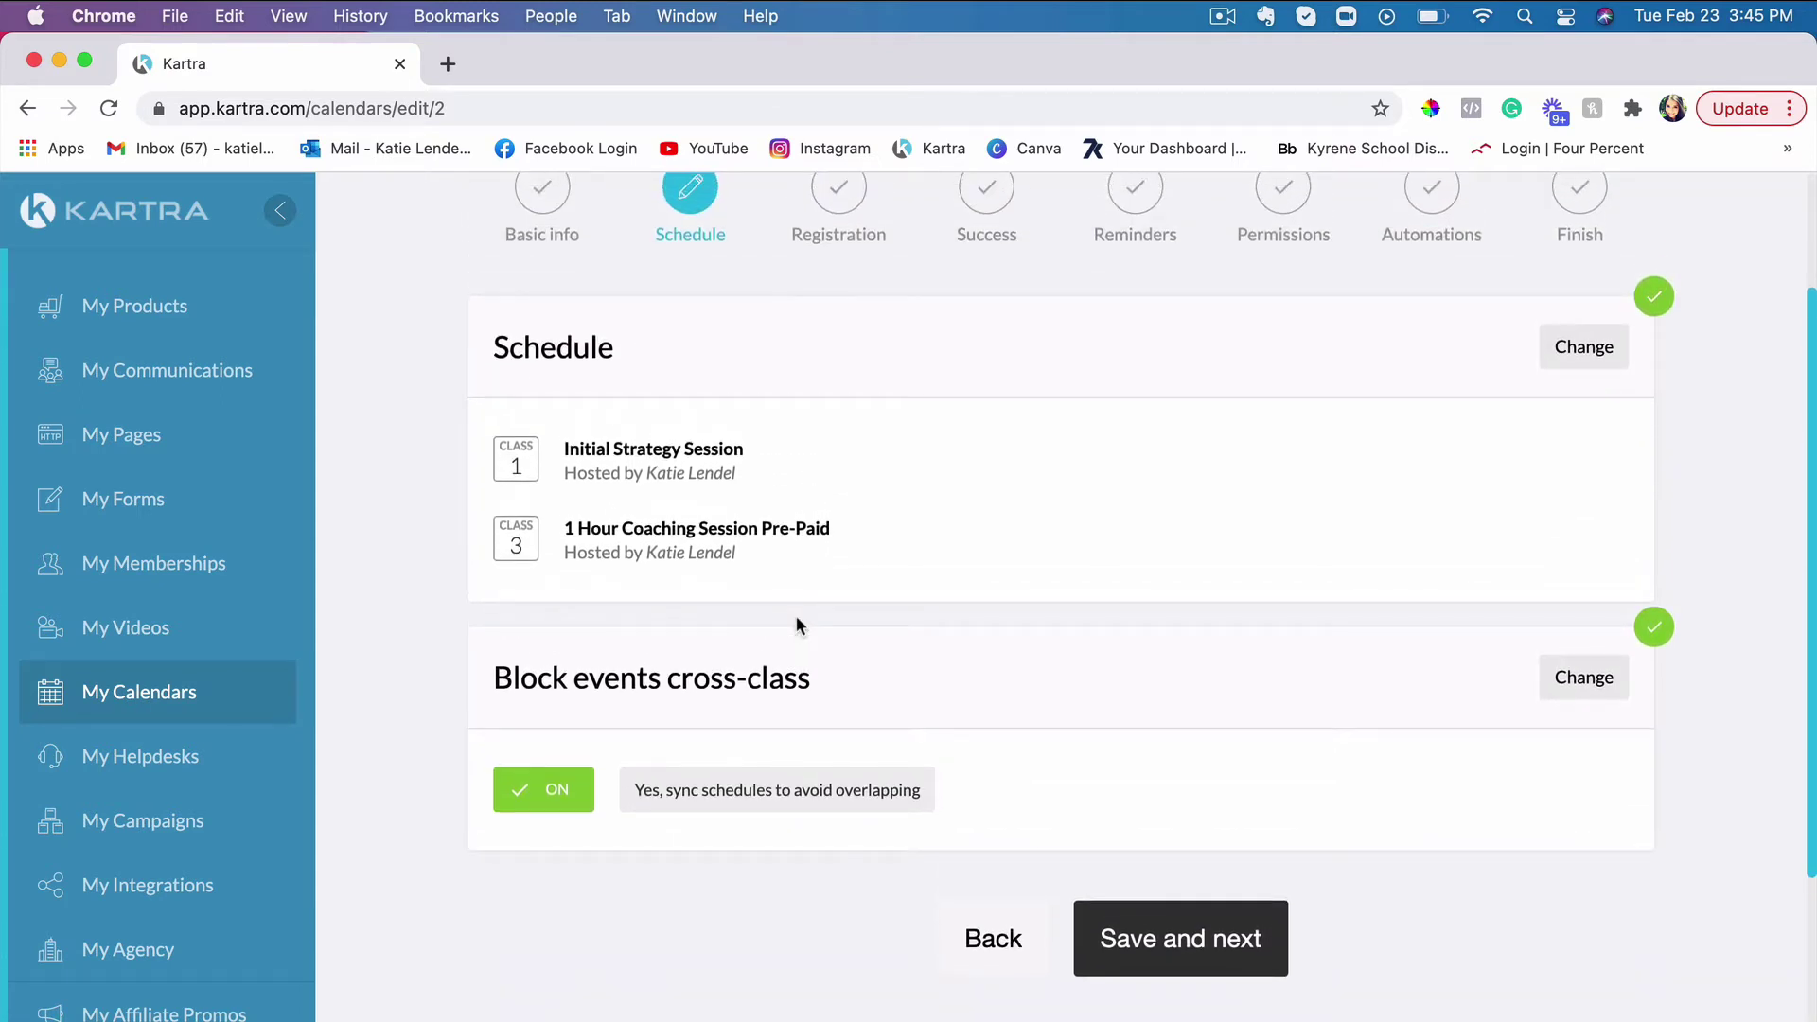
pyautogui.scroll(-3, 795, 622)
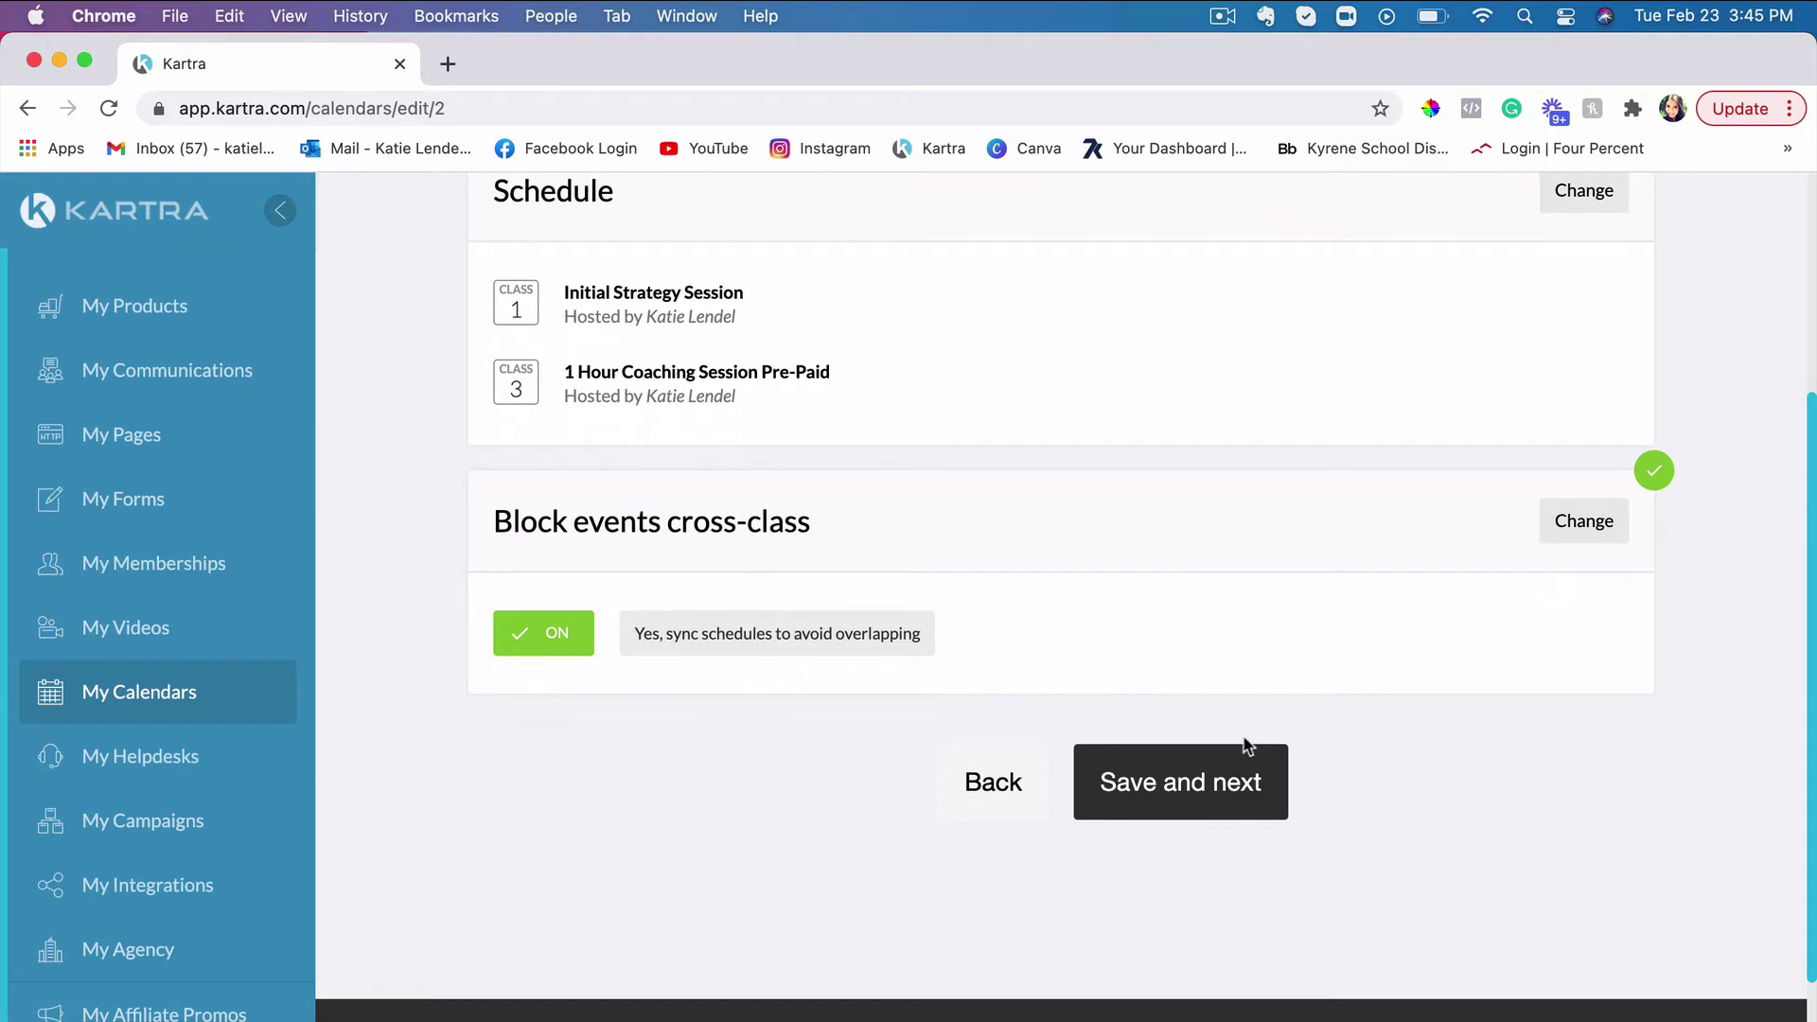
# - Save the Schedule, Registration and Success steps in turn, advancing toward Reminders
pyautogui.click(1240, 786)
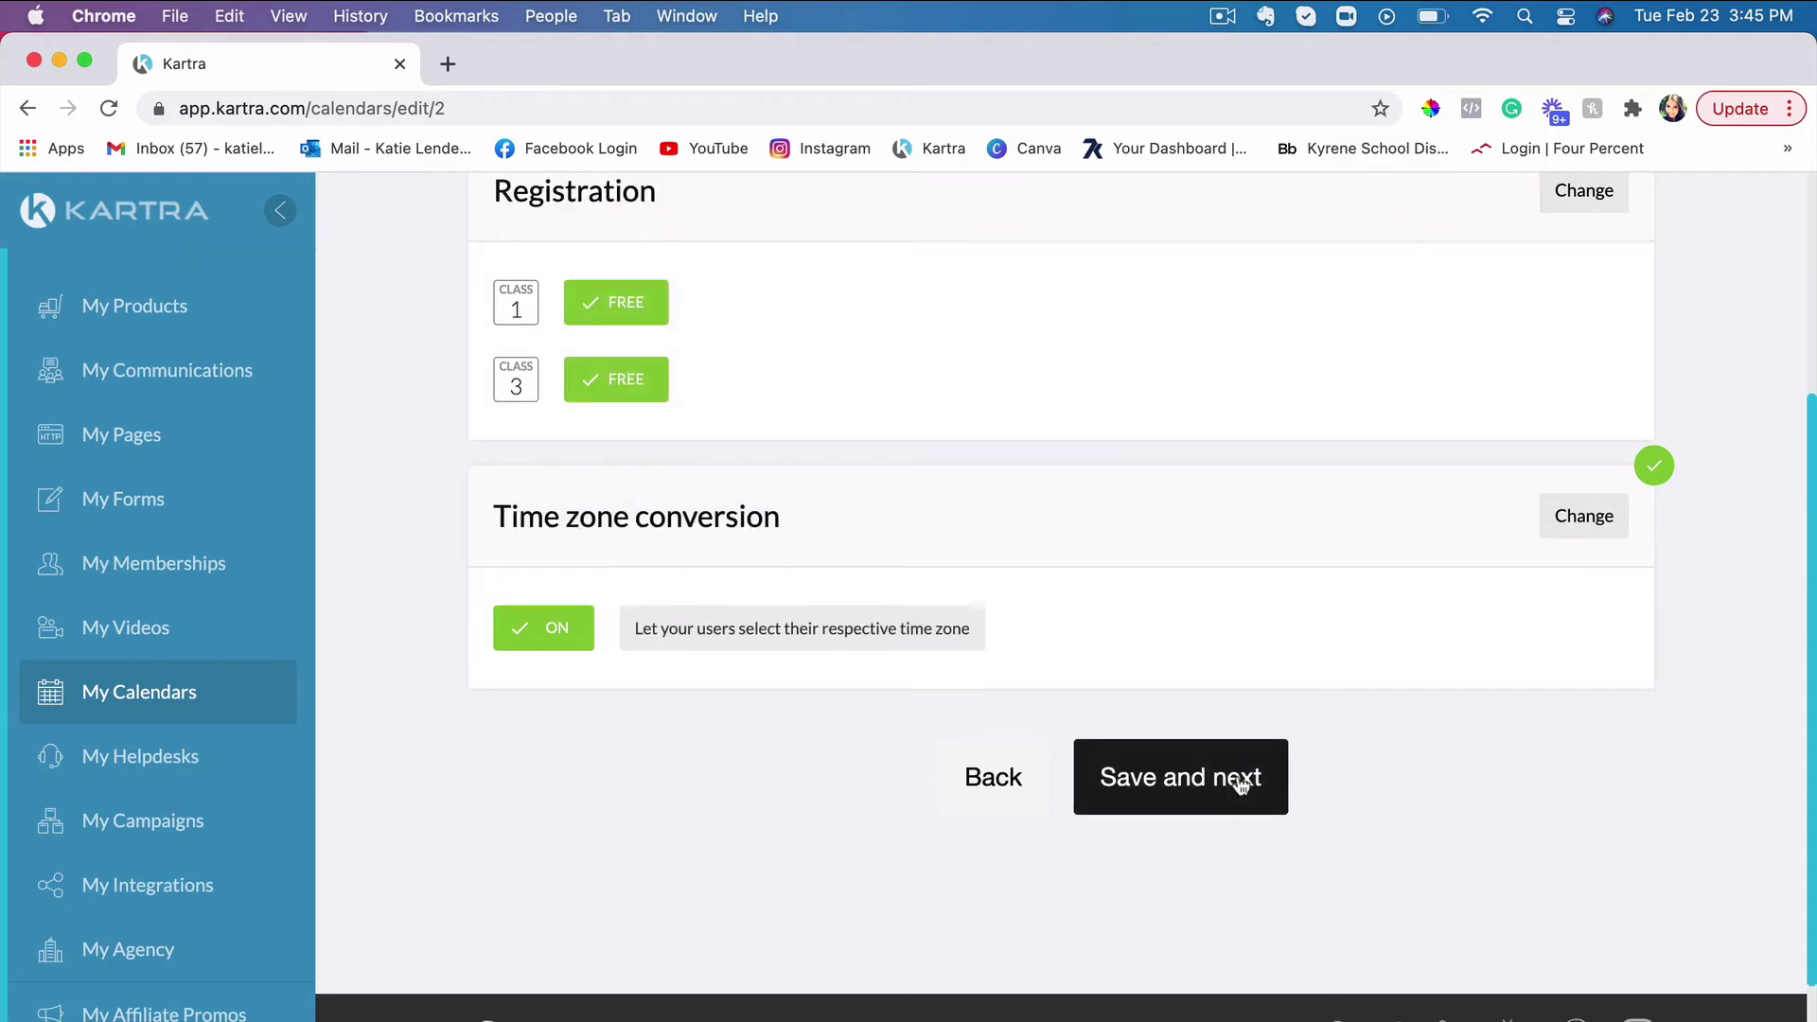
pyautogui.scroll(3, 1161, 526)
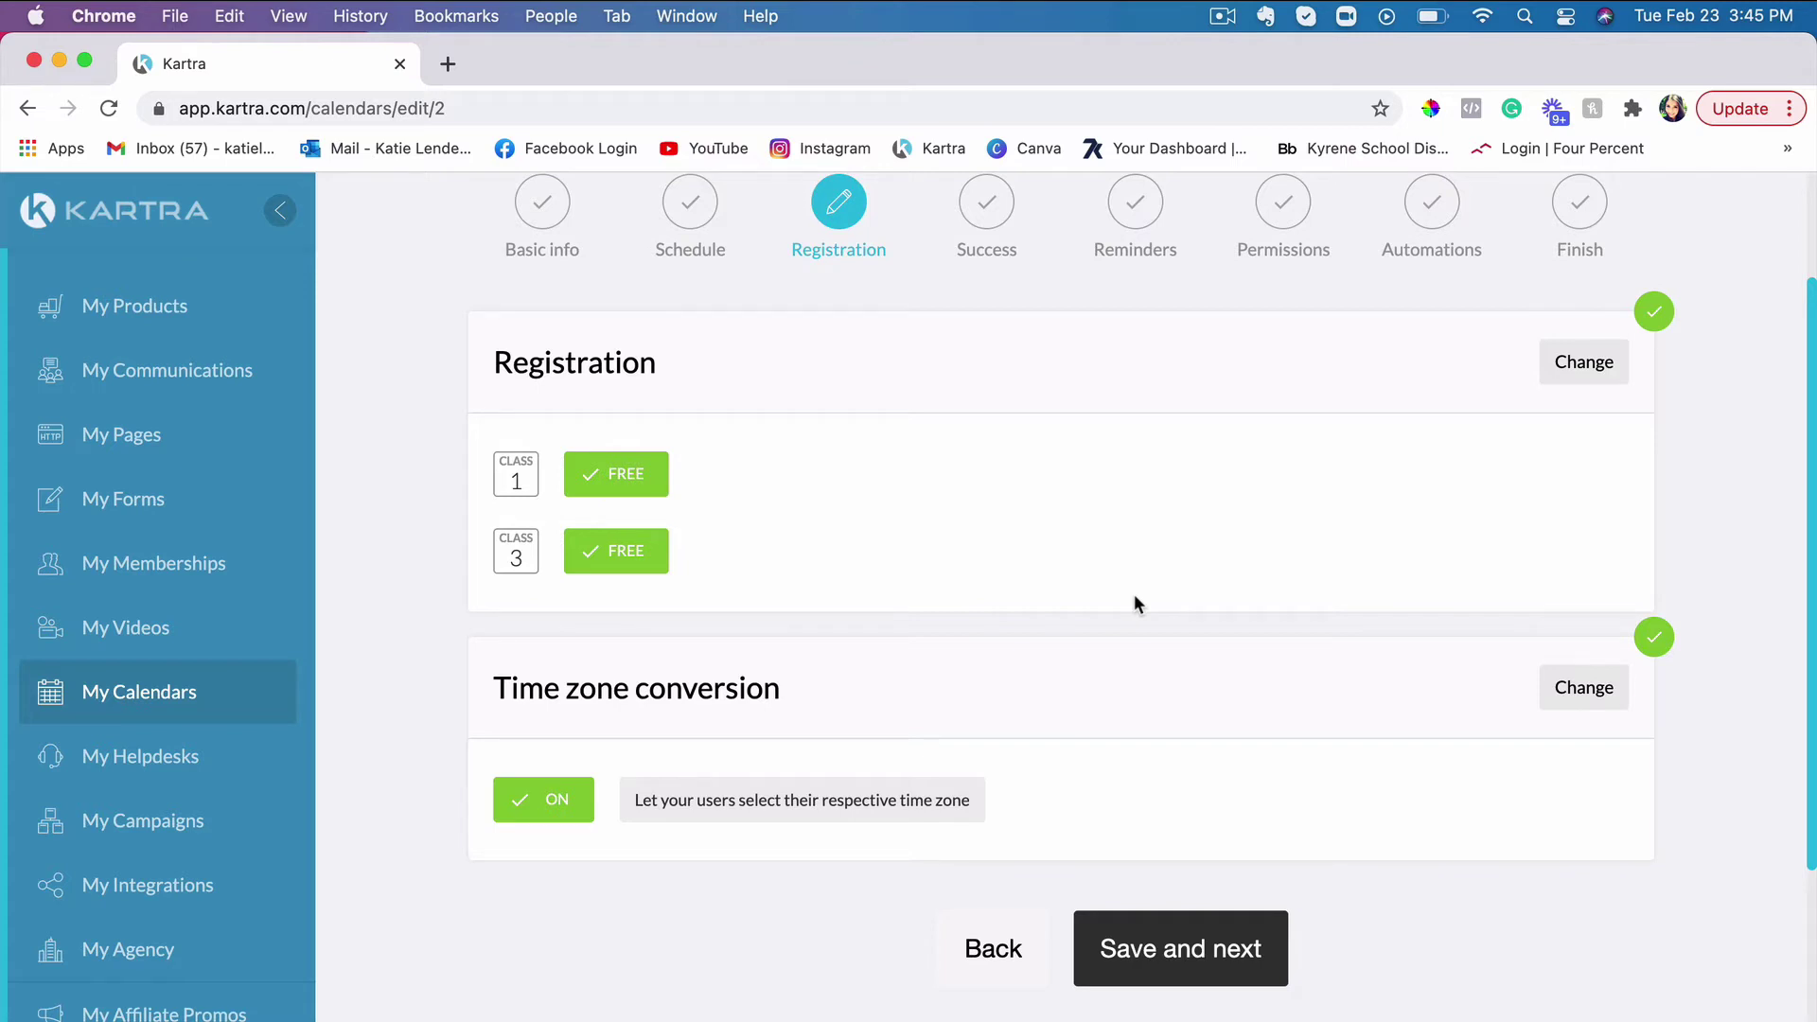
pyautogui.scroll(-1, 1302, 771)
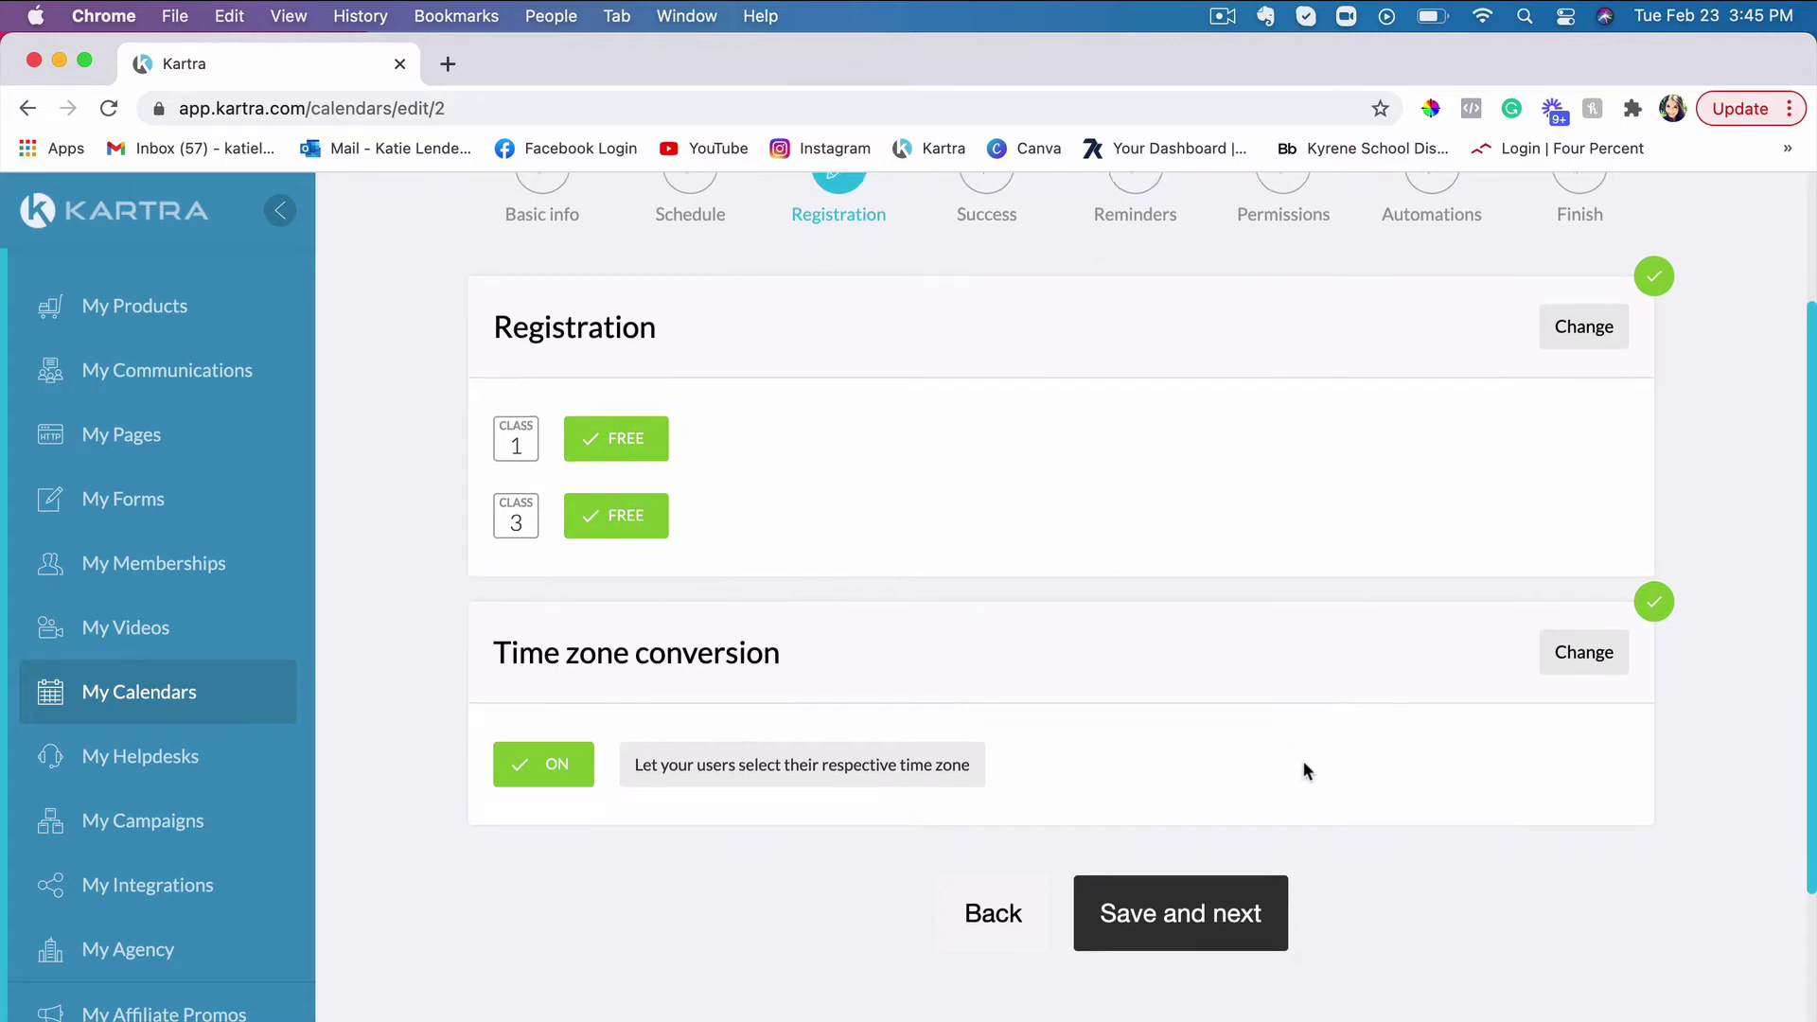
pyautogui.scroll(2, 1302, 771)
pyautogui.scroll(-5, 1069, 800)
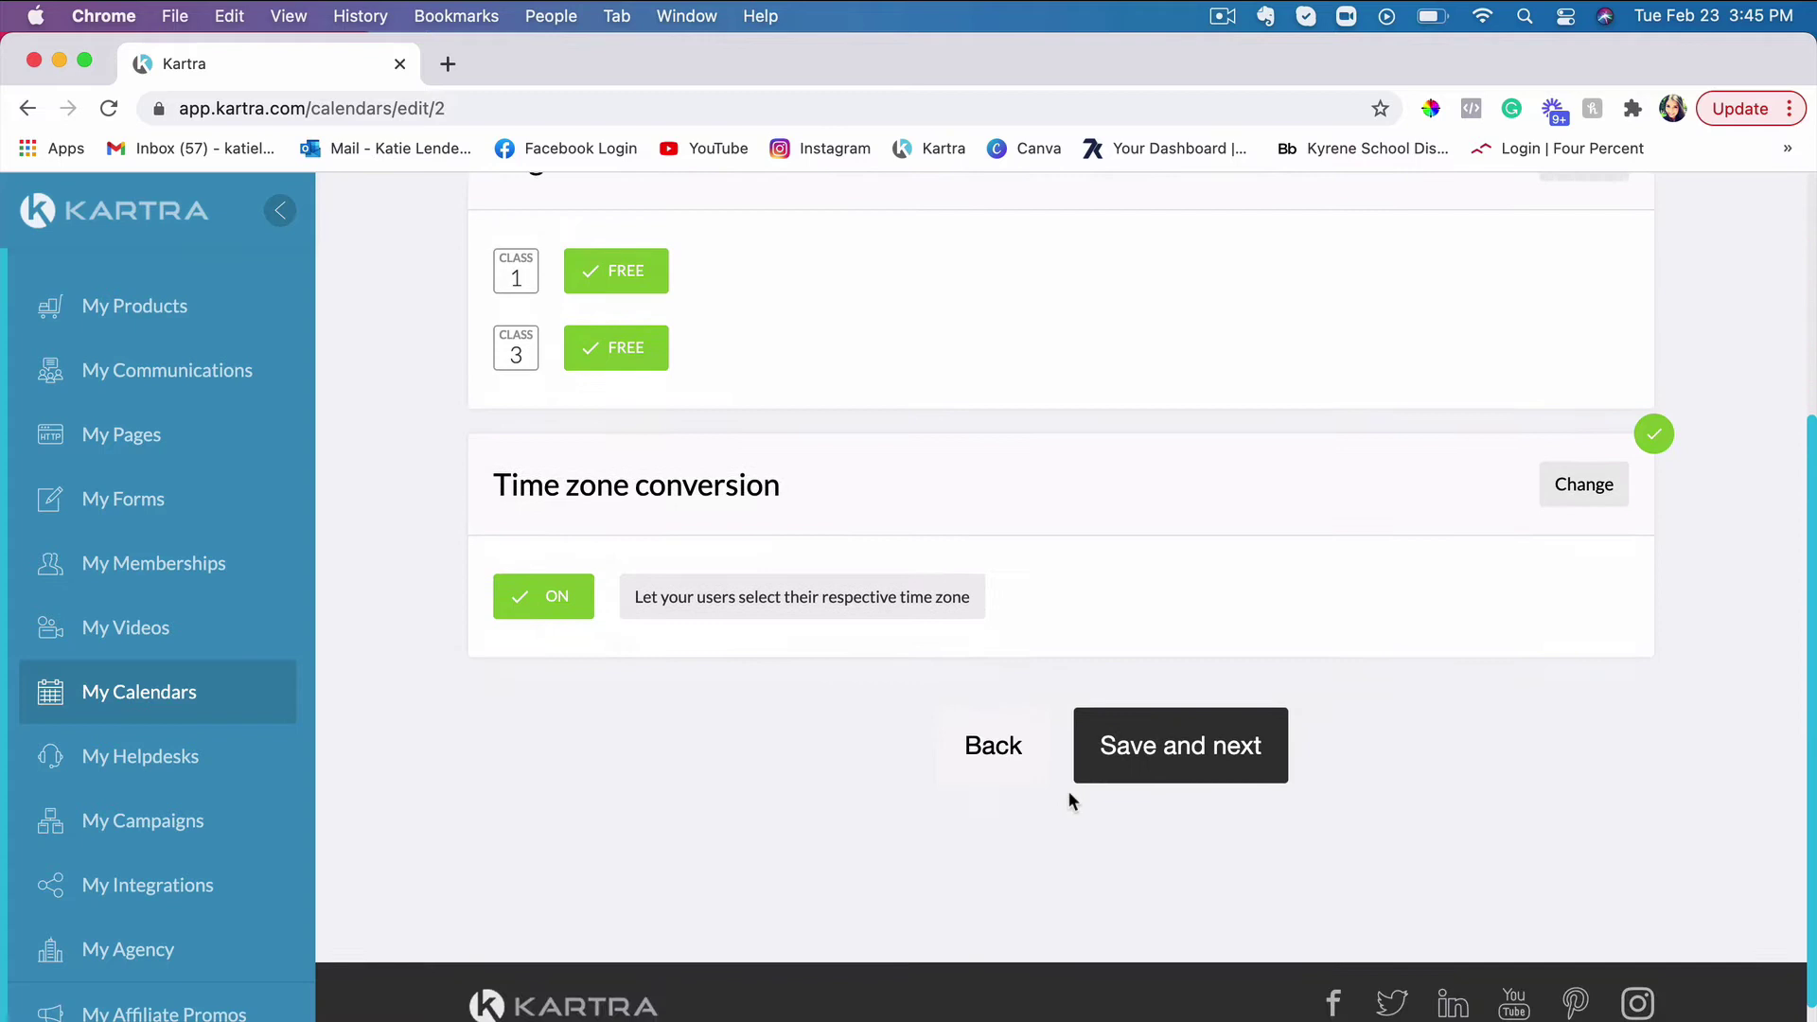
pyautogui.click(1255, 750)
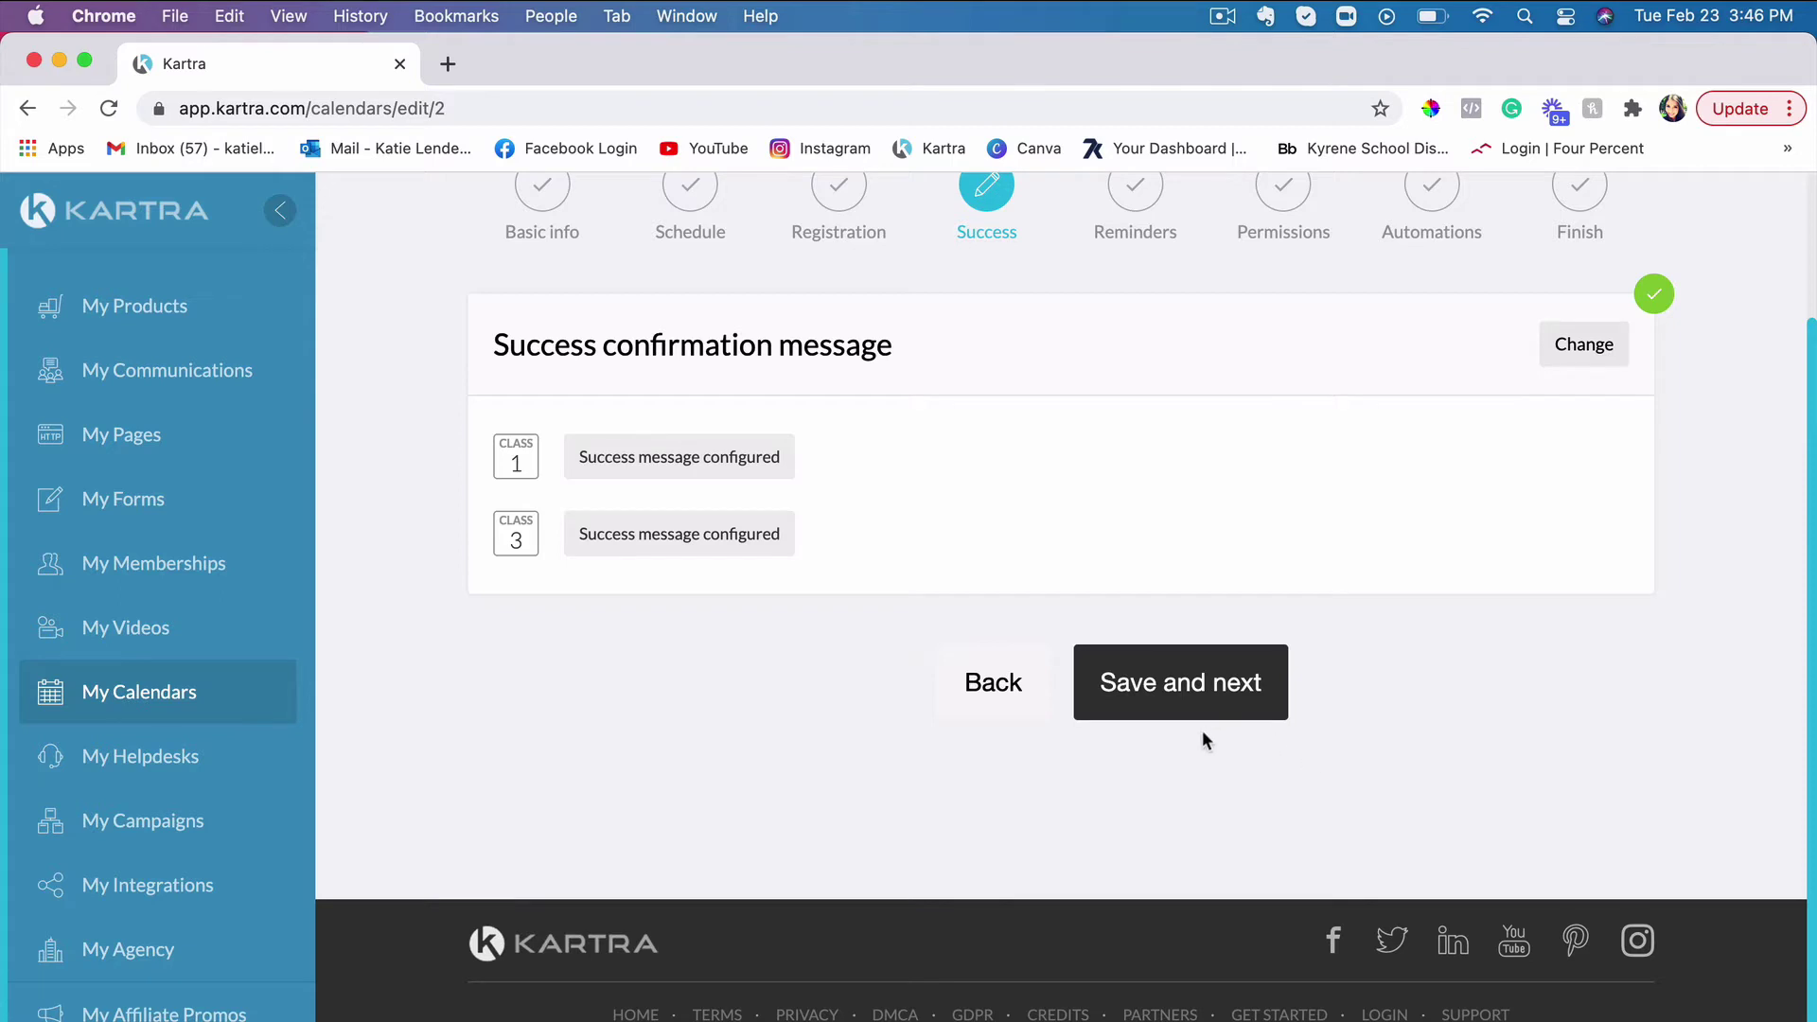
pyautogui.scroll(2, 1201, 729)
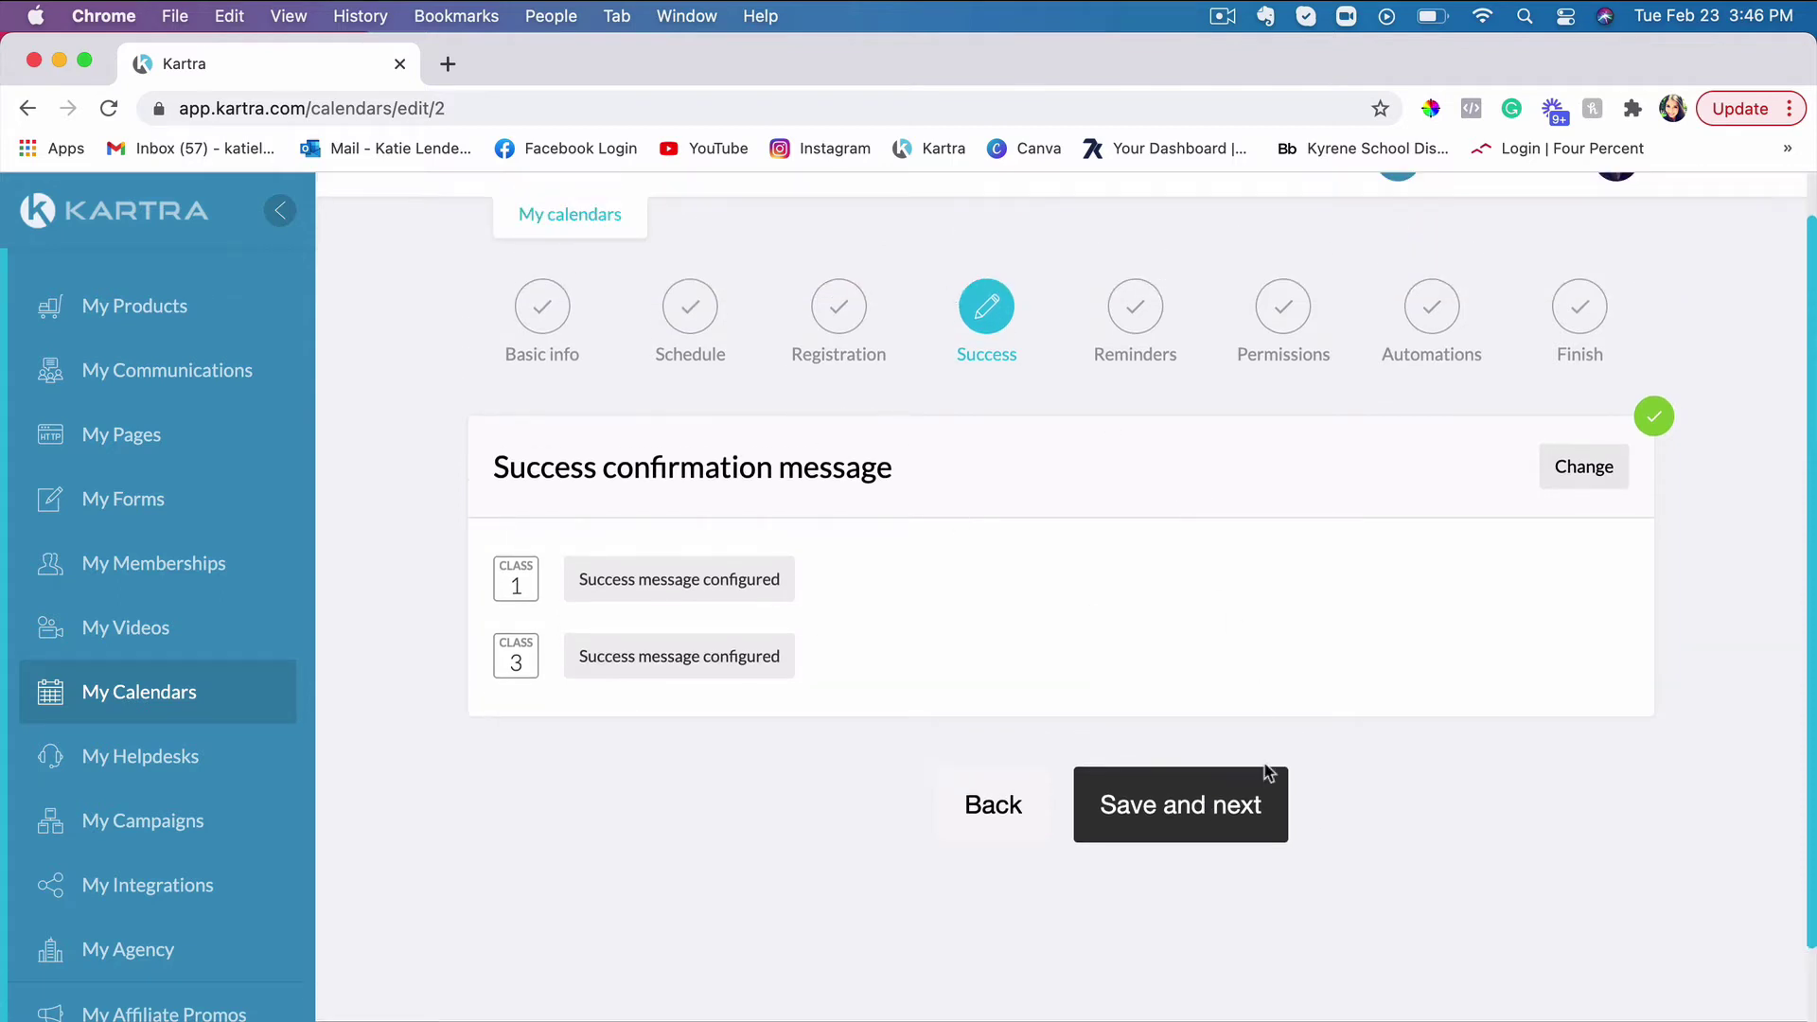
pyautogui.click(1221, 807)
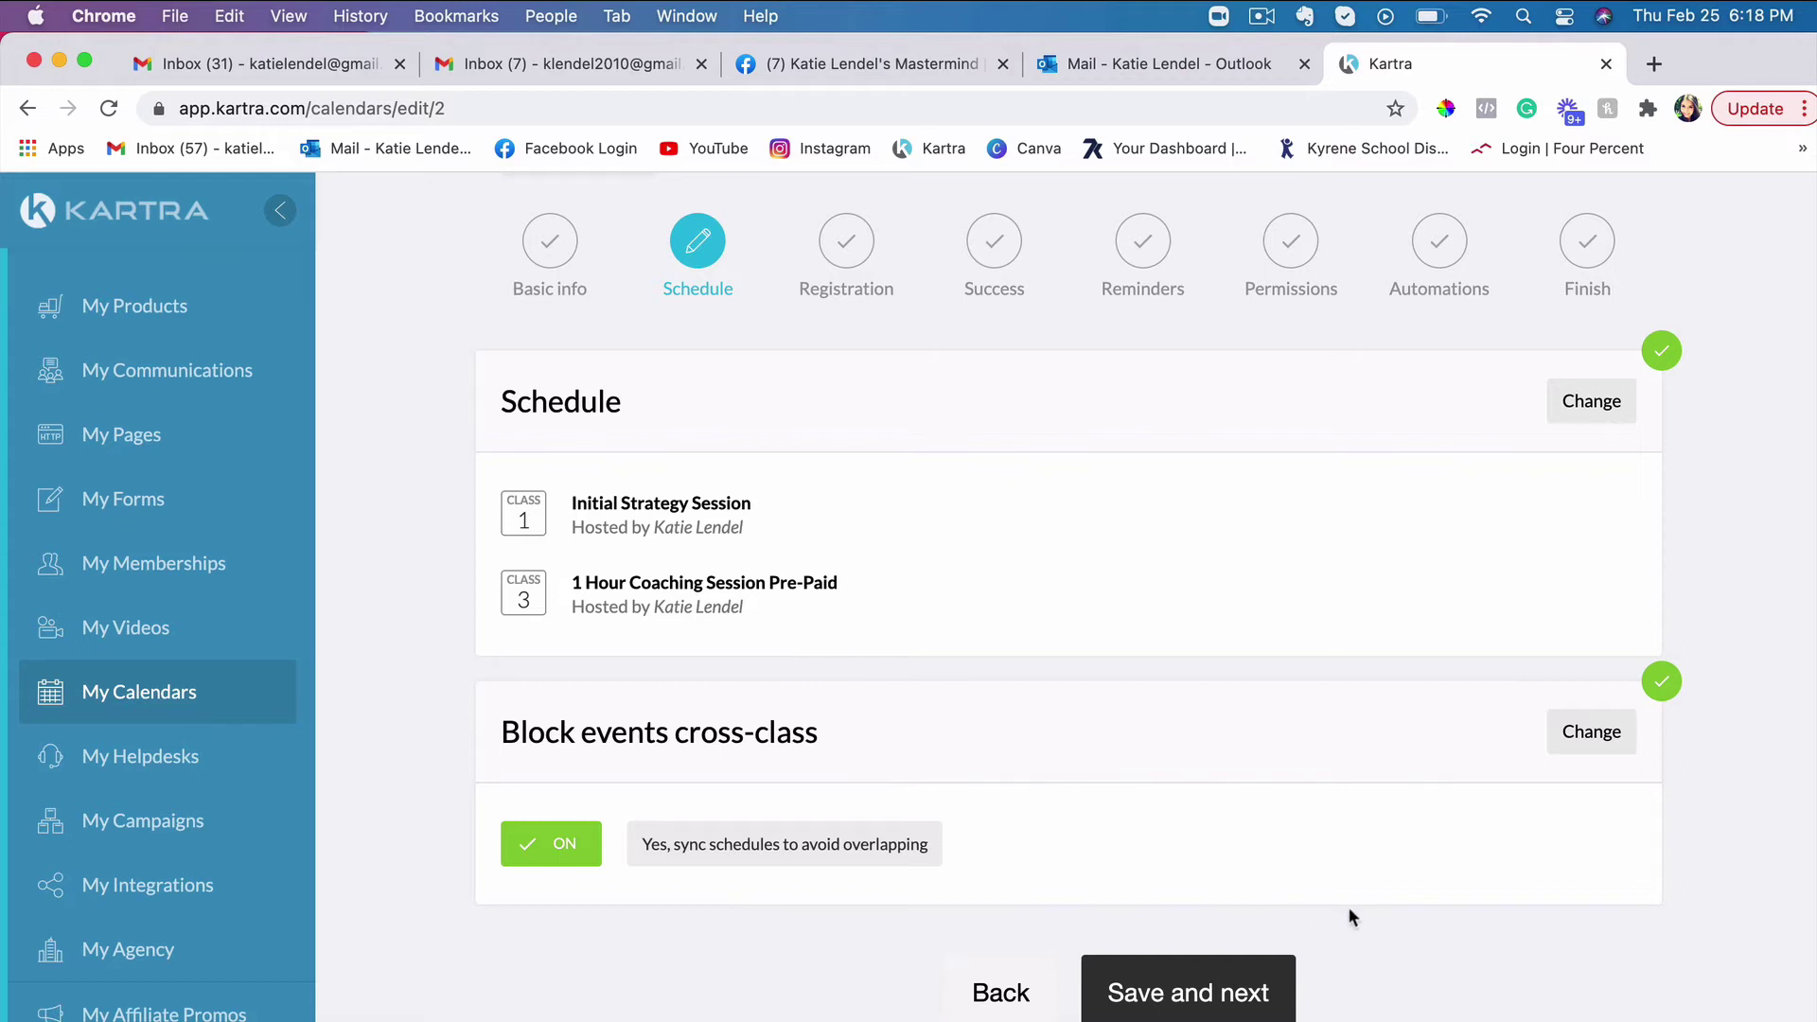
# - Save Schedule, Registration, Success, Reminders and Permissions to reach Automations with Google sync ON
pyautogui.scroll(-2, 1350, 916)
pyautogui.click(1219, 932)
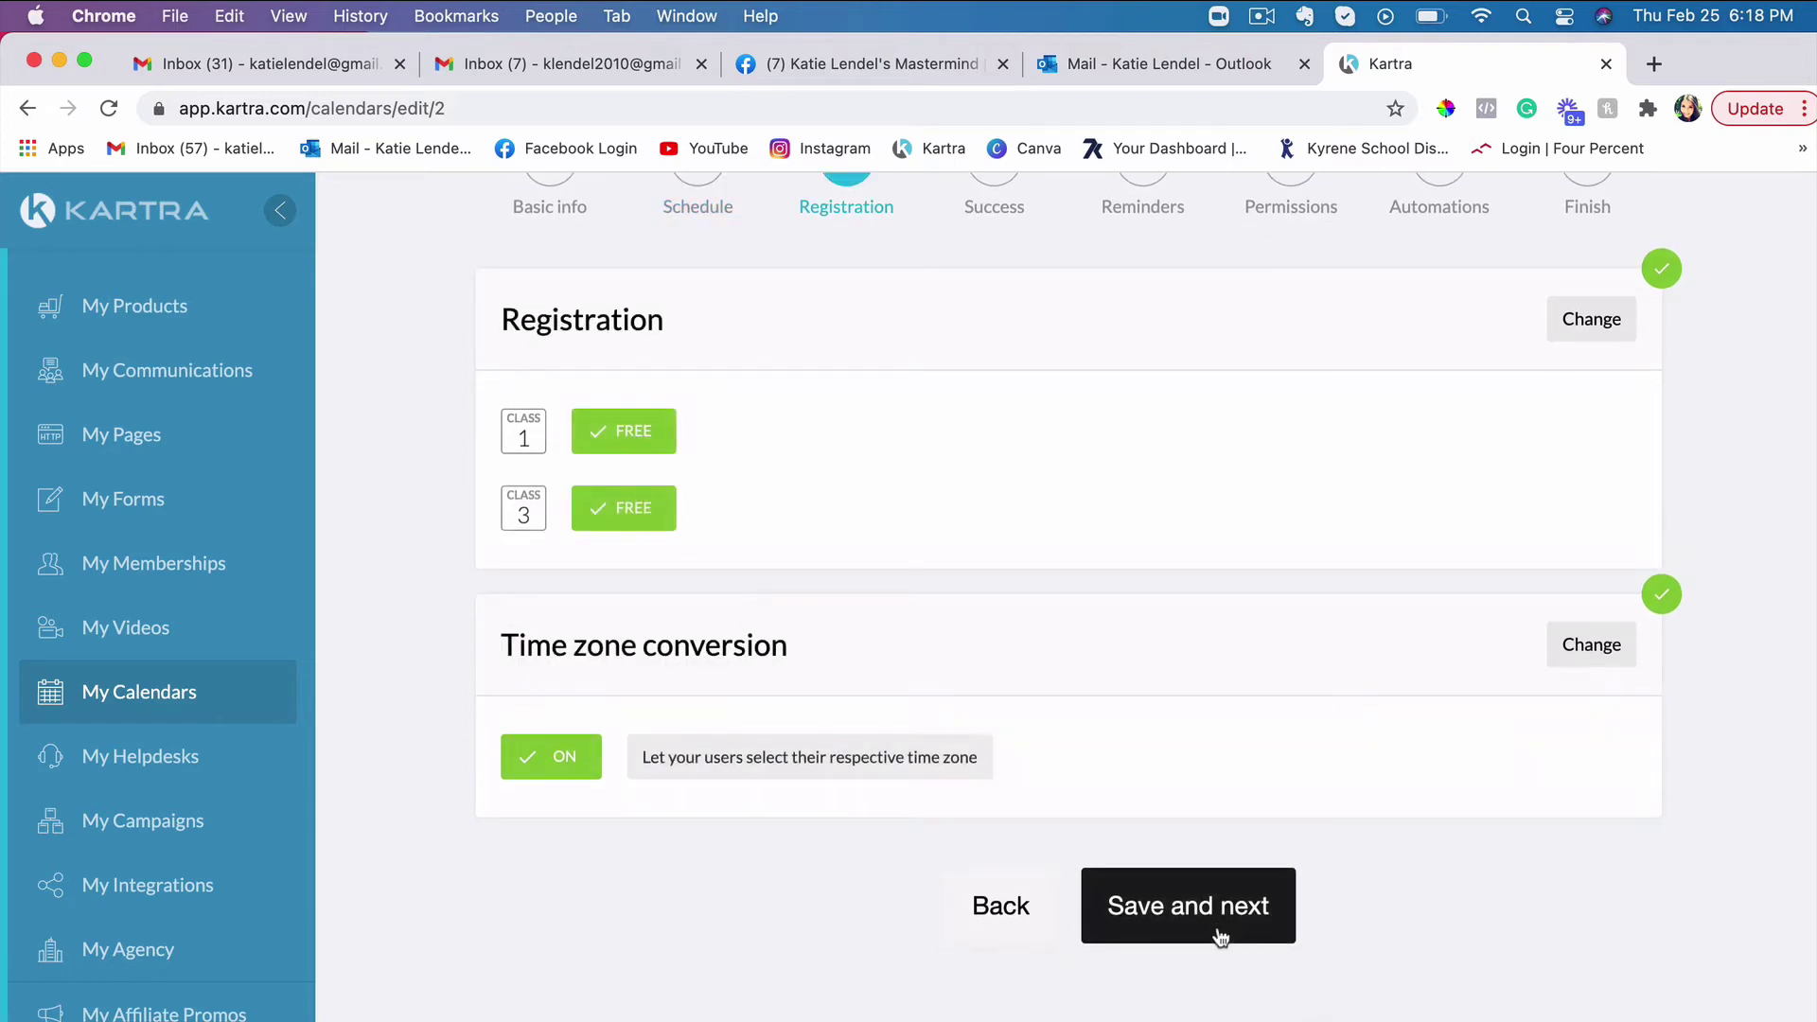
pyautogui.click(1218, 932)
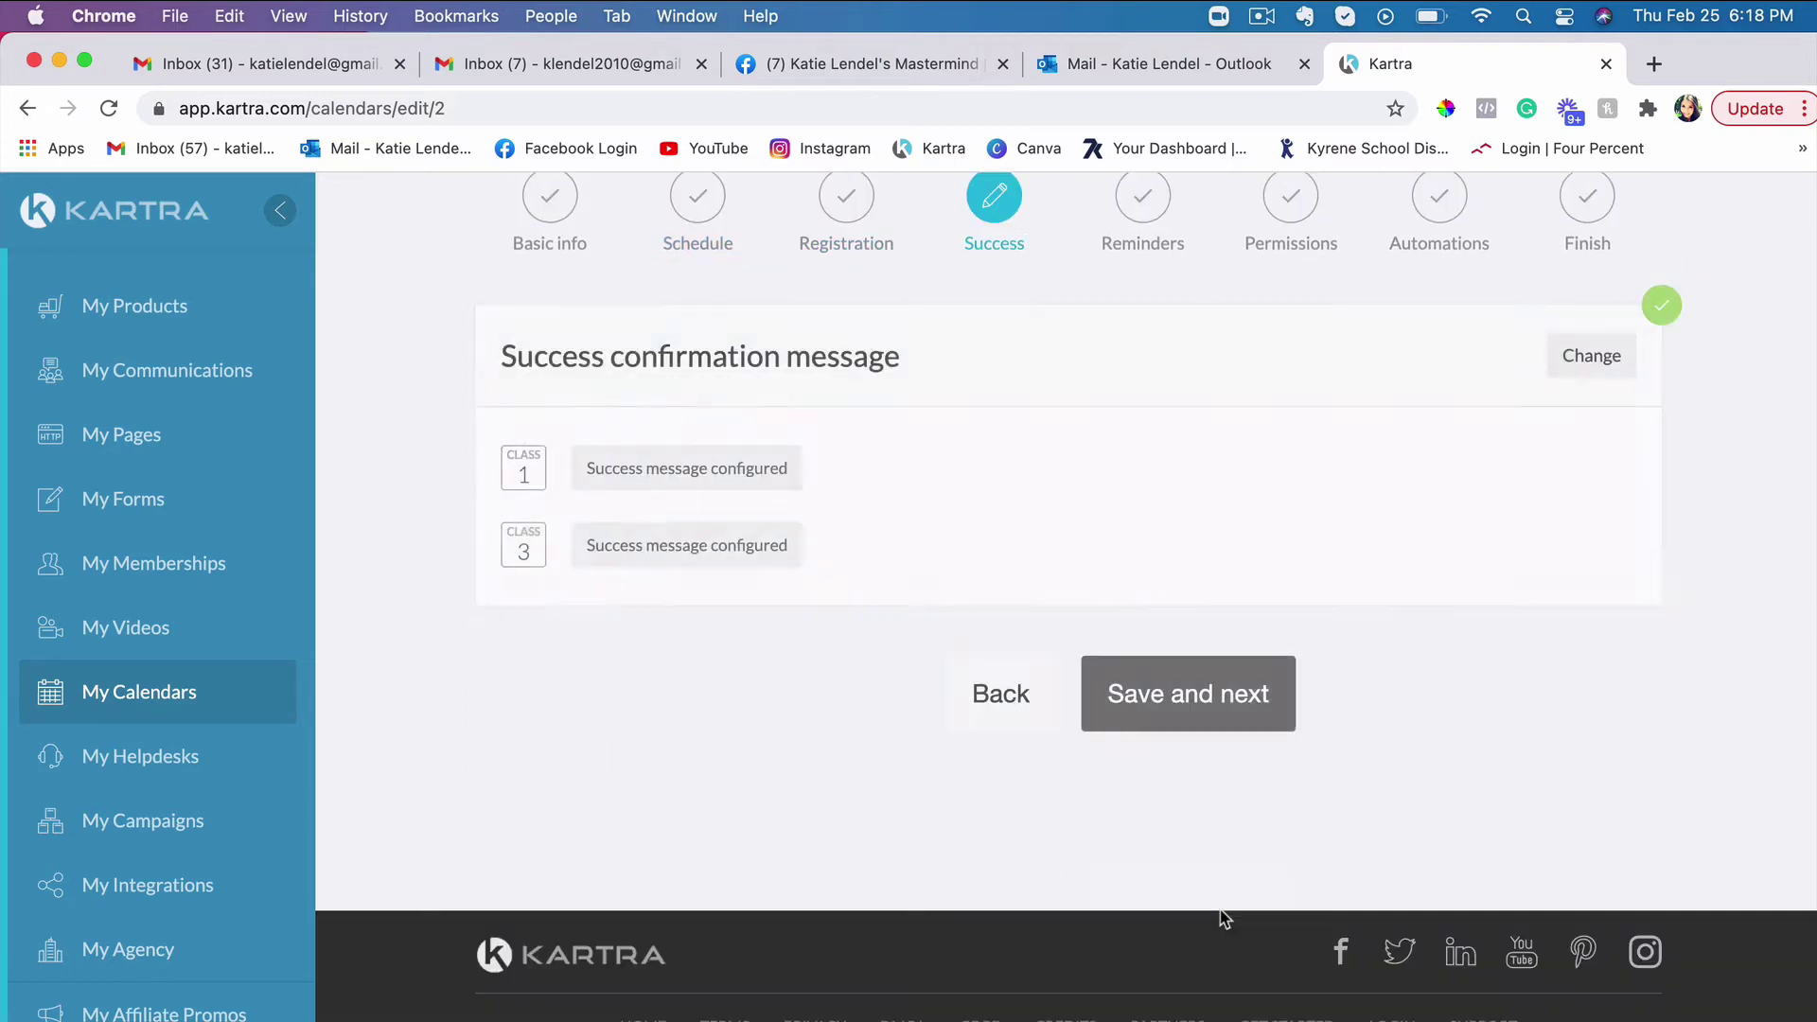
pyautogui.click(1171, 698)
pyautogui.scroll(-5, 1169, 693)
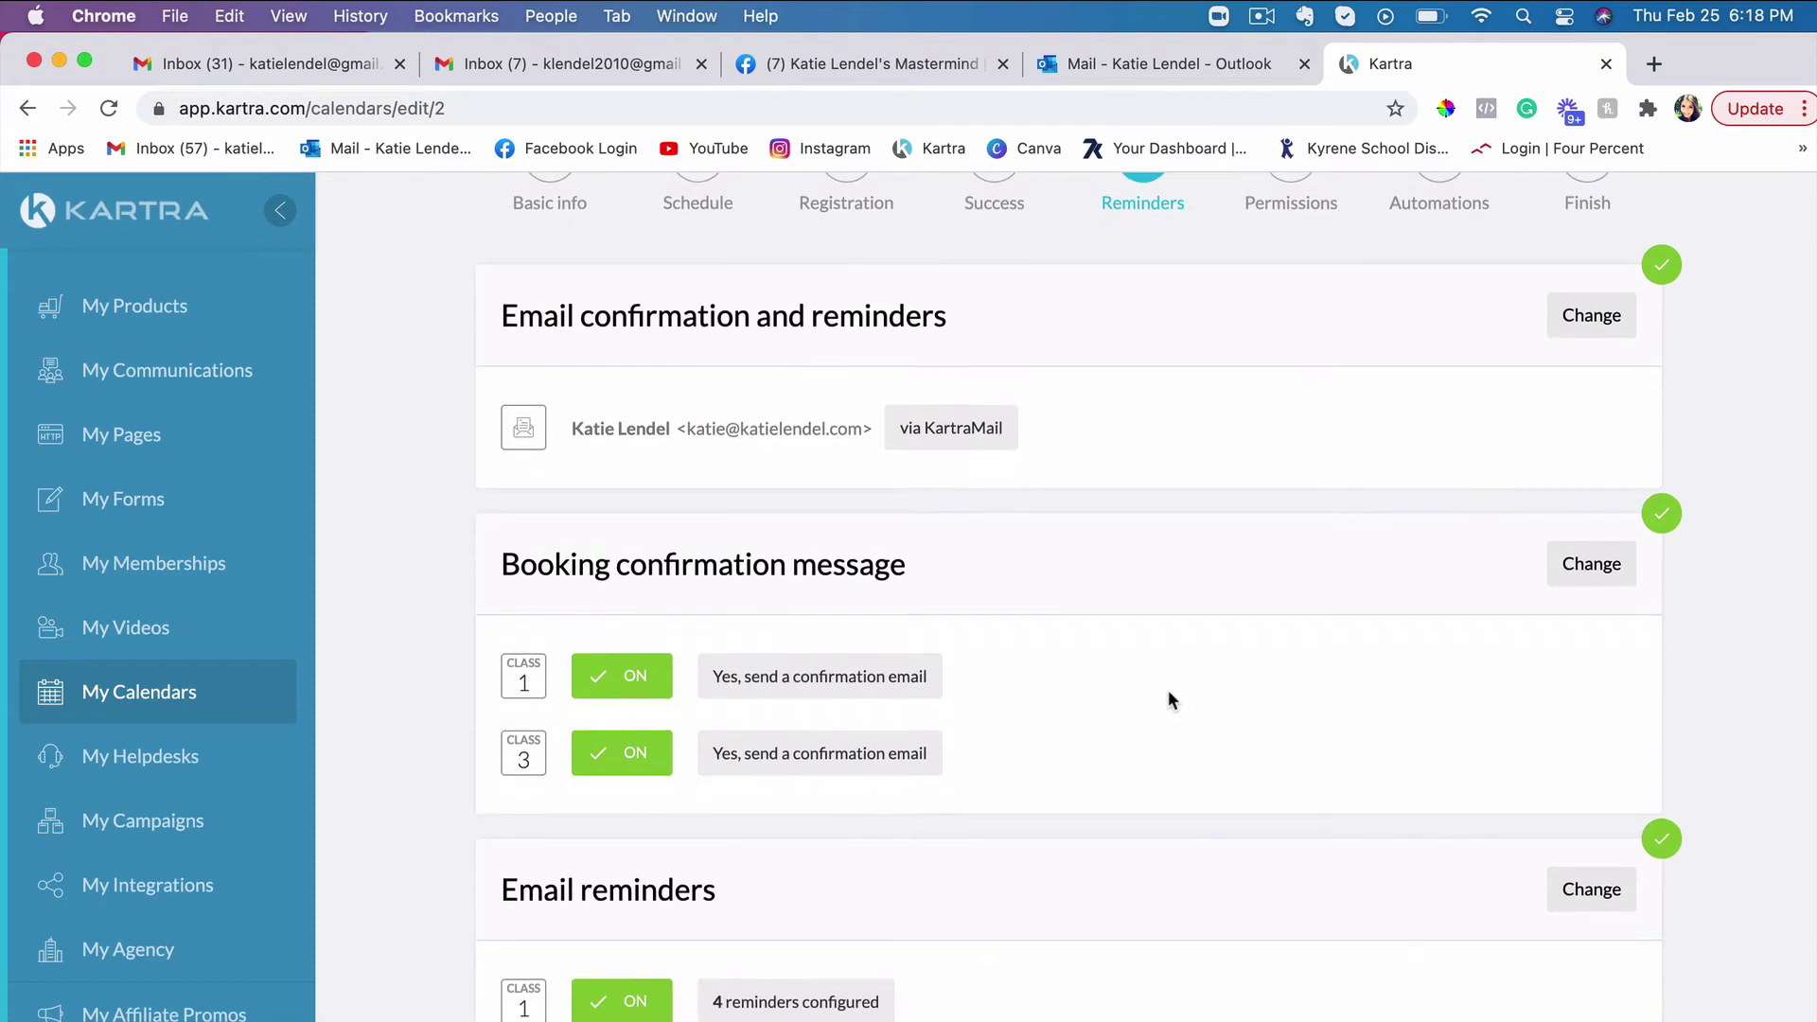
pyautogui.click(1244, 688)
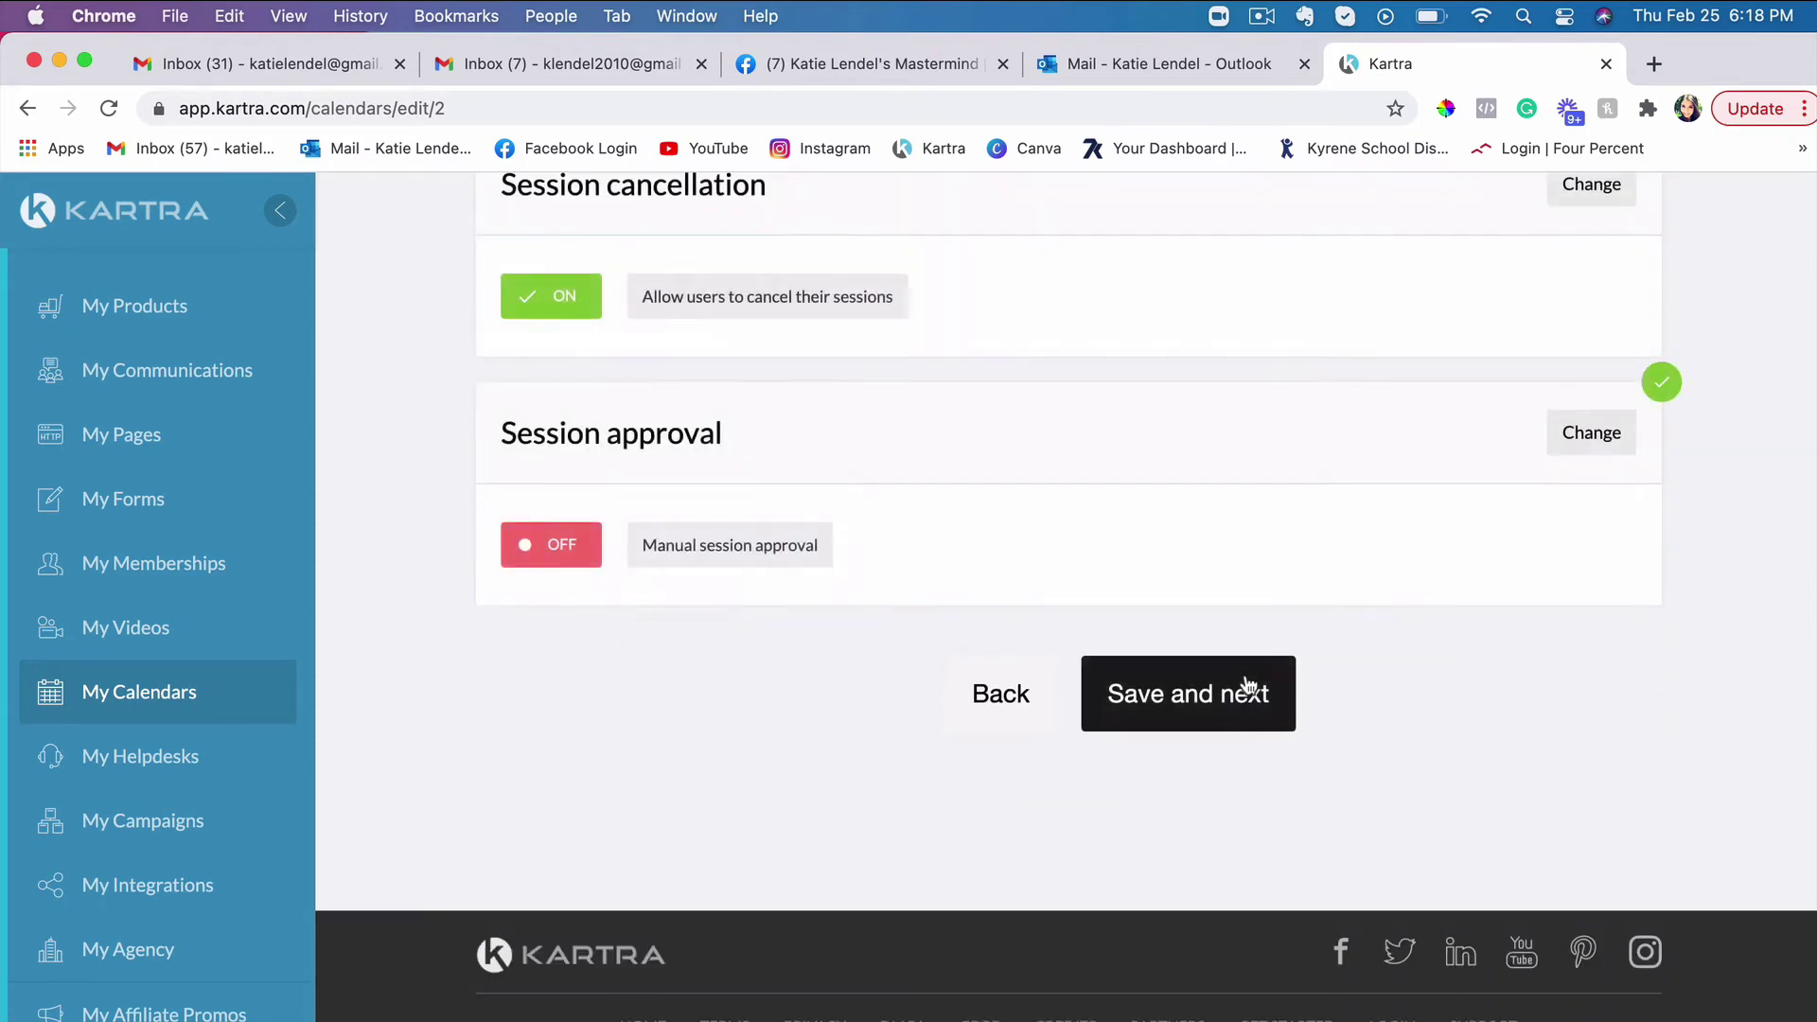
pyautogui.click(1190, 1005)
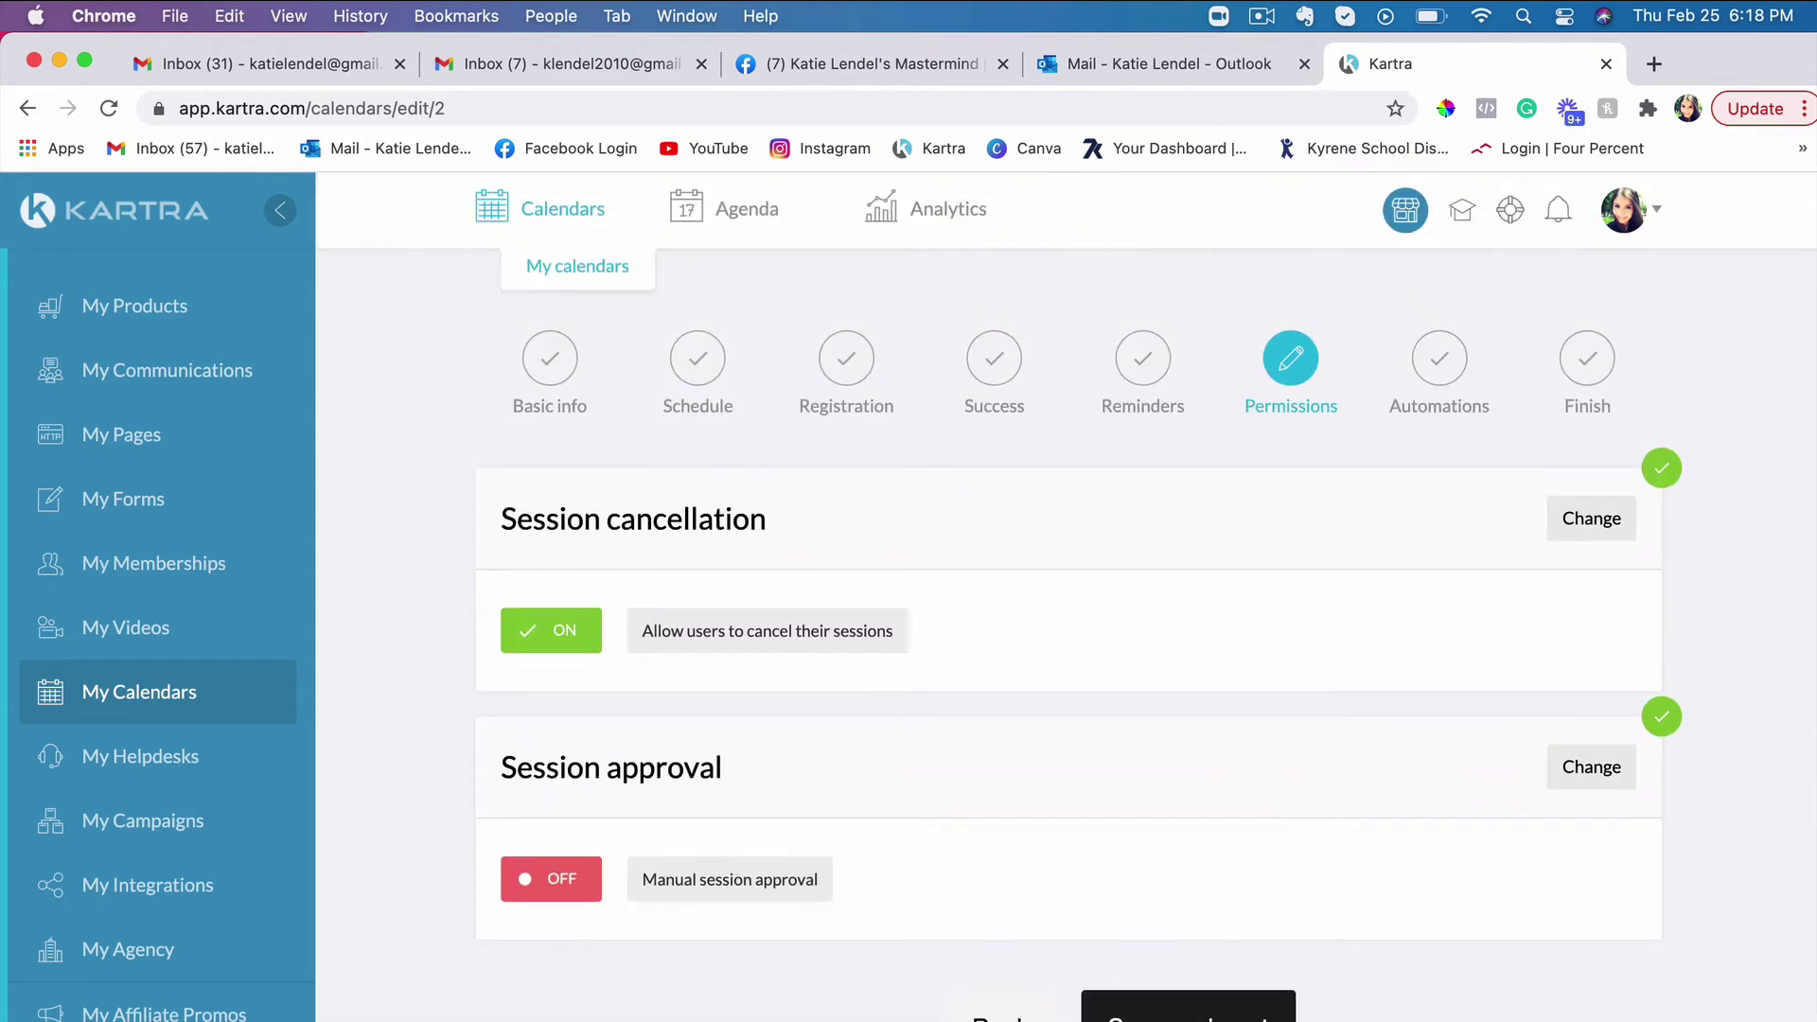
pyautogui.scroll(-2, 1183, 716)
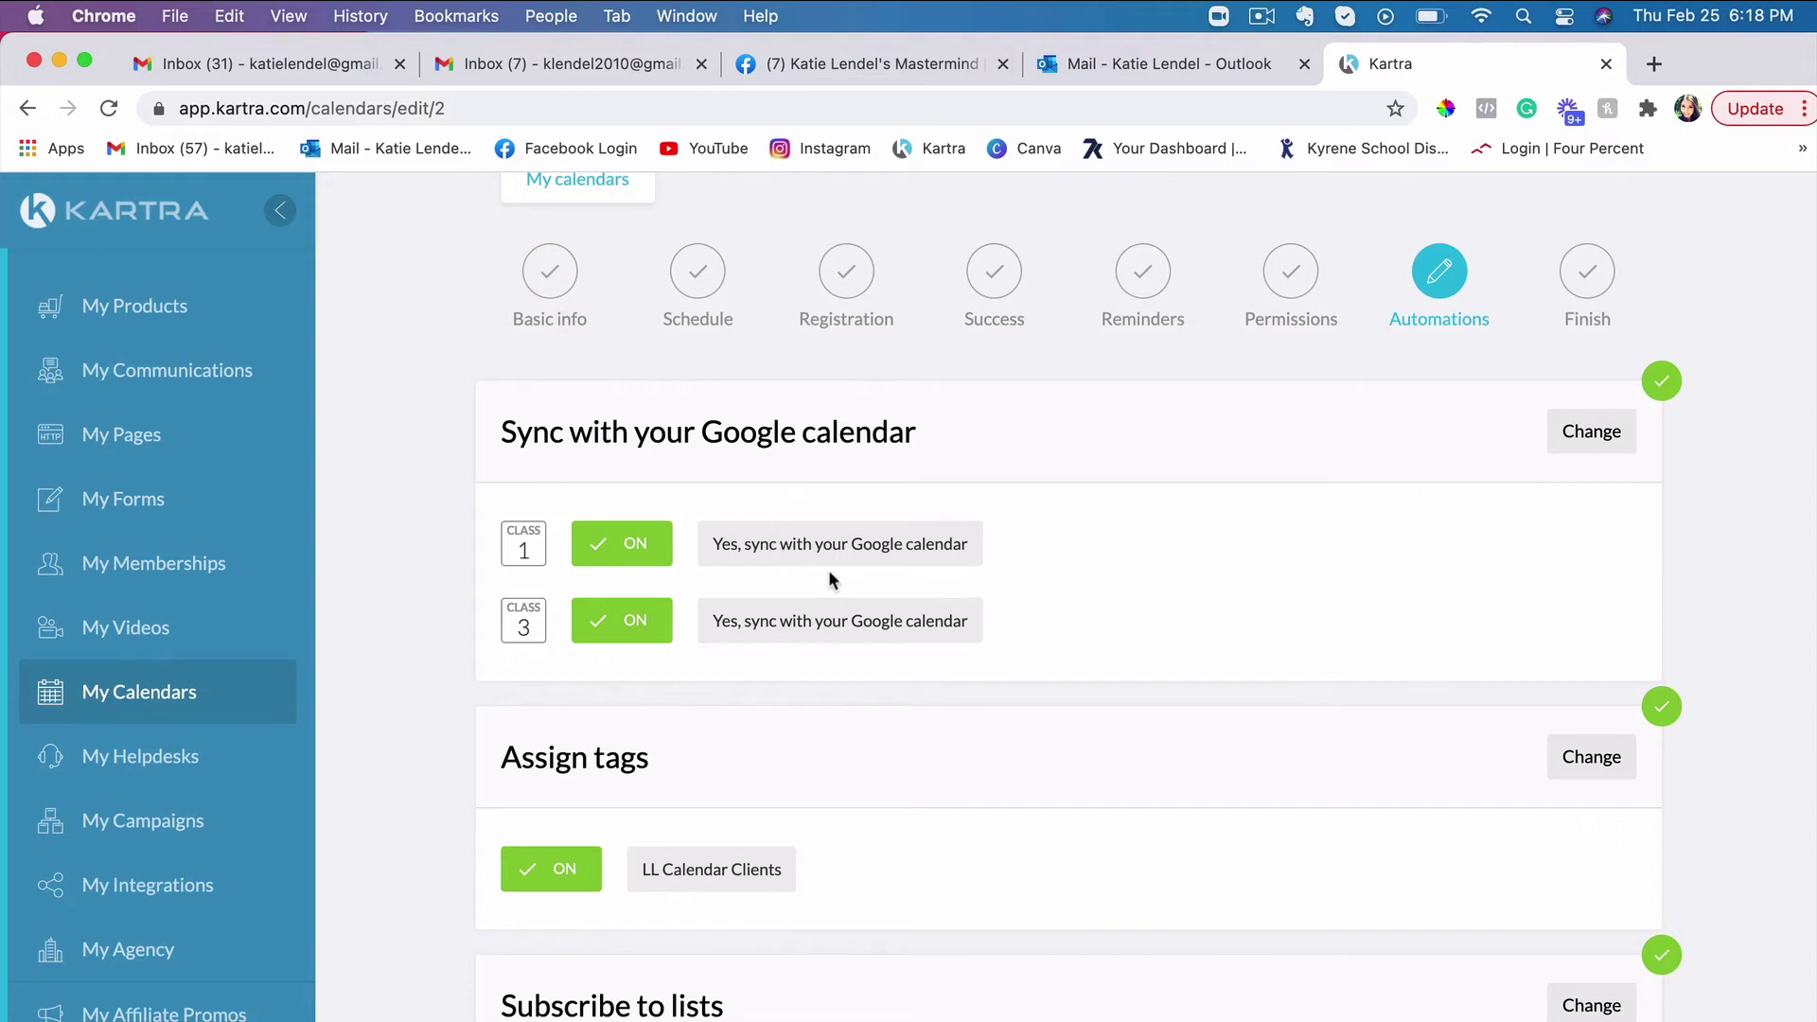
# - Keep 'Yes, sync' with the chosen Google calendar, save it, and go to the Integrations page
pyautogui.click(1602, 447)
pyautogui.scroll(-2, 993, 653)
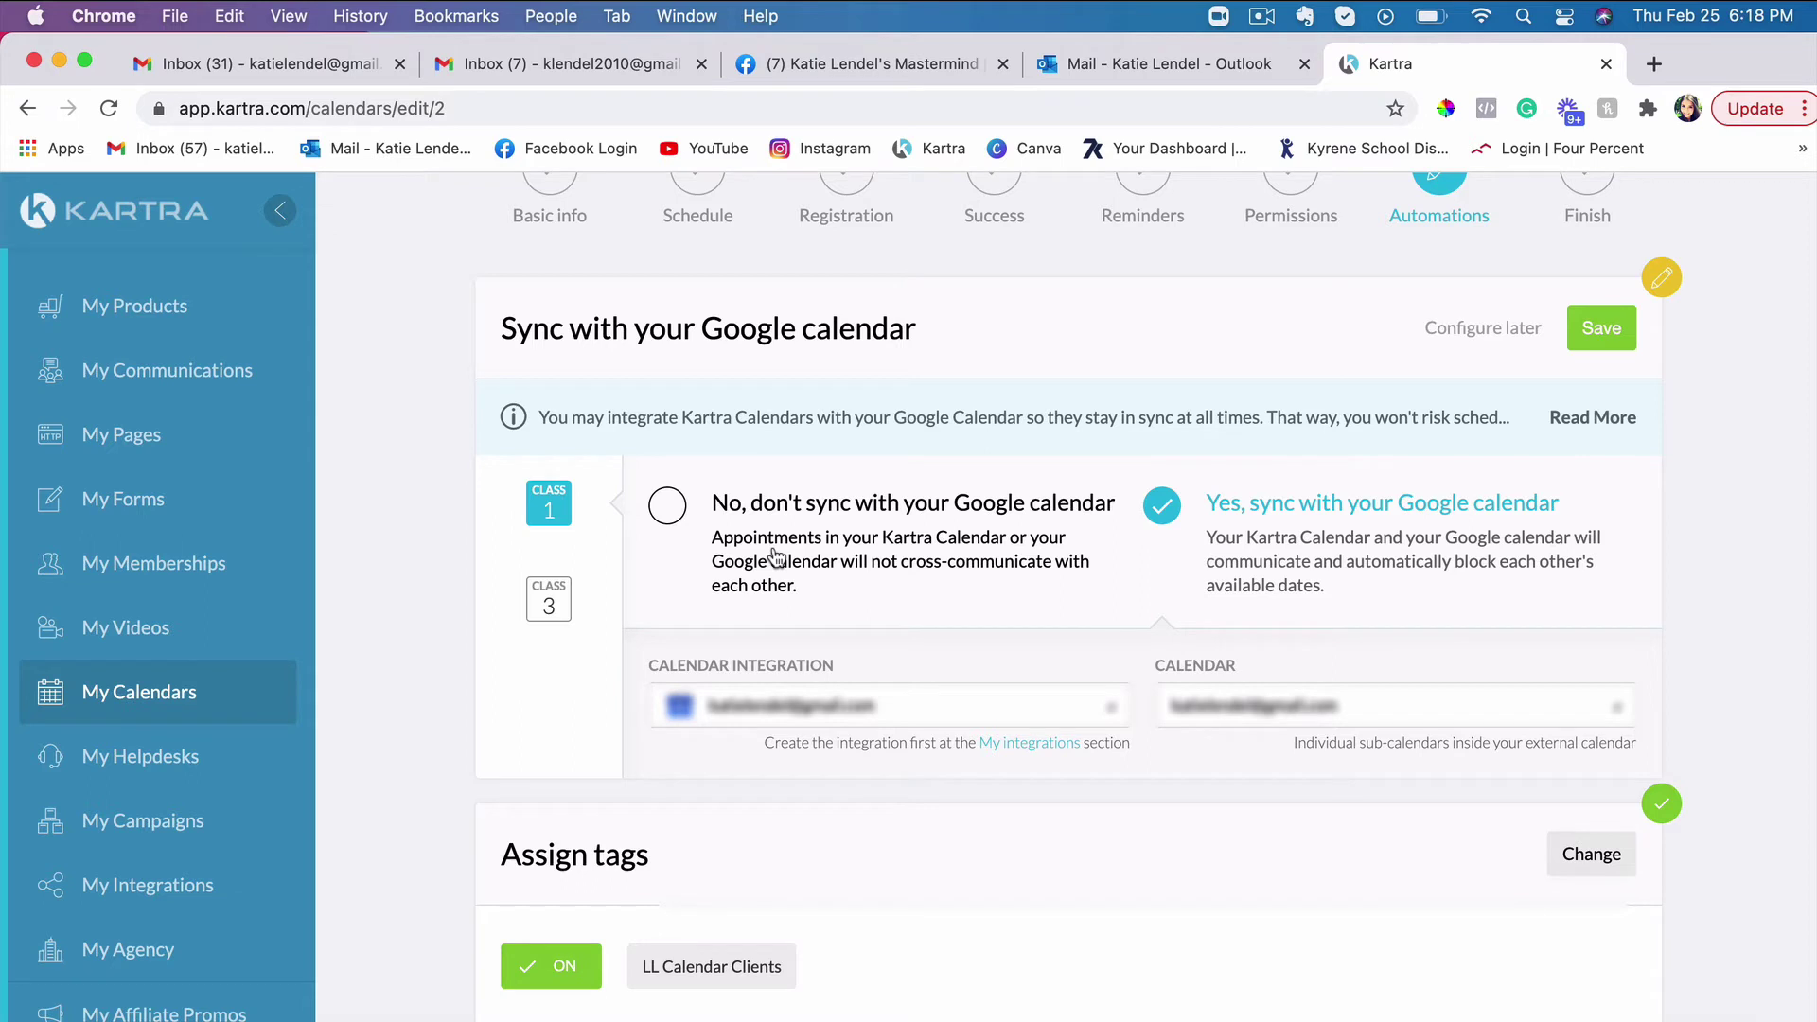
pyautogui.scroll(3, 776, 556)
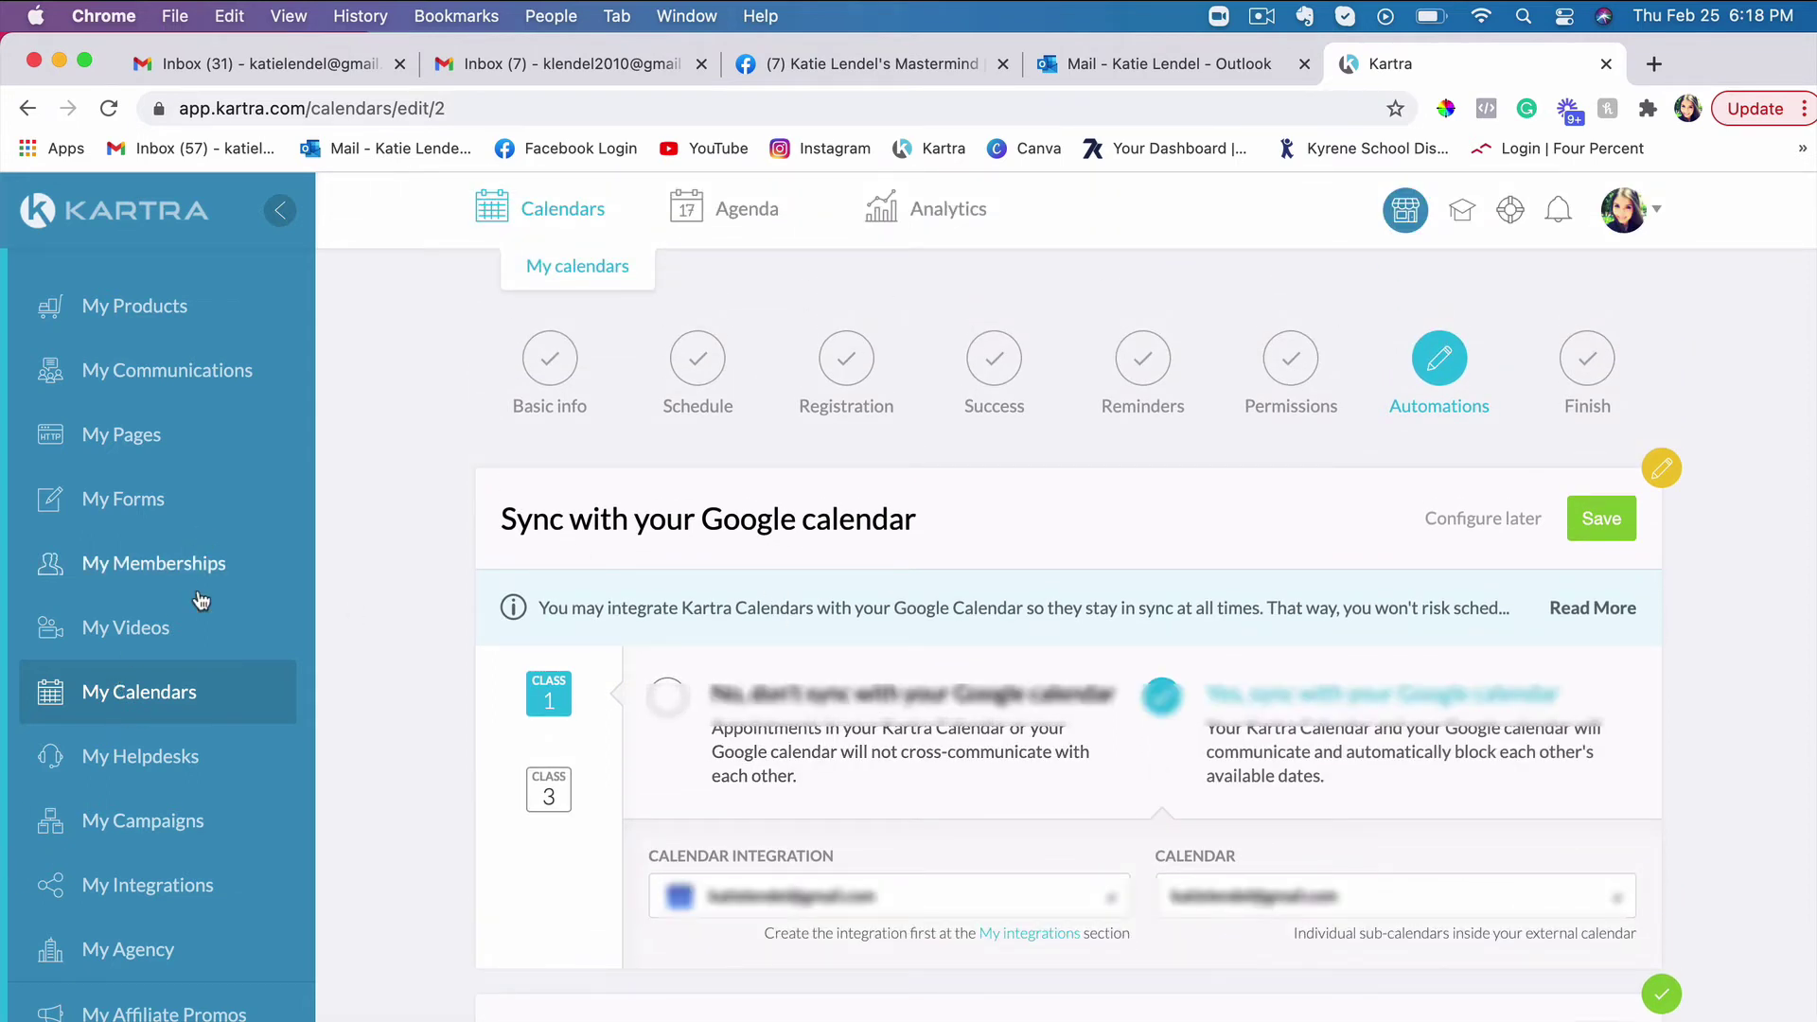
pyautogui.scroll(-4, 780, 716)
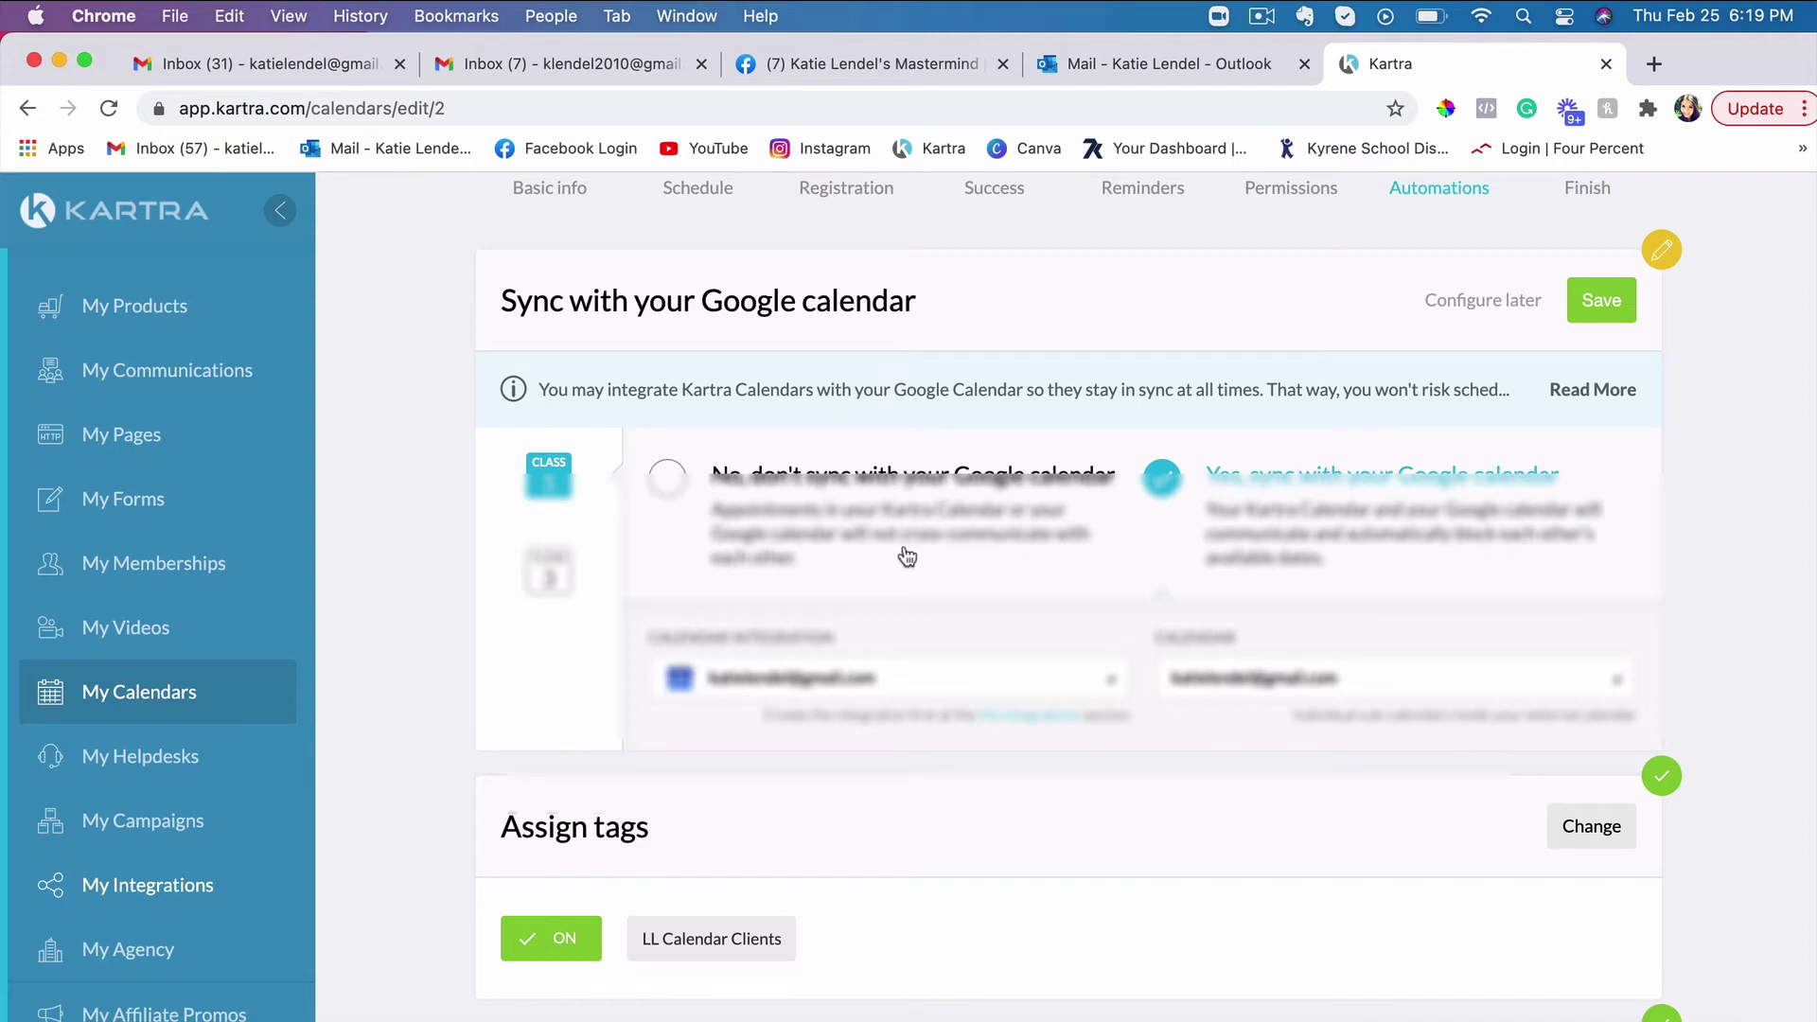
pyautogui.click(1618, 302)
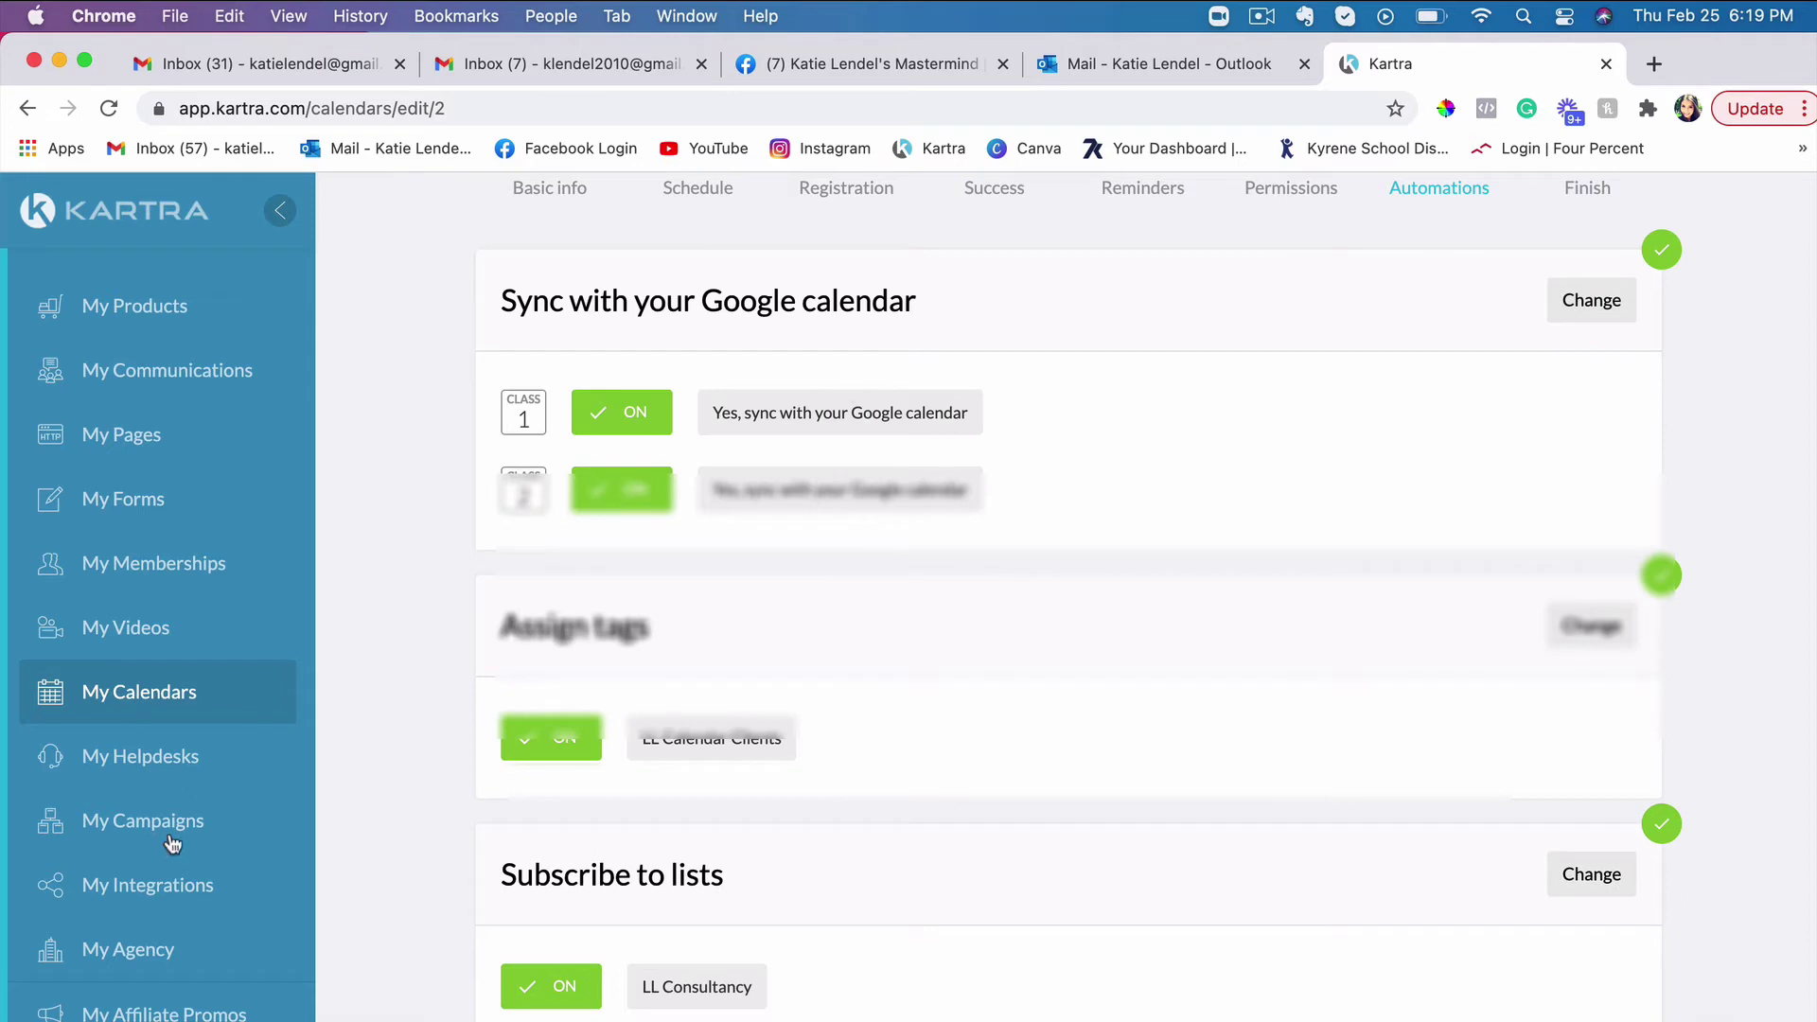
pyautogui.click(151, 892)
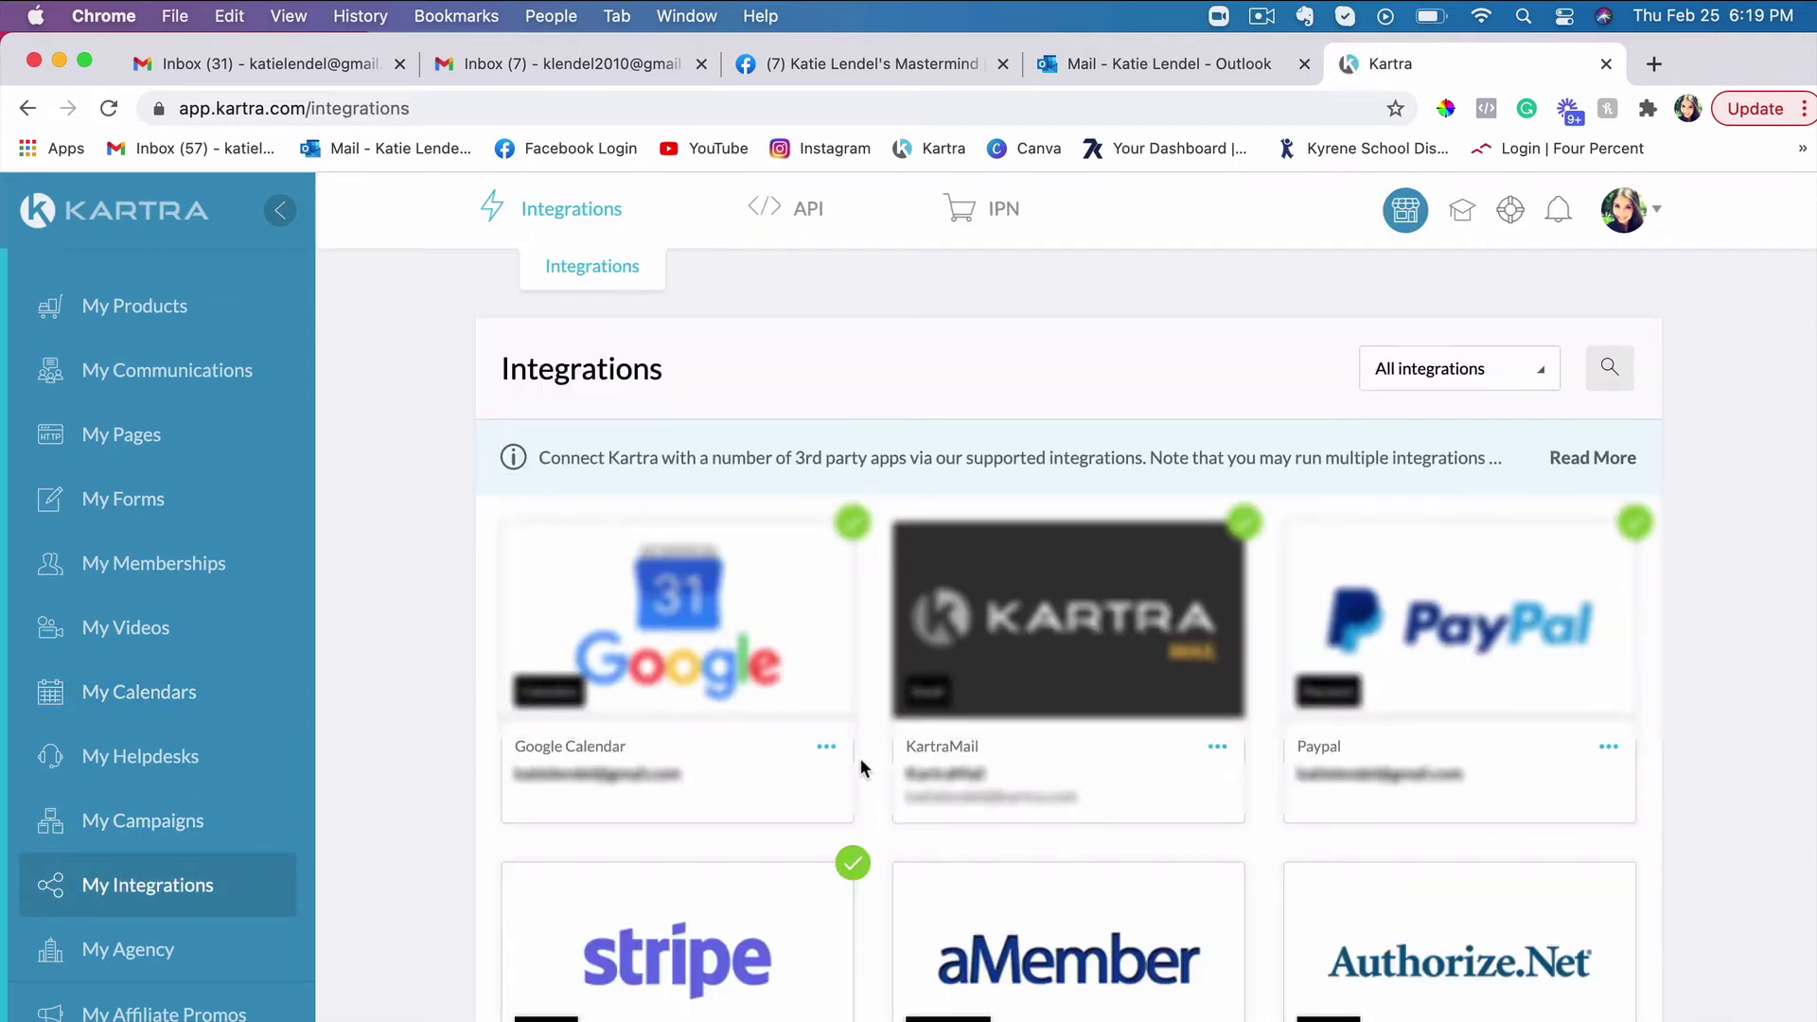
# - Check the Google Calendar integration's options menu, then return to My Calendars
pyautogui.scroll(-2, 1406, 454)
pyautogui.scroll(-3, 1406, 462)
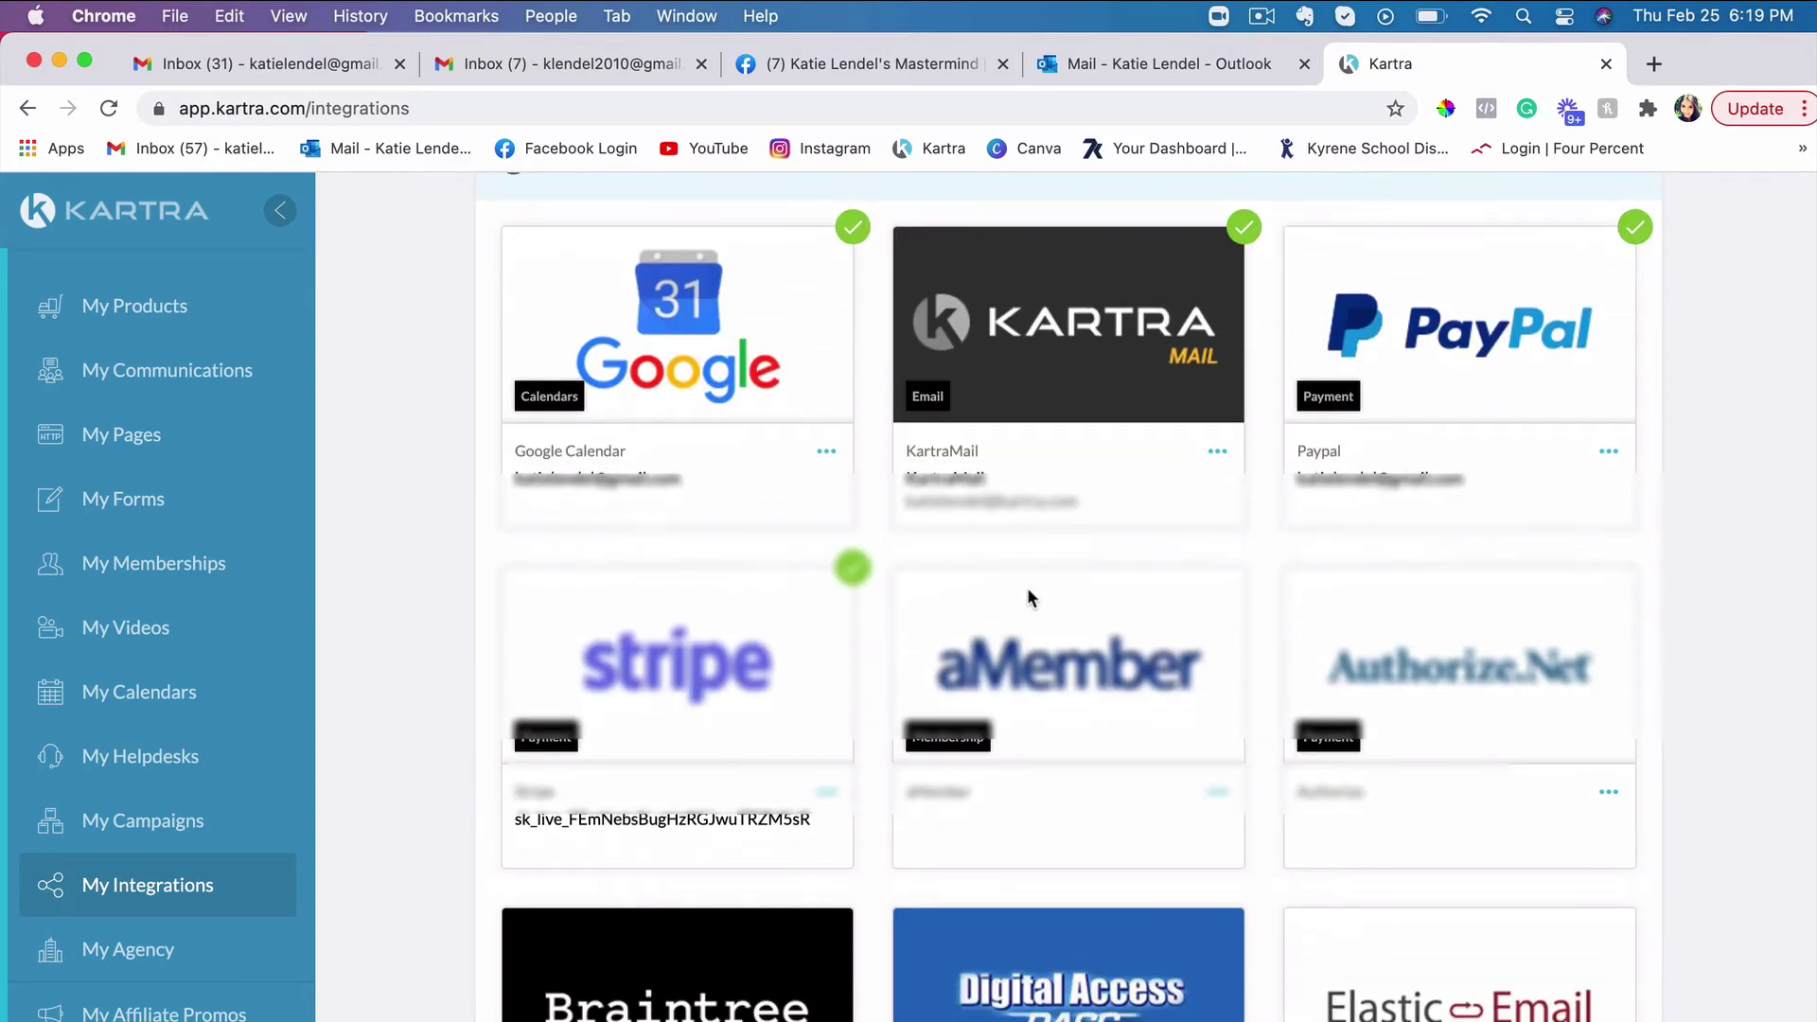
pyautogui.scroll(5, 1025, 587)
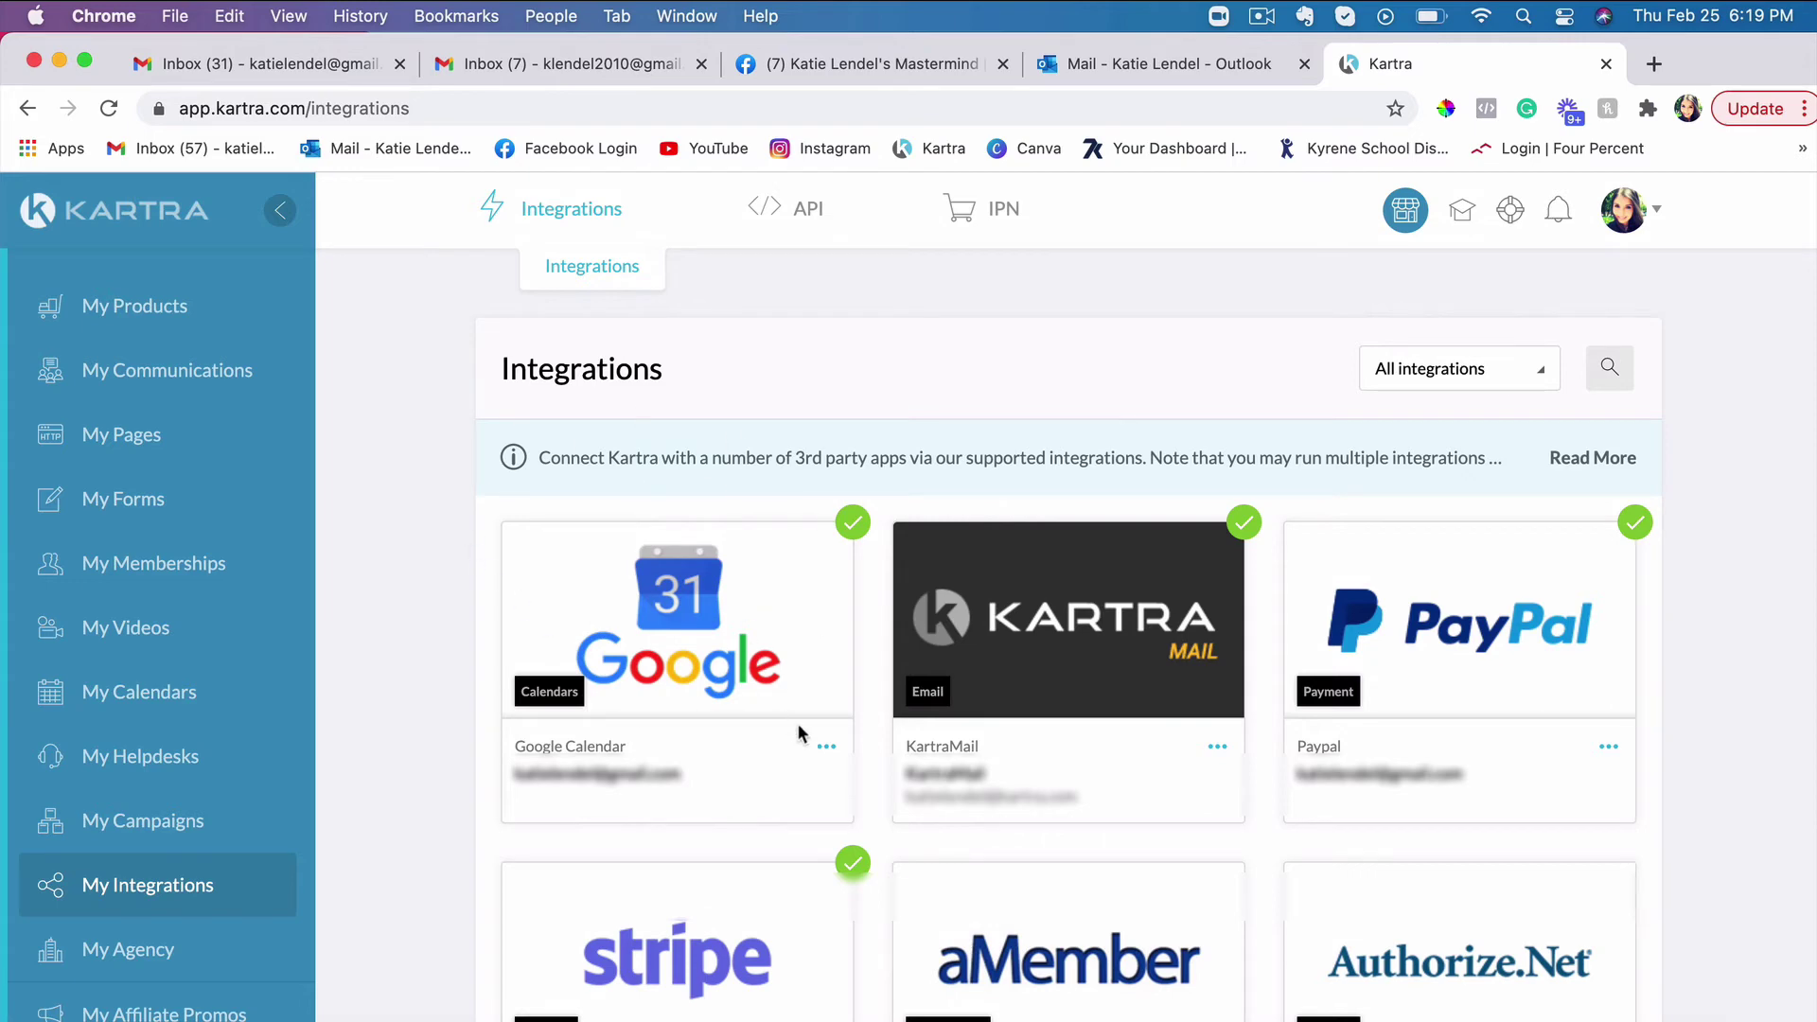
pyautogui.click(826, 748)
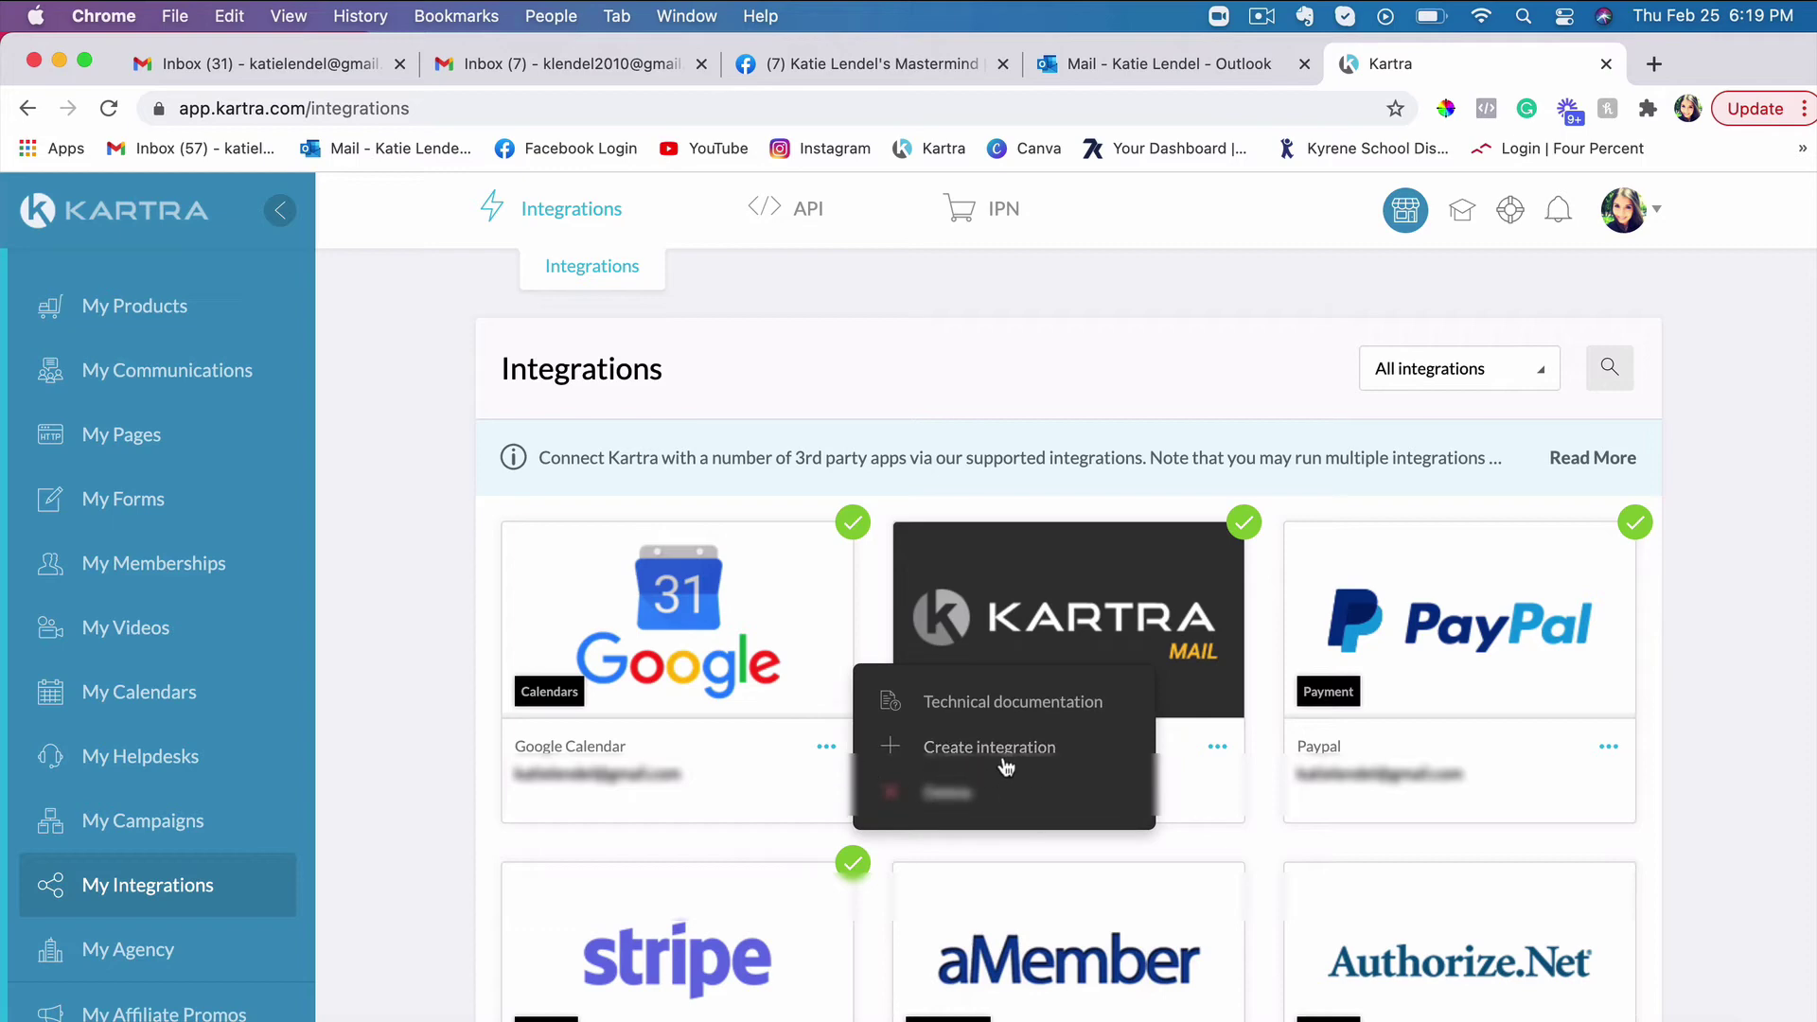
pyautogui.click(433, 589)
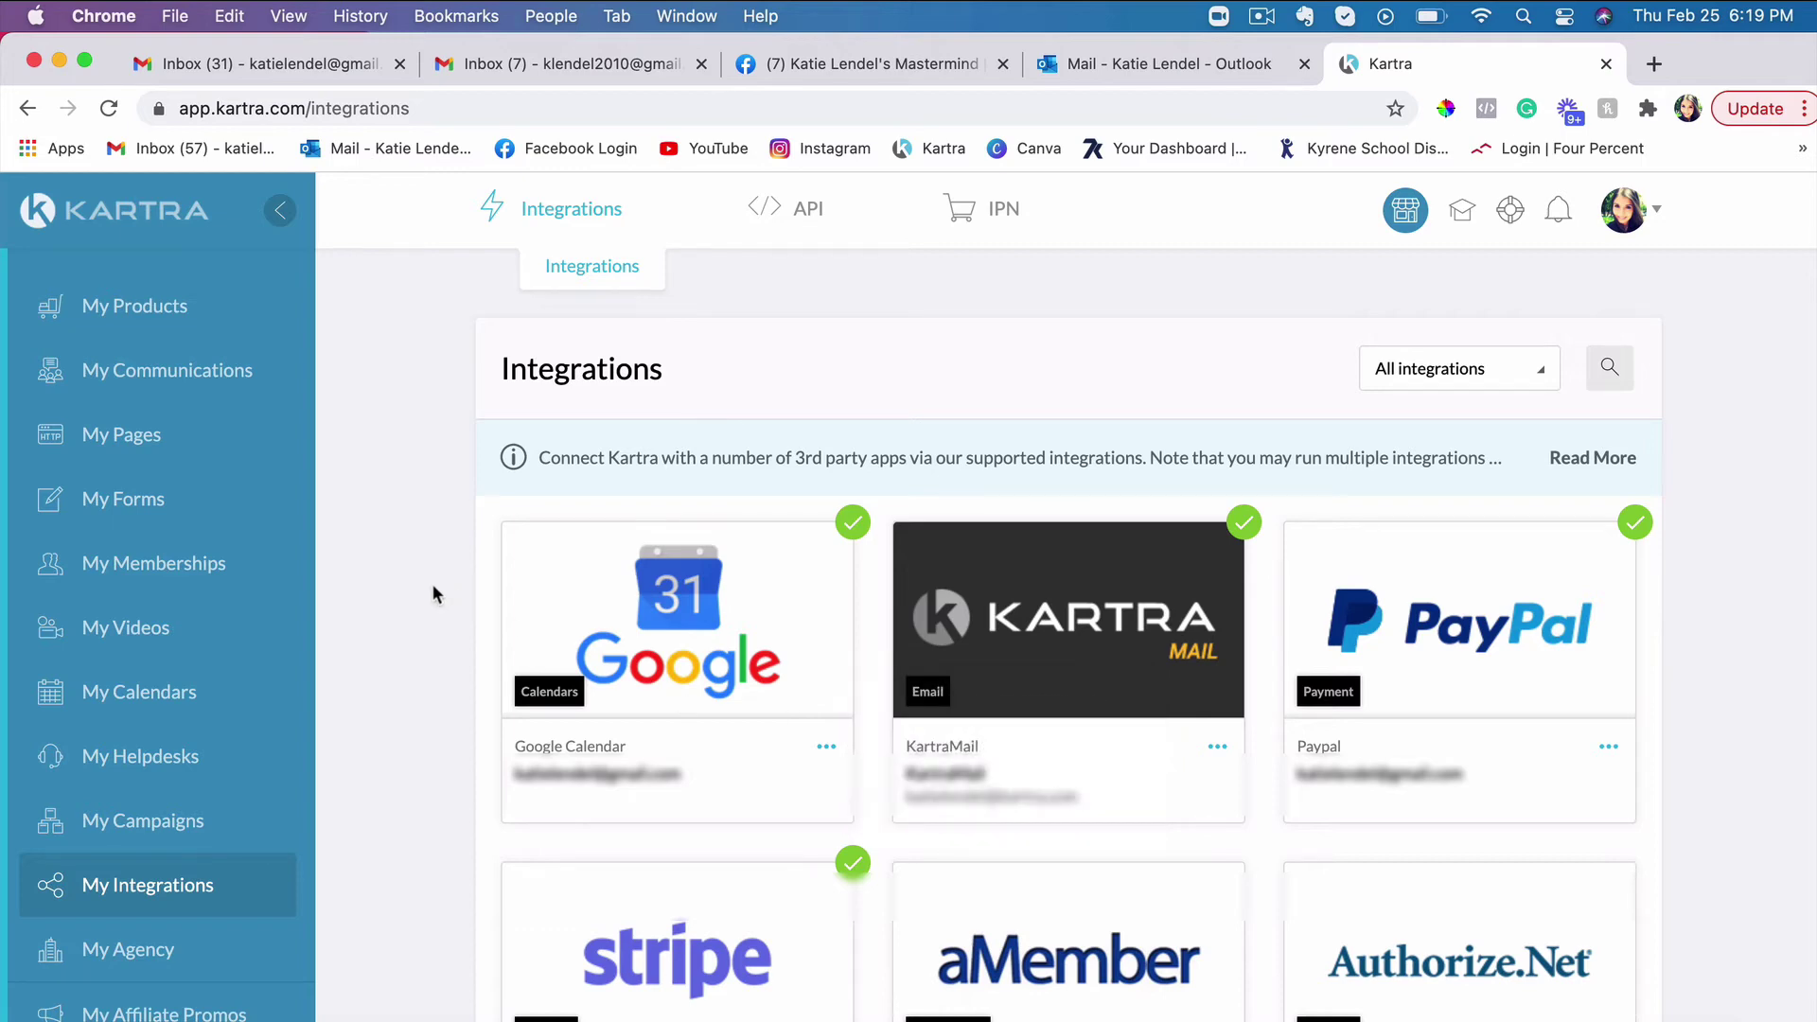
pyautogui.click(134, 709)
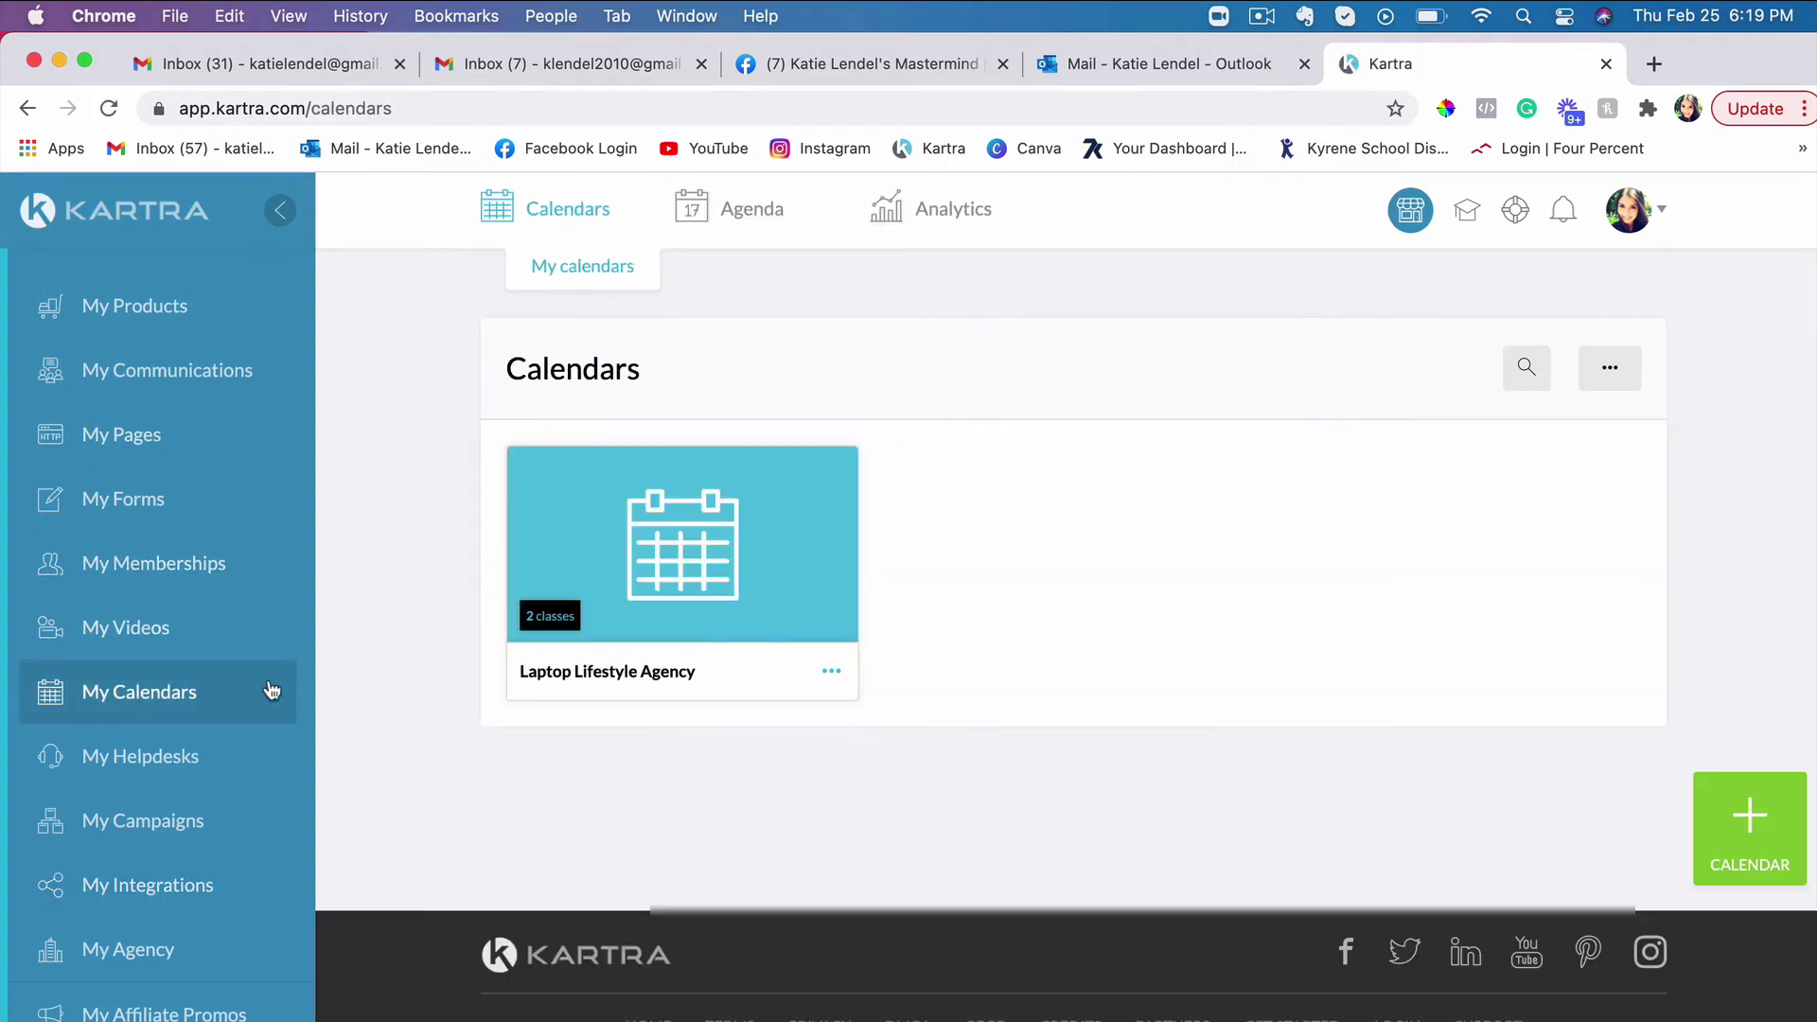
# - Reopen the Laptop Lifestyle Agency calendar's wizard and save its Basic info step
pyautogui.click(832, 676)
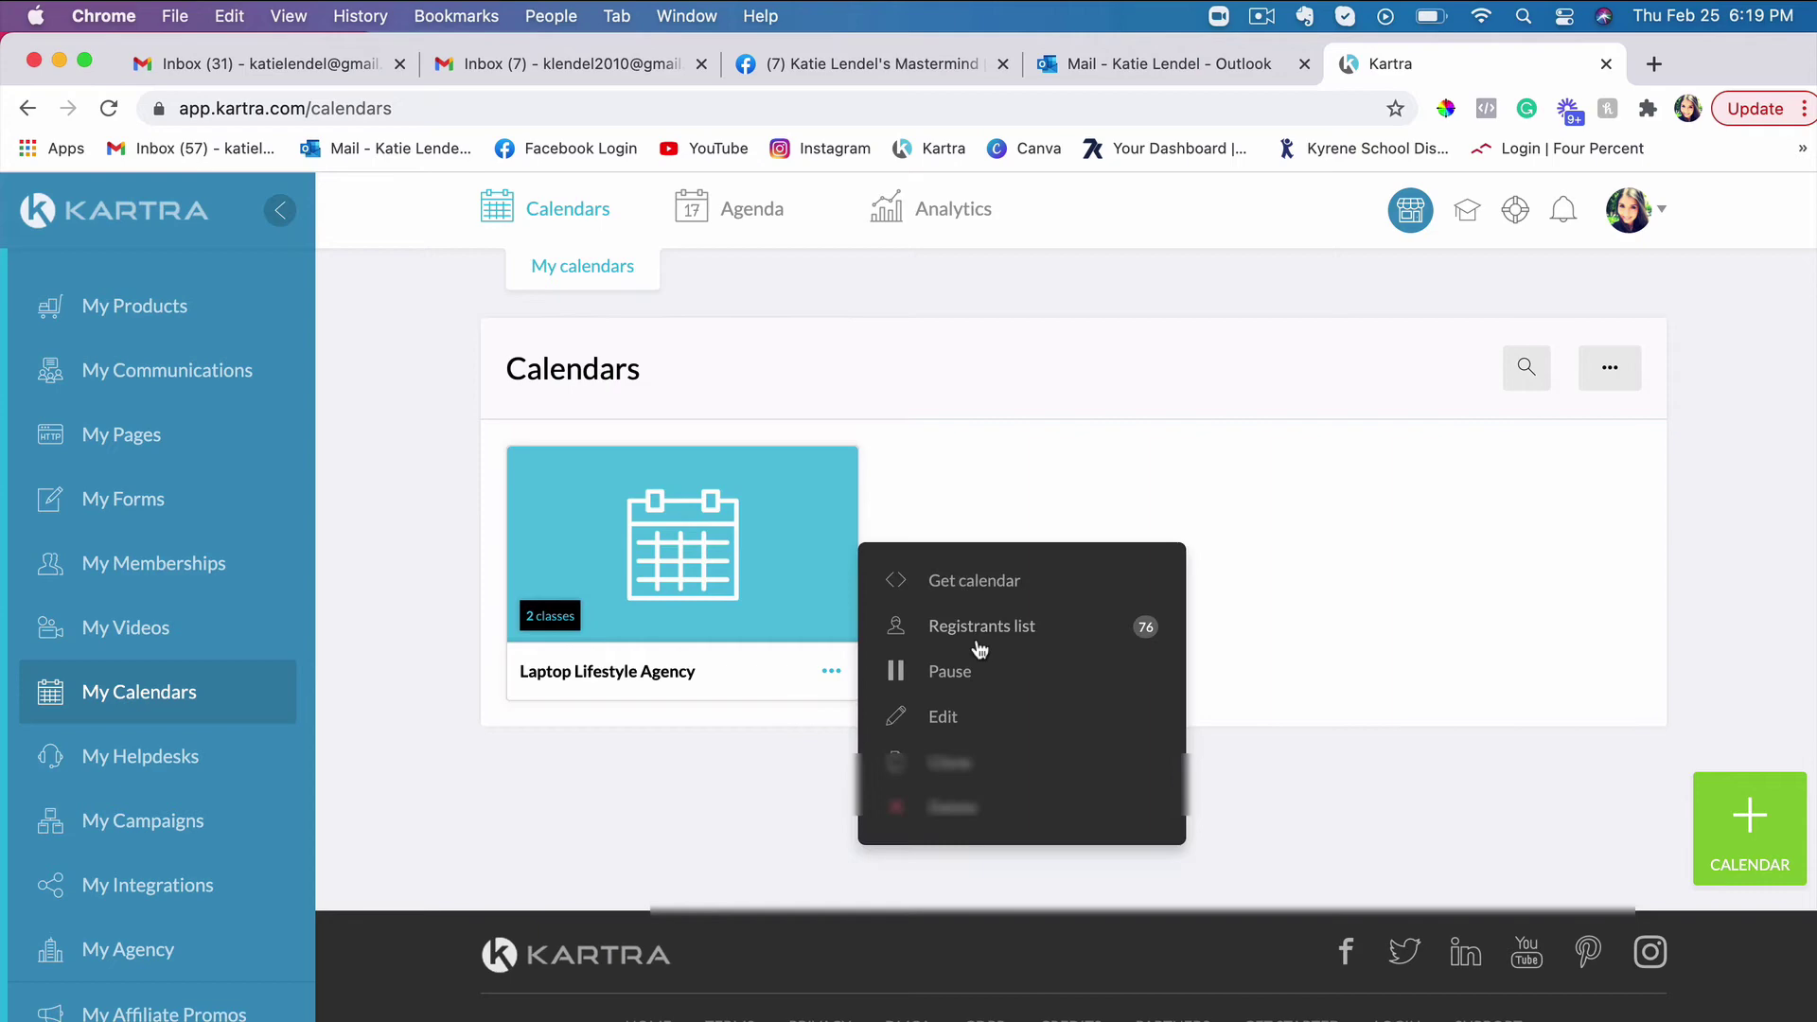
pyautogui.click(951, 723)
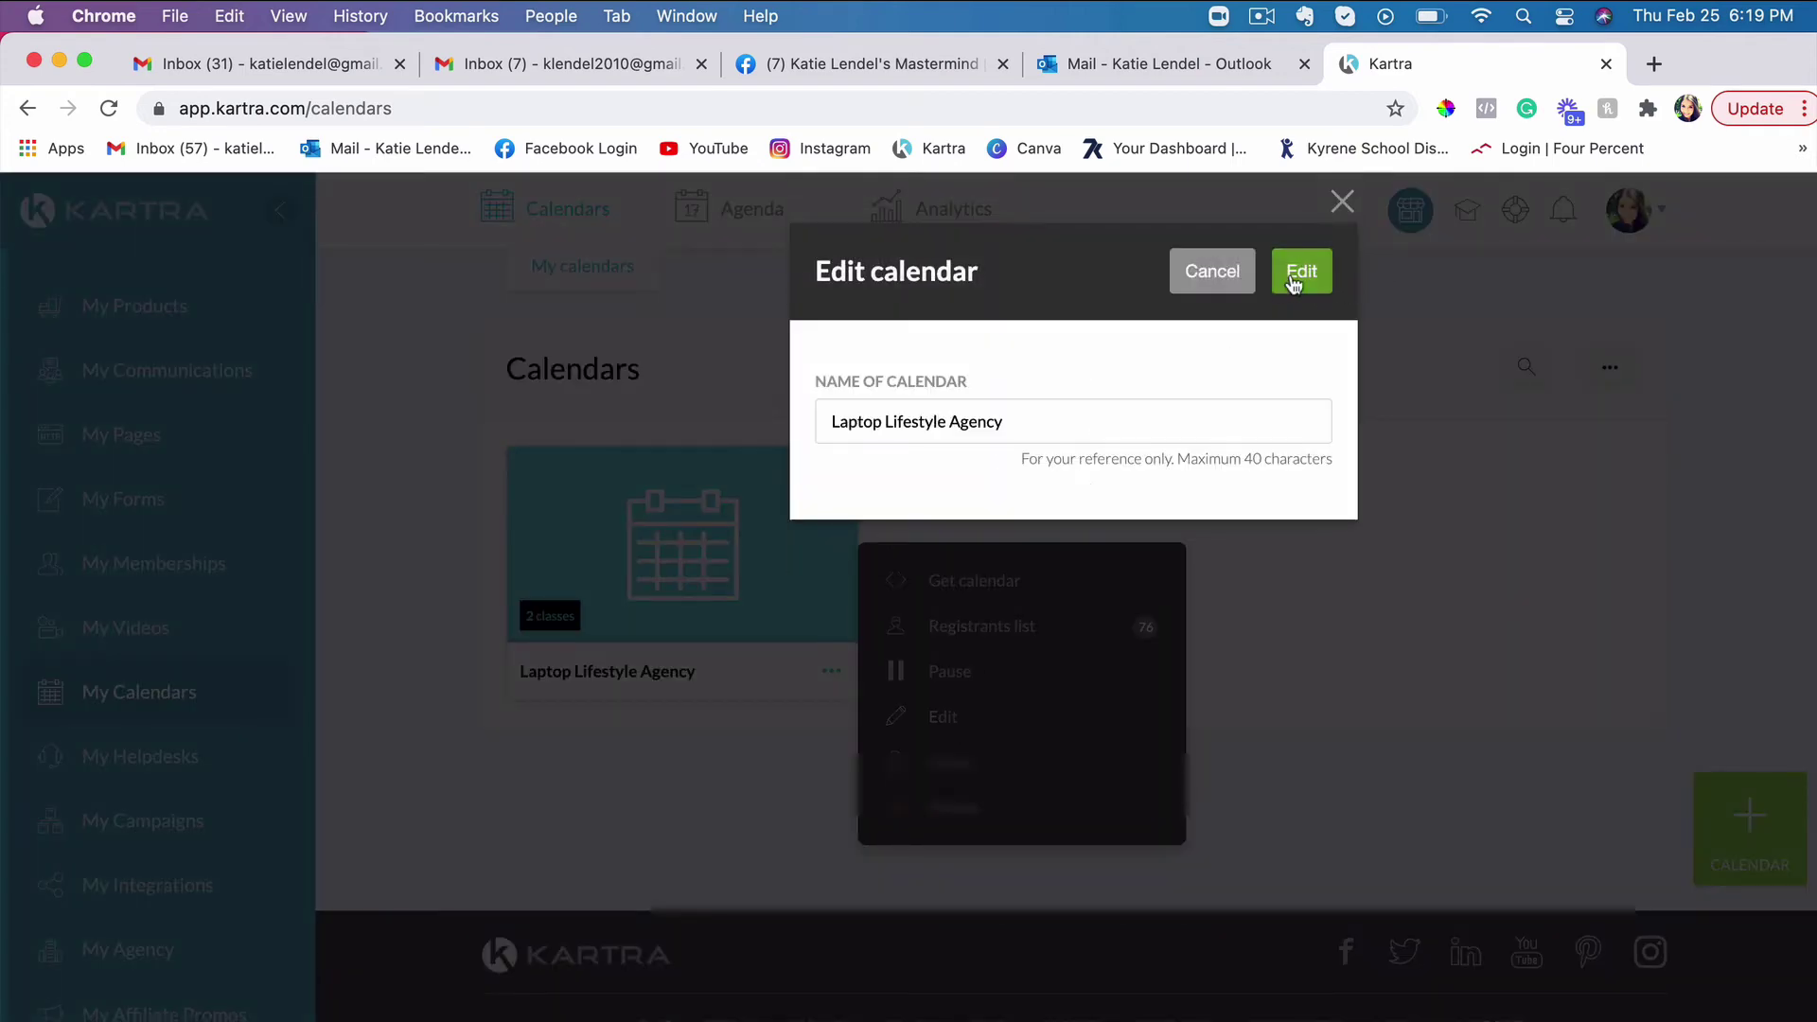
pyautogui.click(1301, 276)
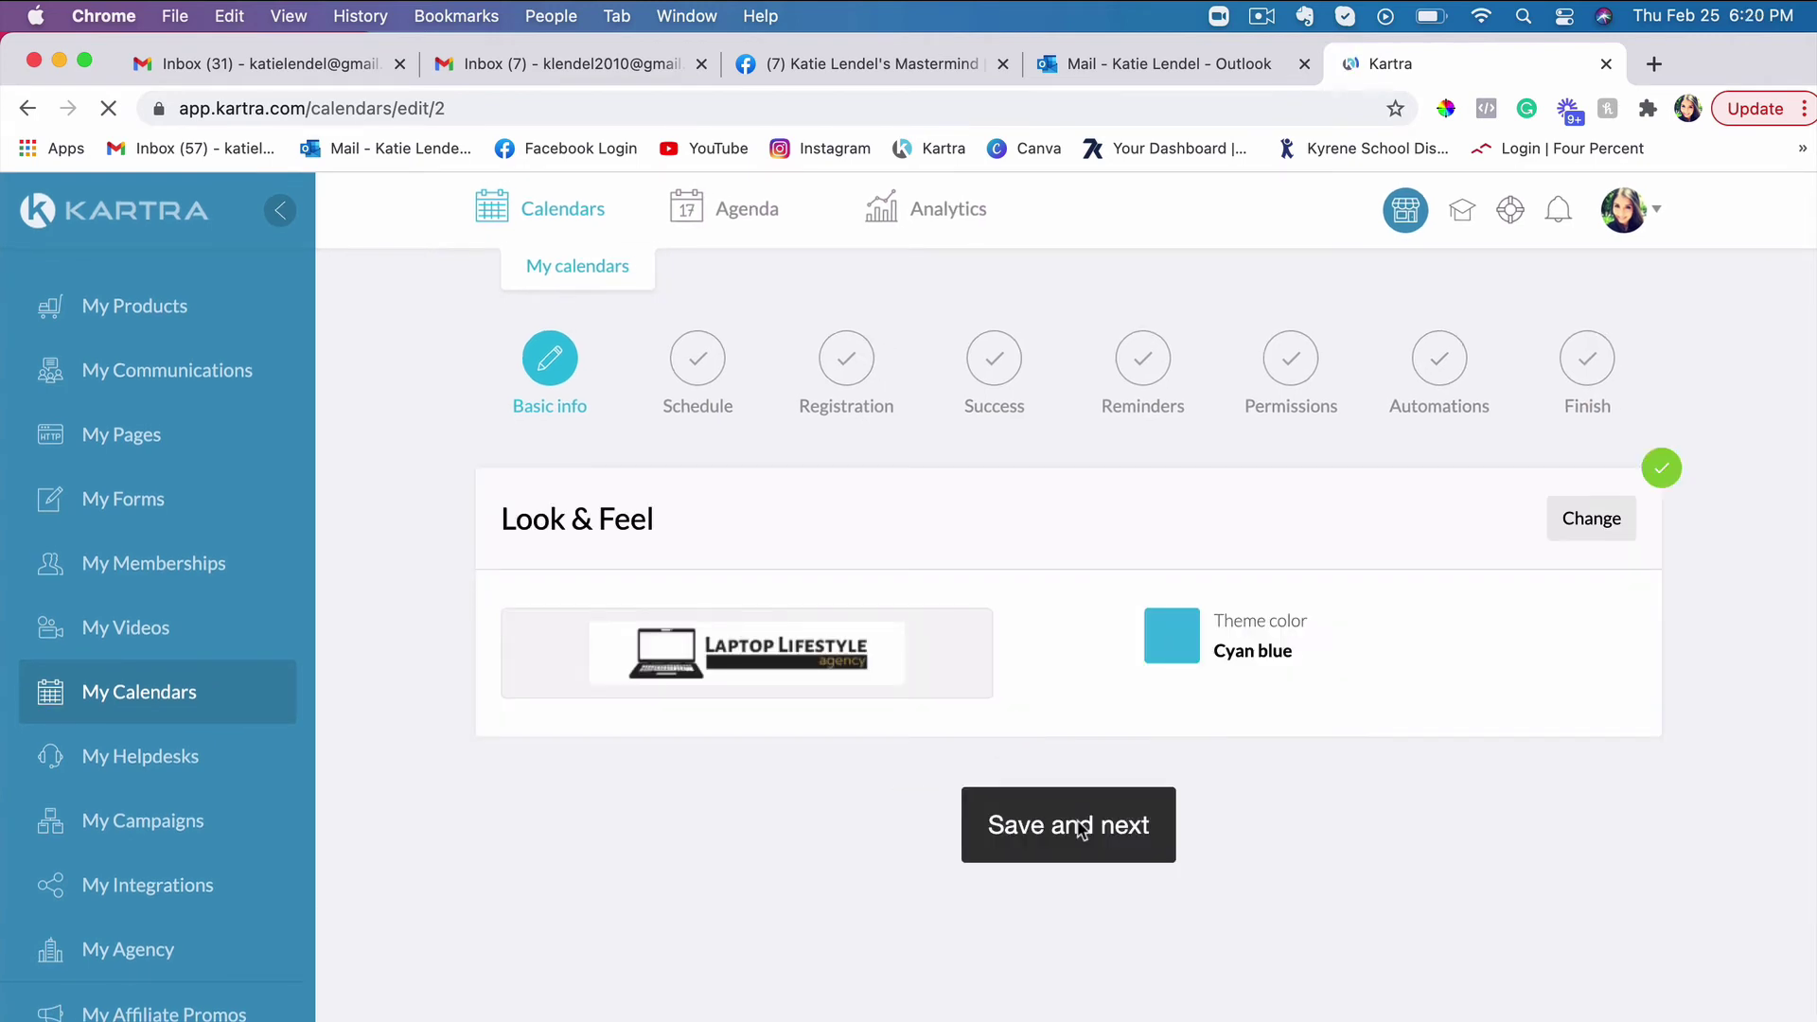
pyautogui.click(1078, 829)
# - Save Schedule, Registration, Success, Reminders and Permissions to reach the Automations step
pyautogui.scroll(-5, 1112, 805)
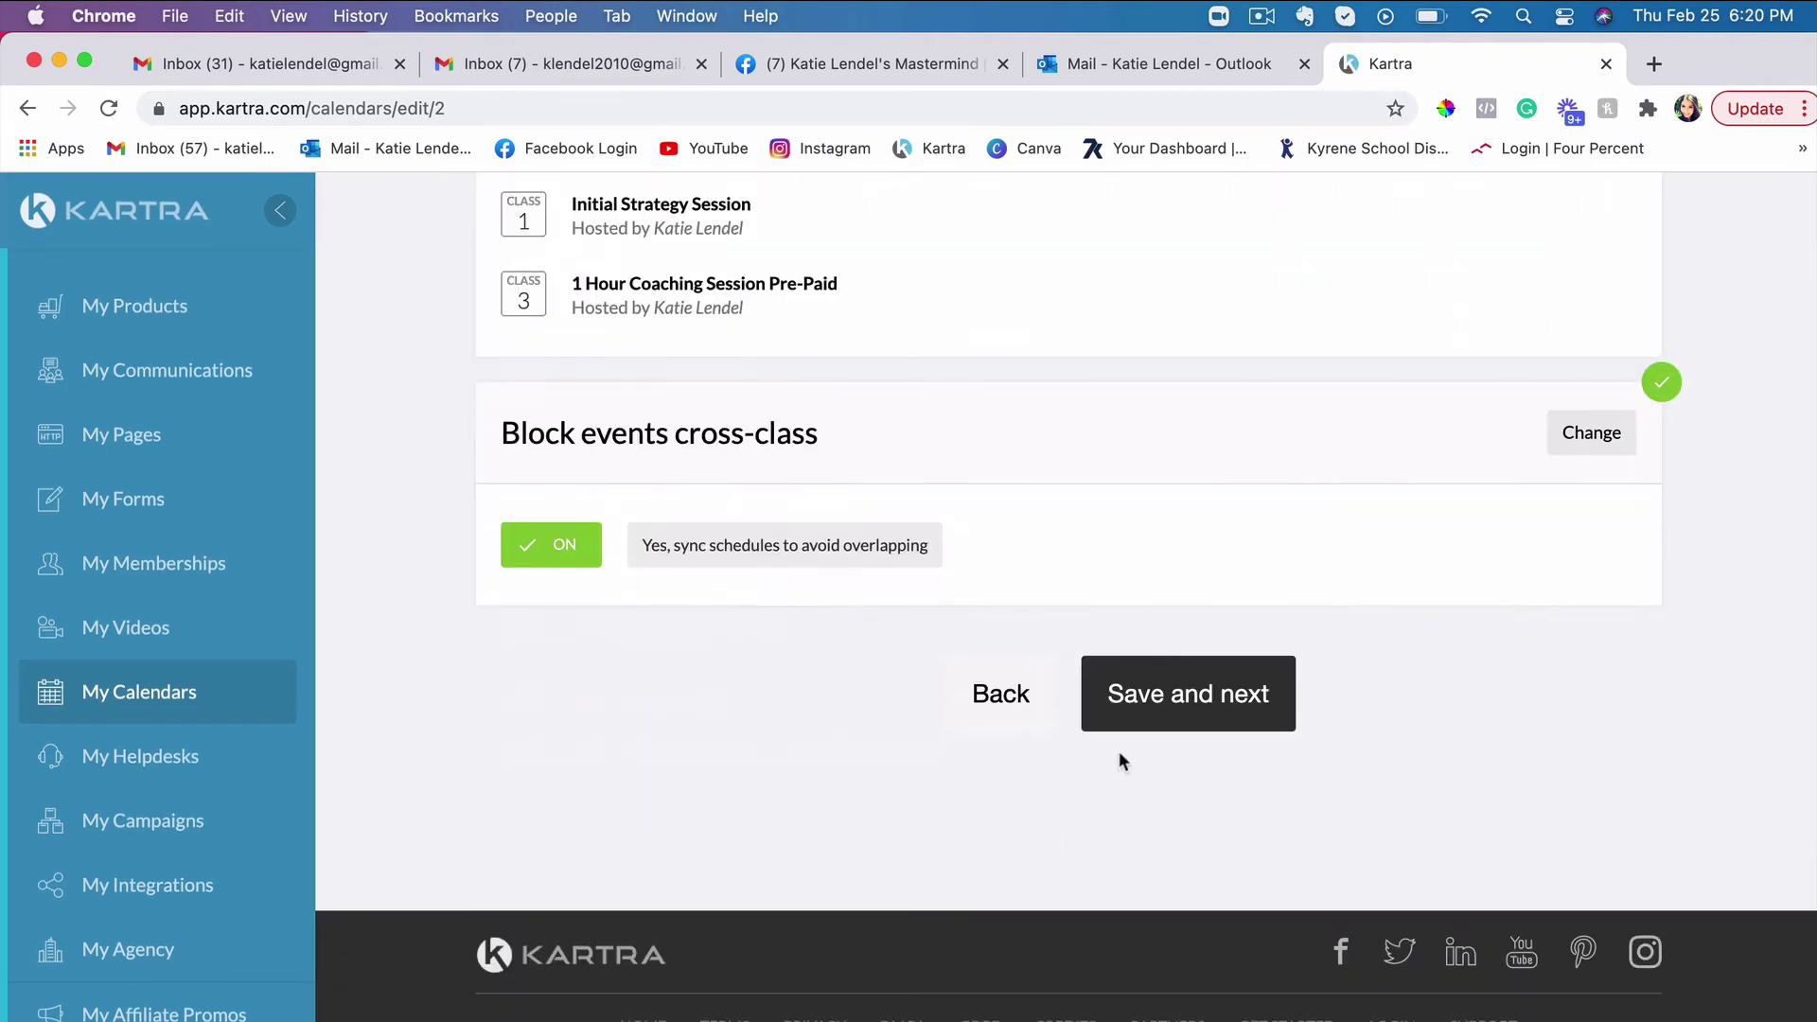
pyautogui.click(1197, 700)
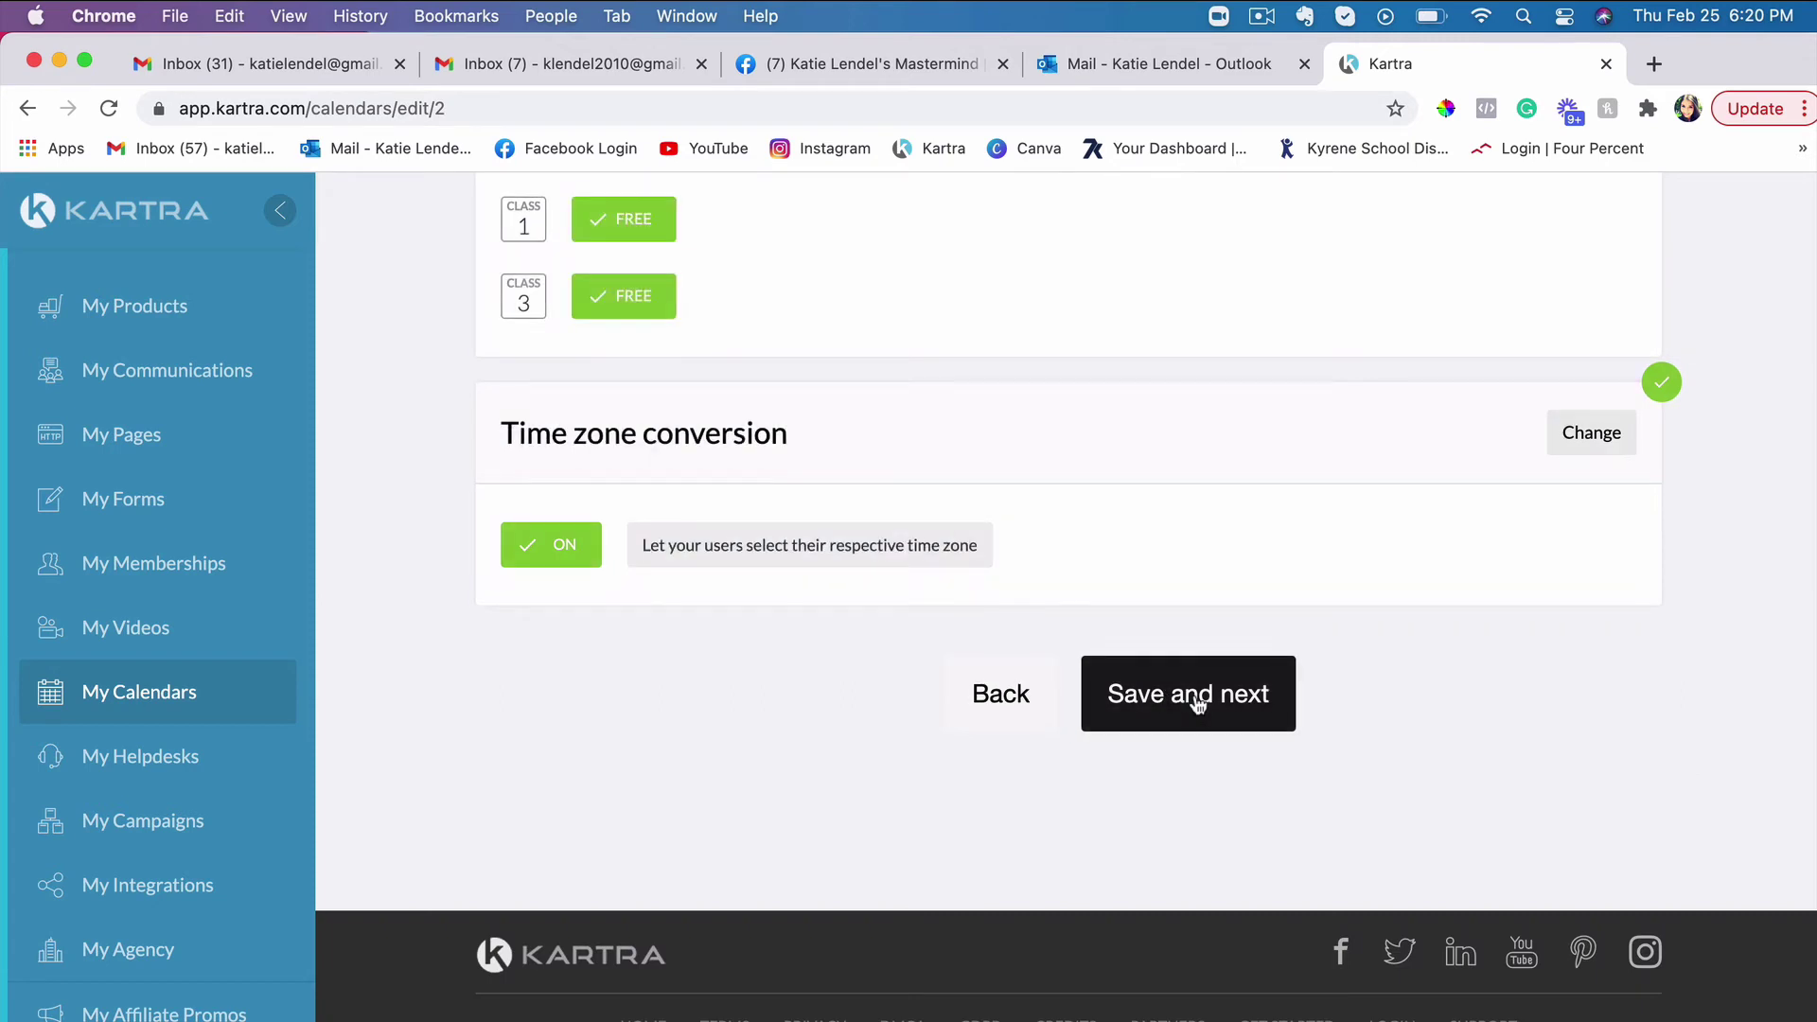
pyautogui.click(1259, 712)
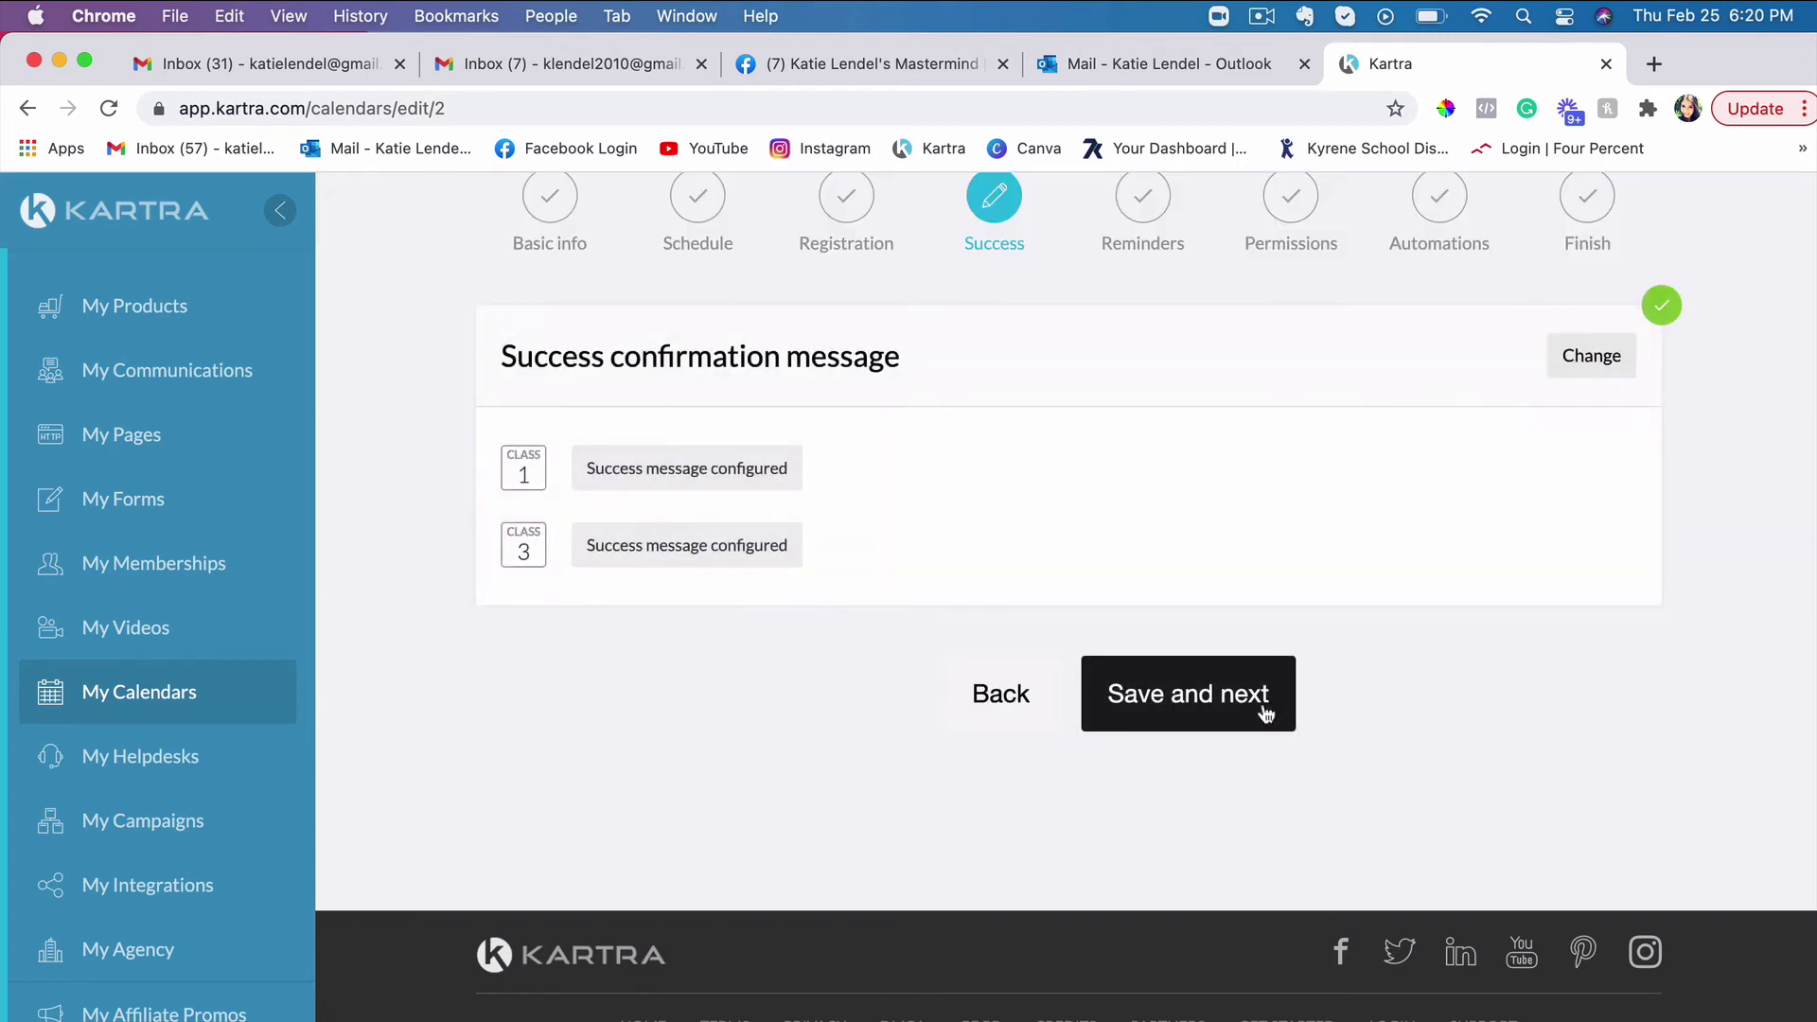
pyautogui.click(1259, 711)
pyautogui.scroll(-5, 1229, 710)
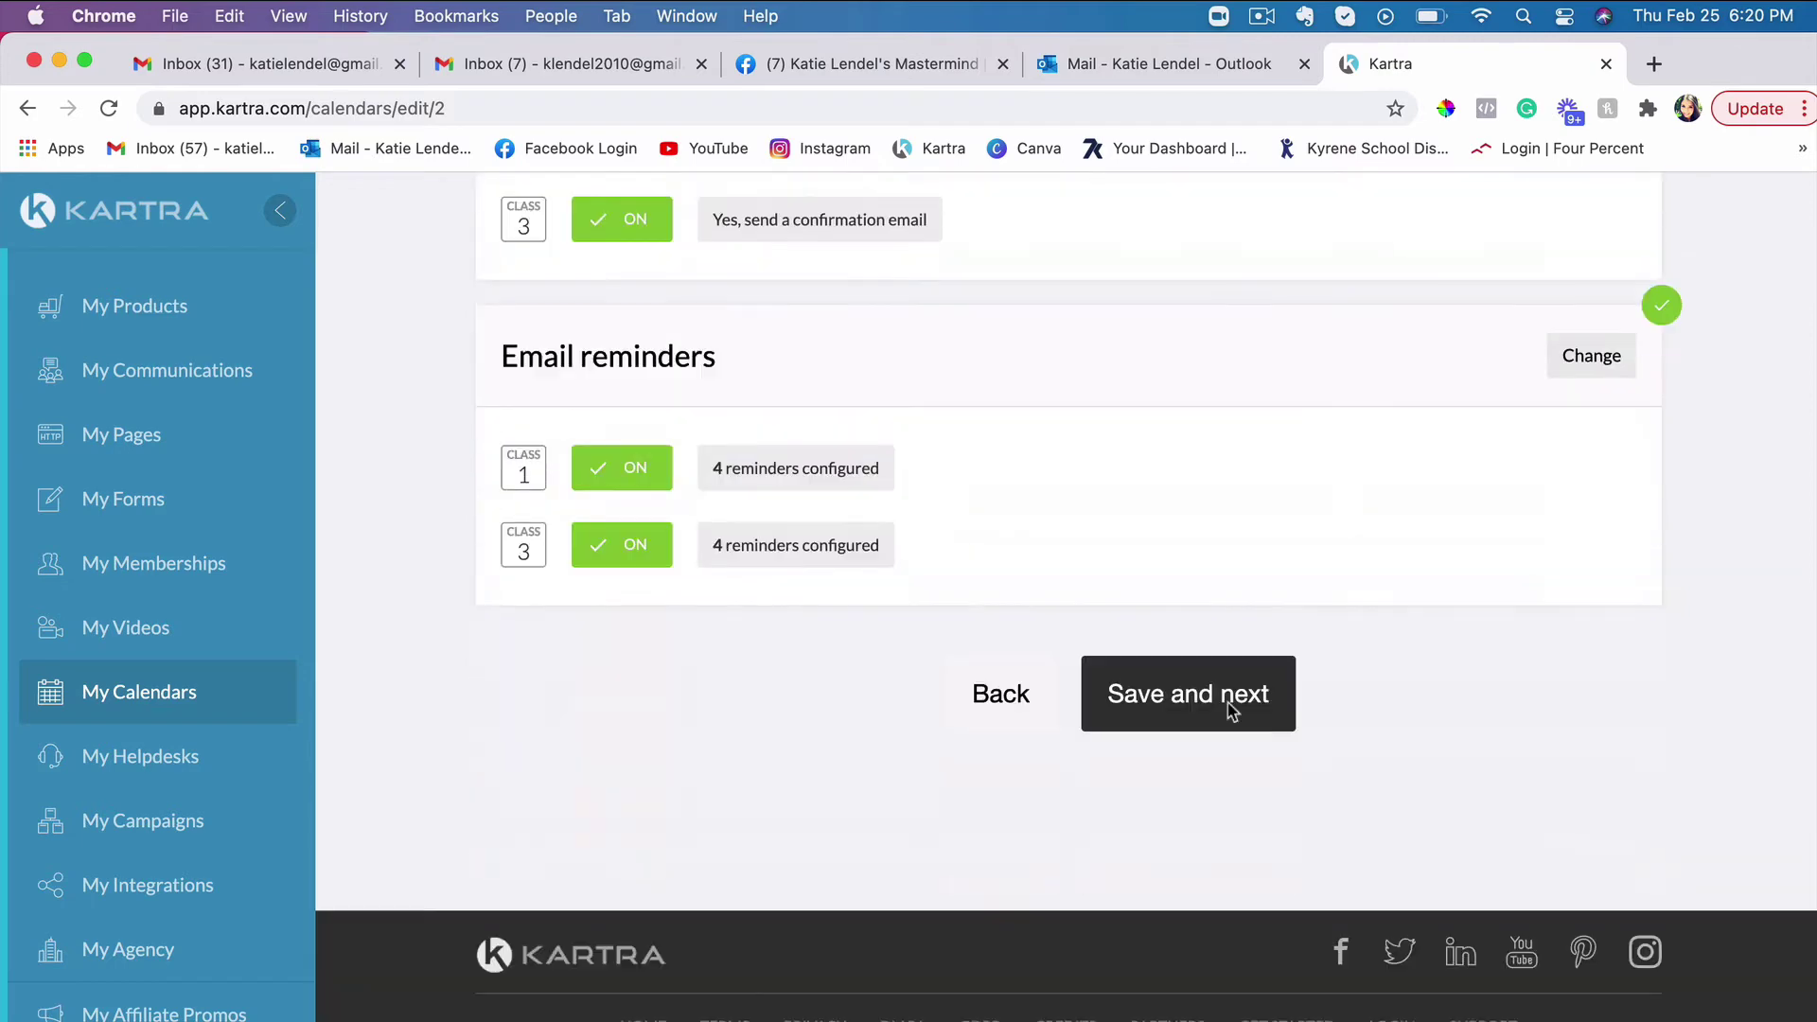
pyautogui.click(1259, 702)
pyautogui.click(1256, 695)
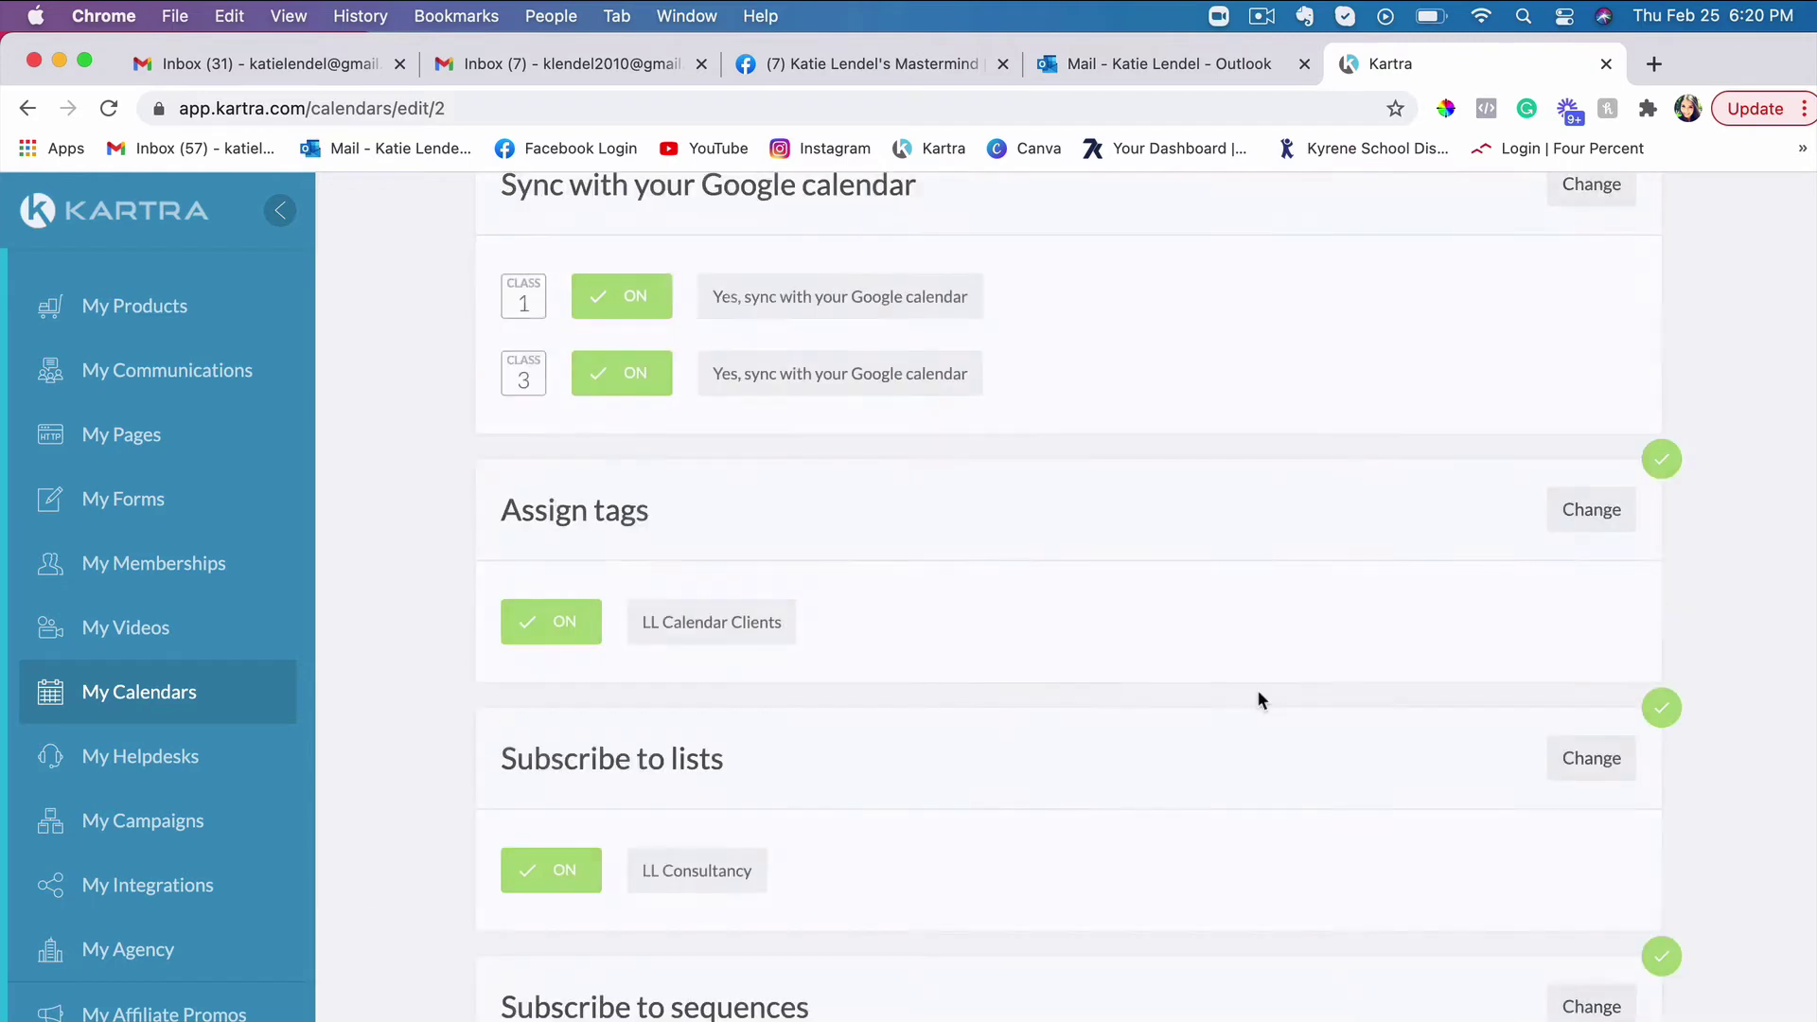
pyautogui.scroll(5, 1256, 689)
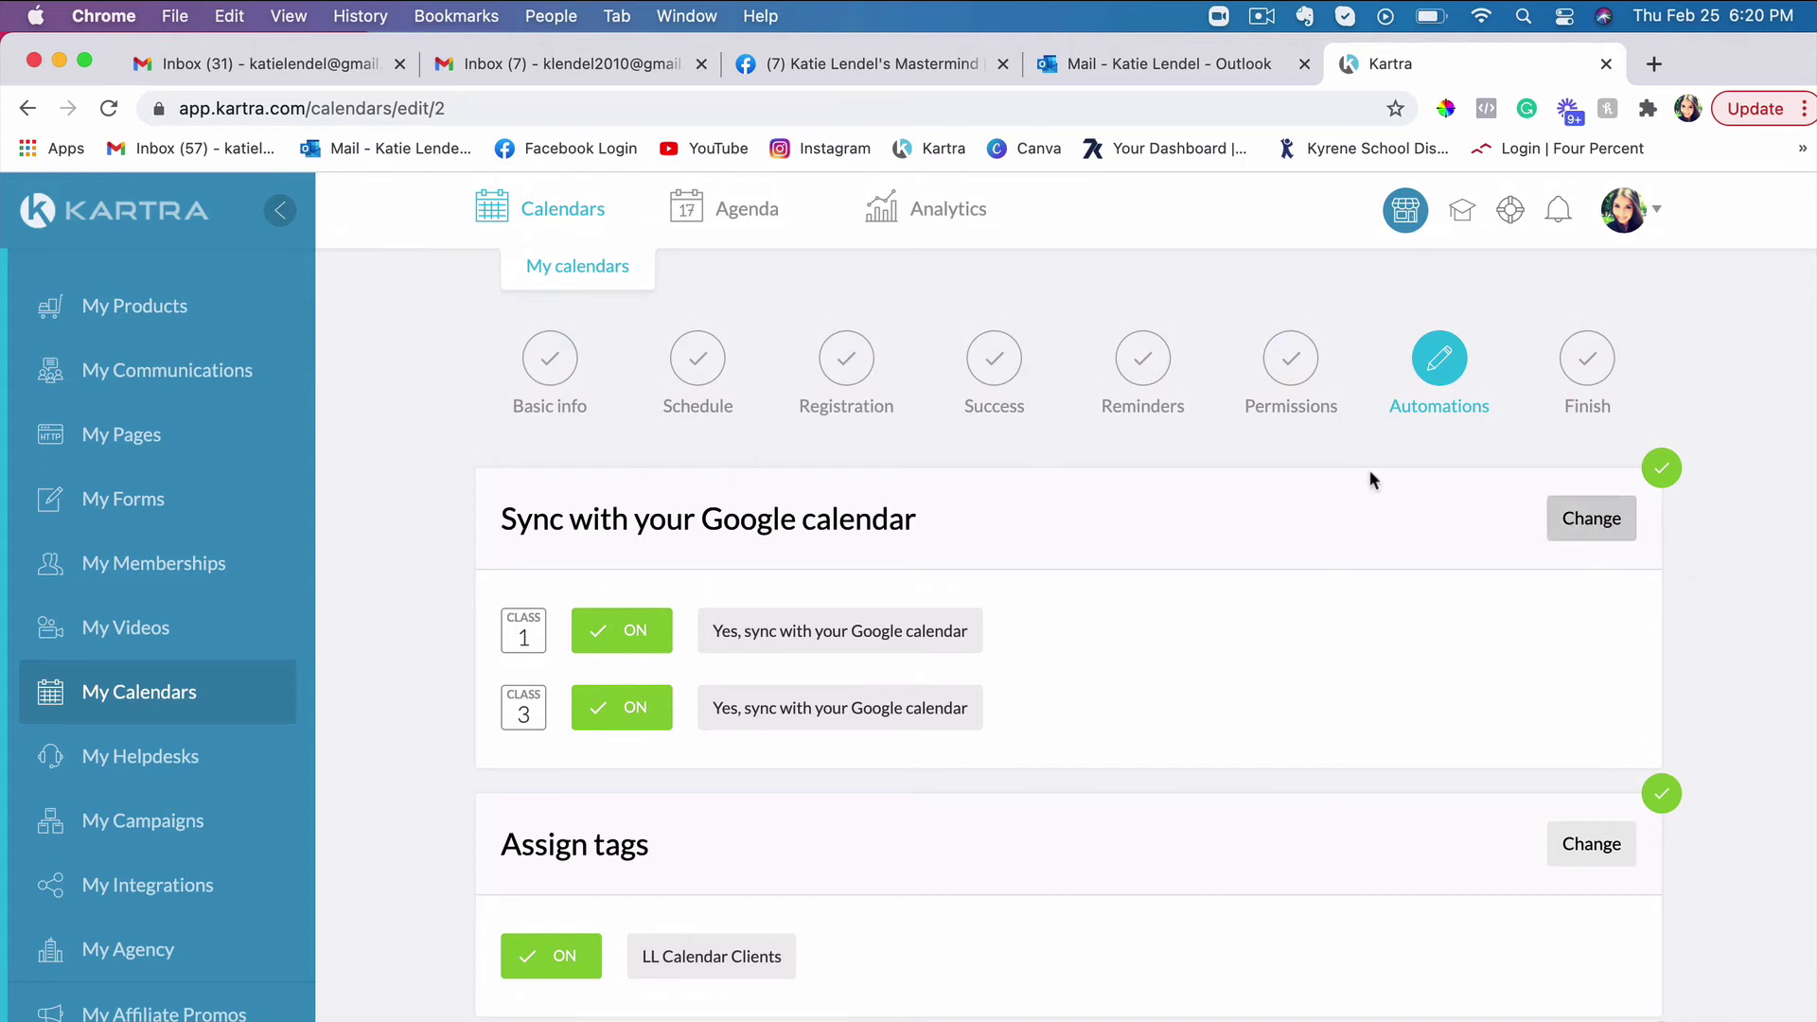
# - Keep both classes on 'Yes, sync with your Google calendar' and save the setting
pyautogui.click(1599, 520)
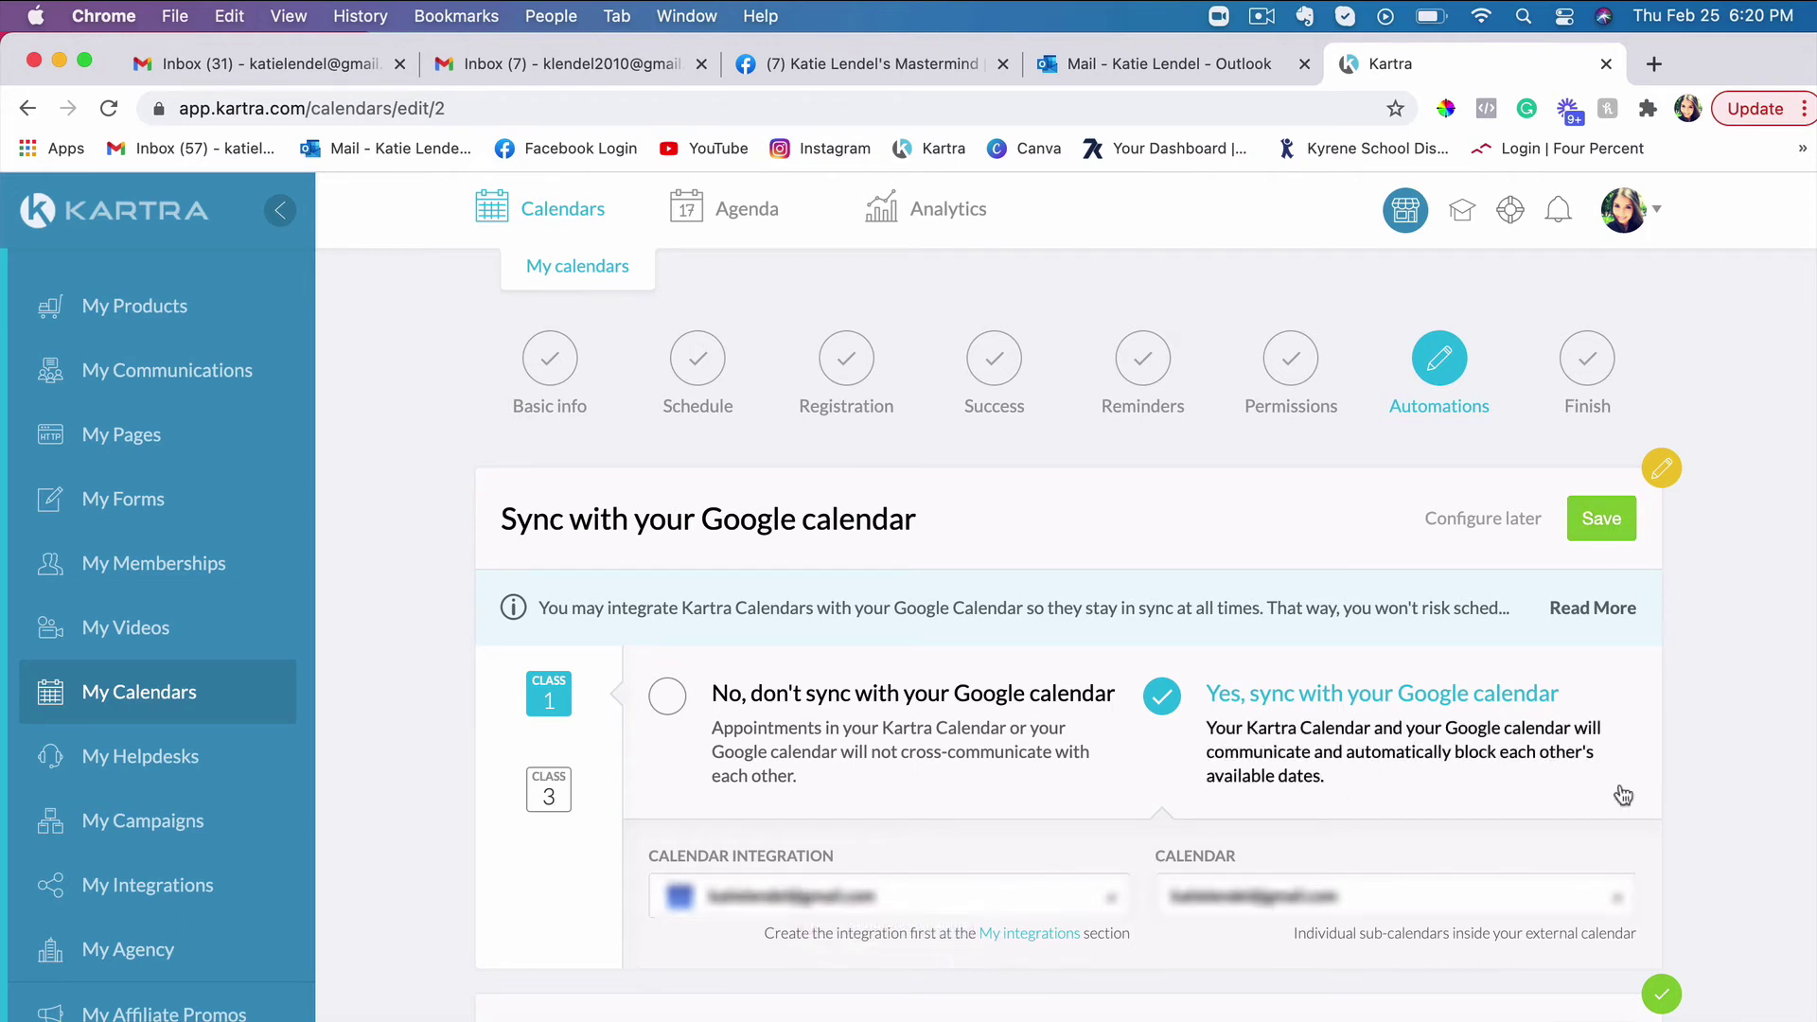
pyautogui.scroll(-1, 1623, 794)
pyautogui.scroll(1, 1614, 568)
pyautogui.click(1615, 516)
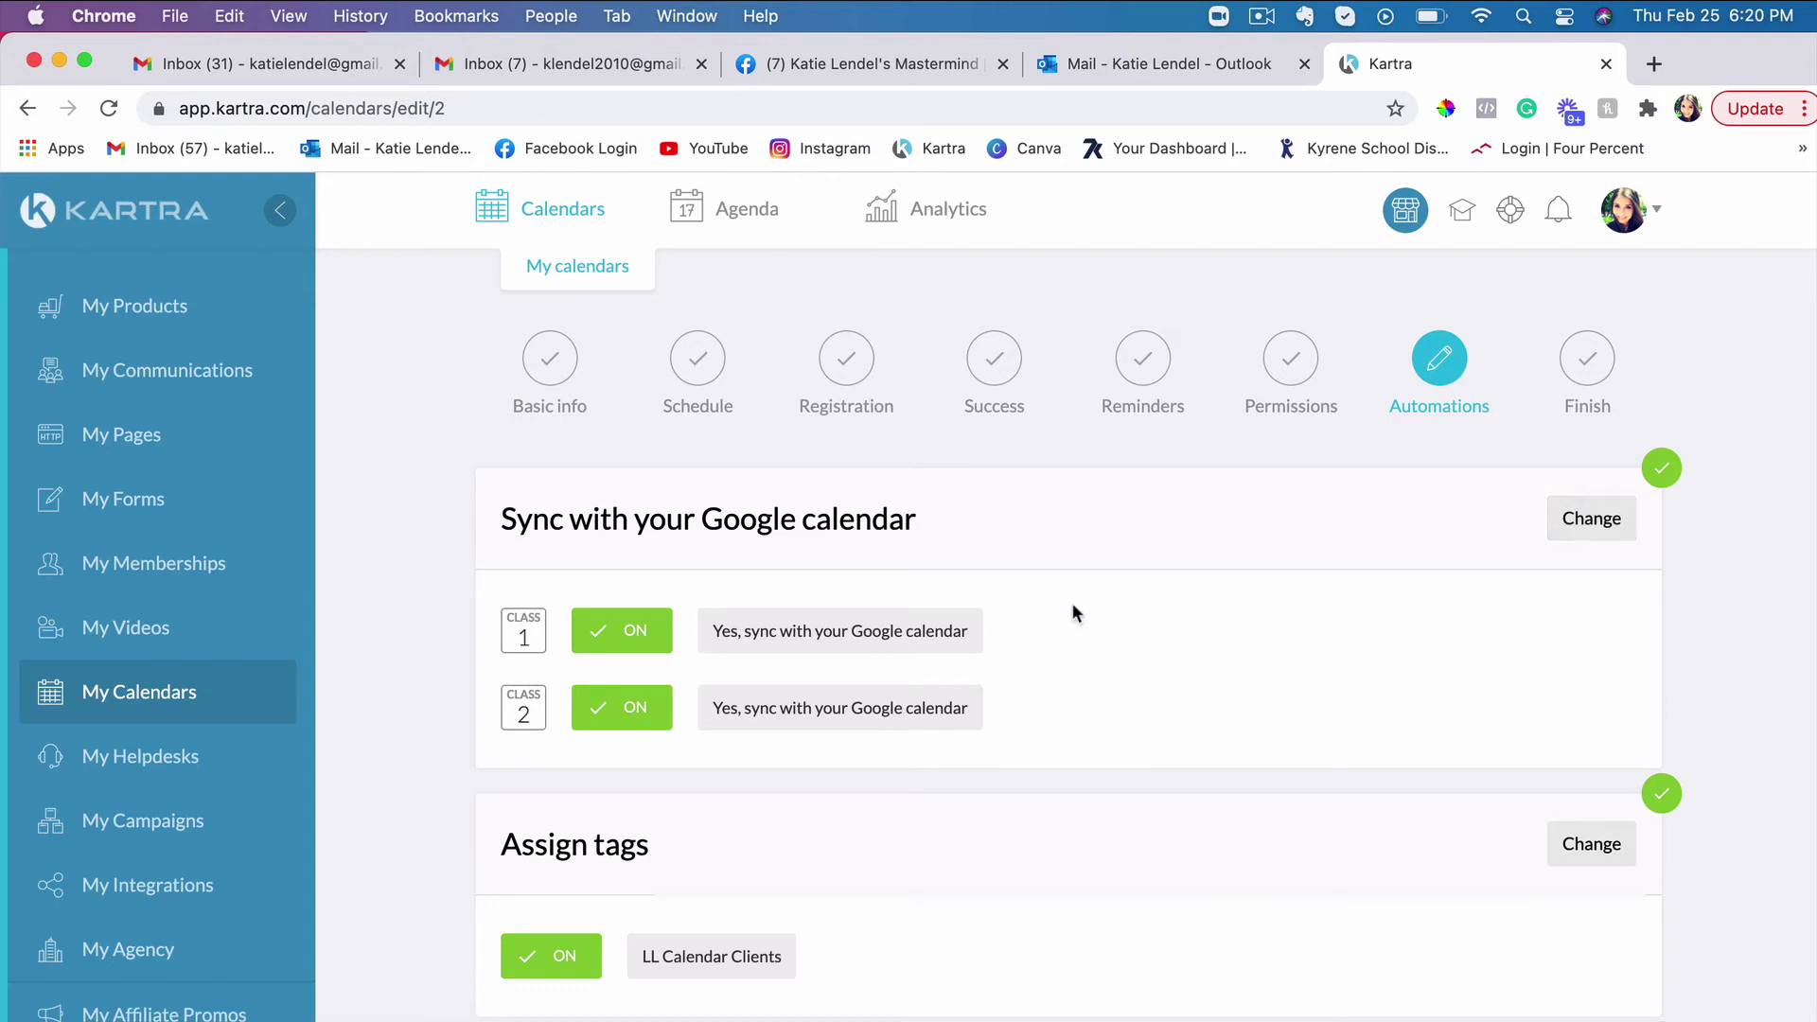
pyautogui.scroll(-2, 922, 584)
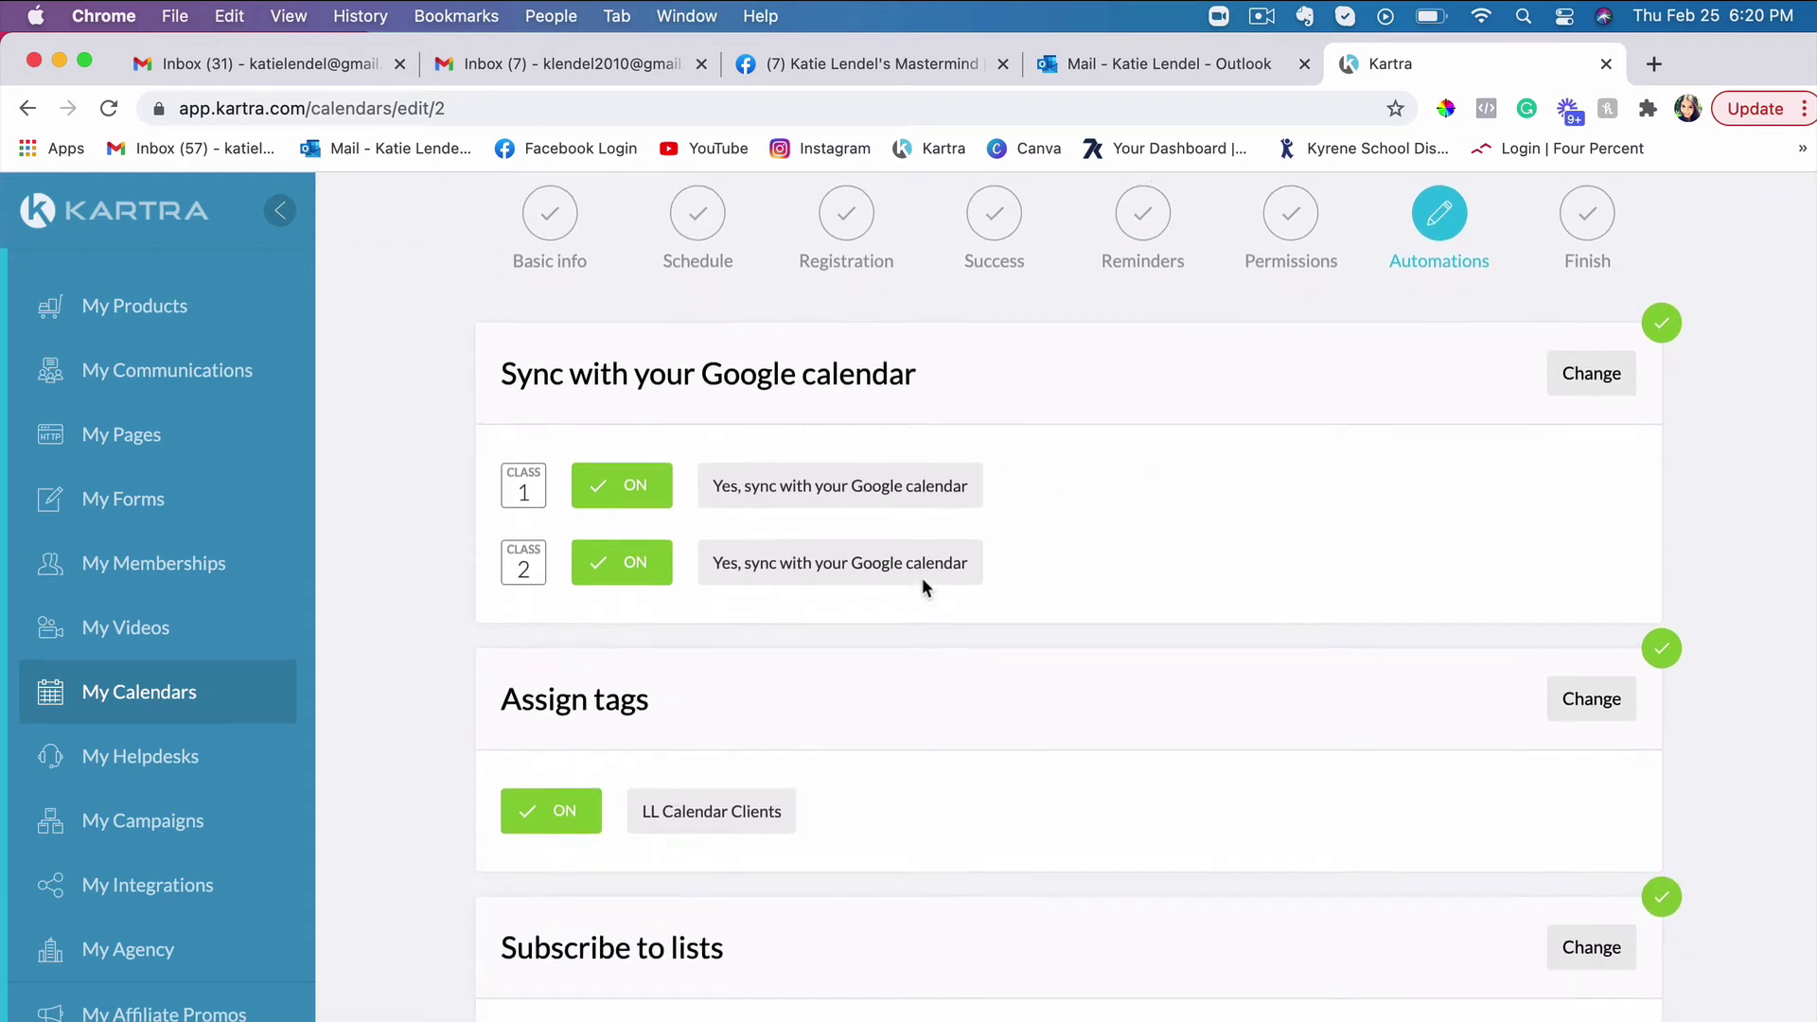
pyautogui.scroll(2, 924, 586)
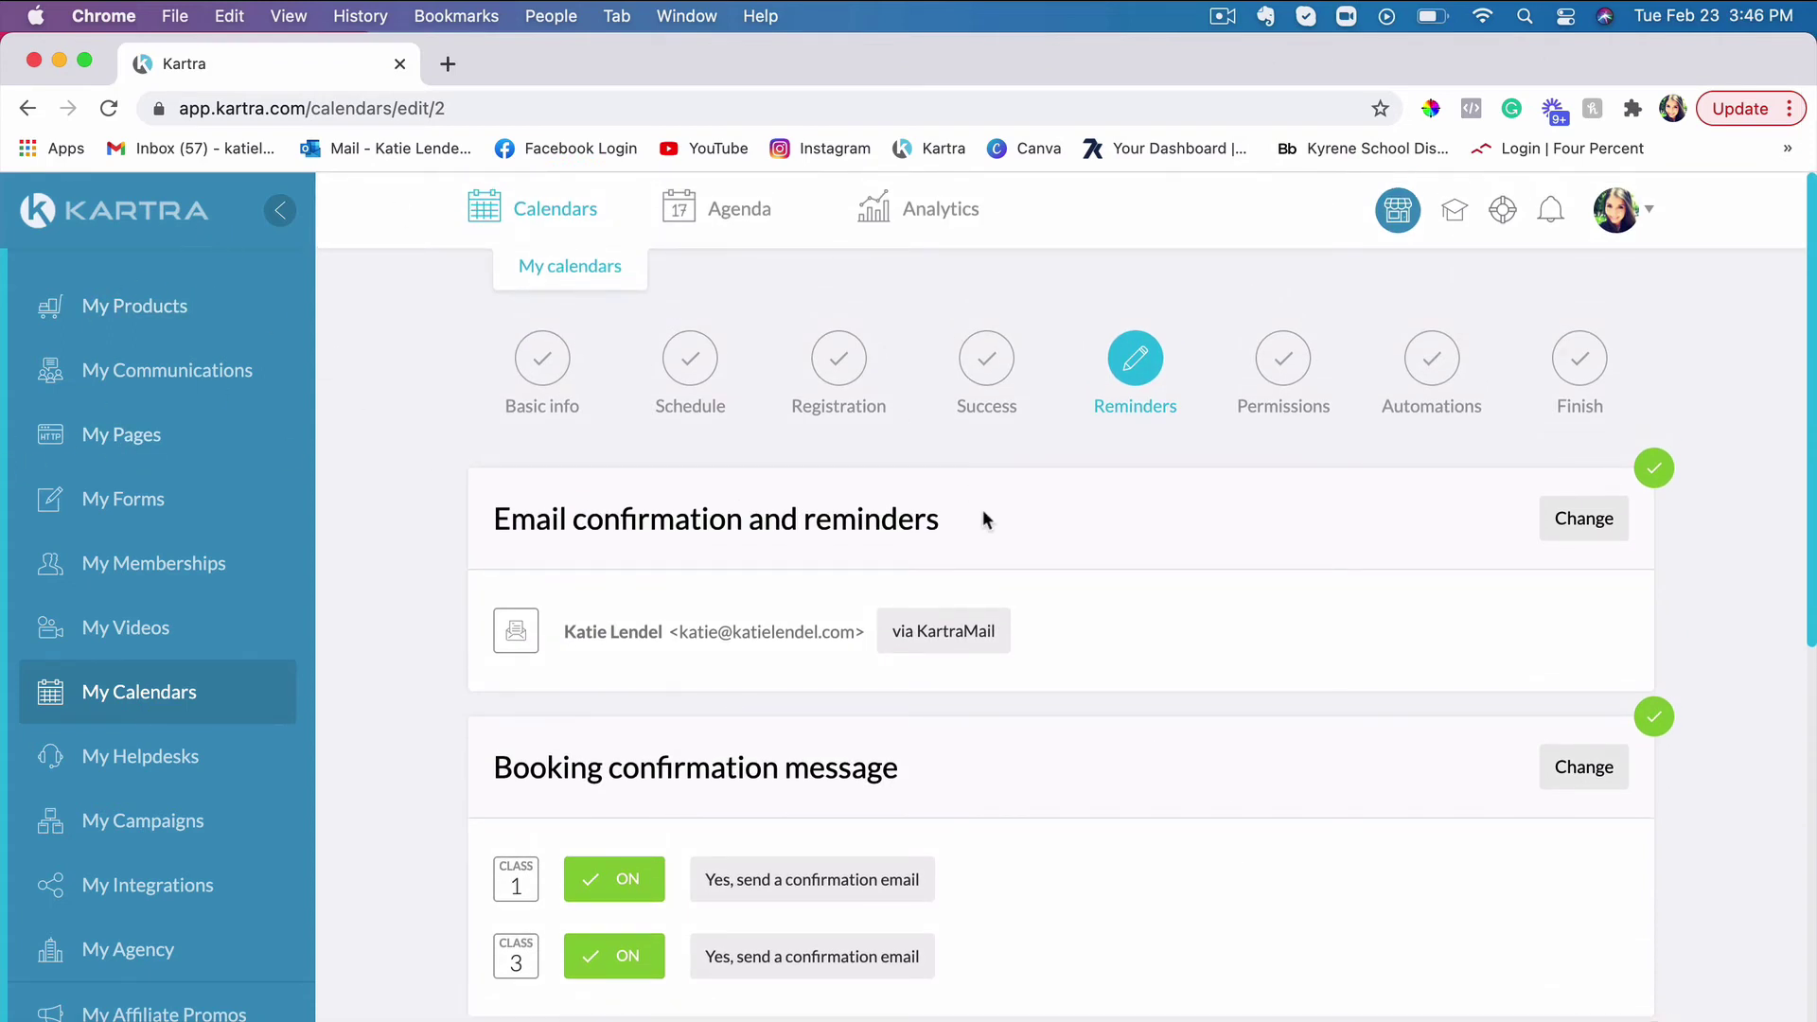
pyautogui.scroll(-2, 984, 519)
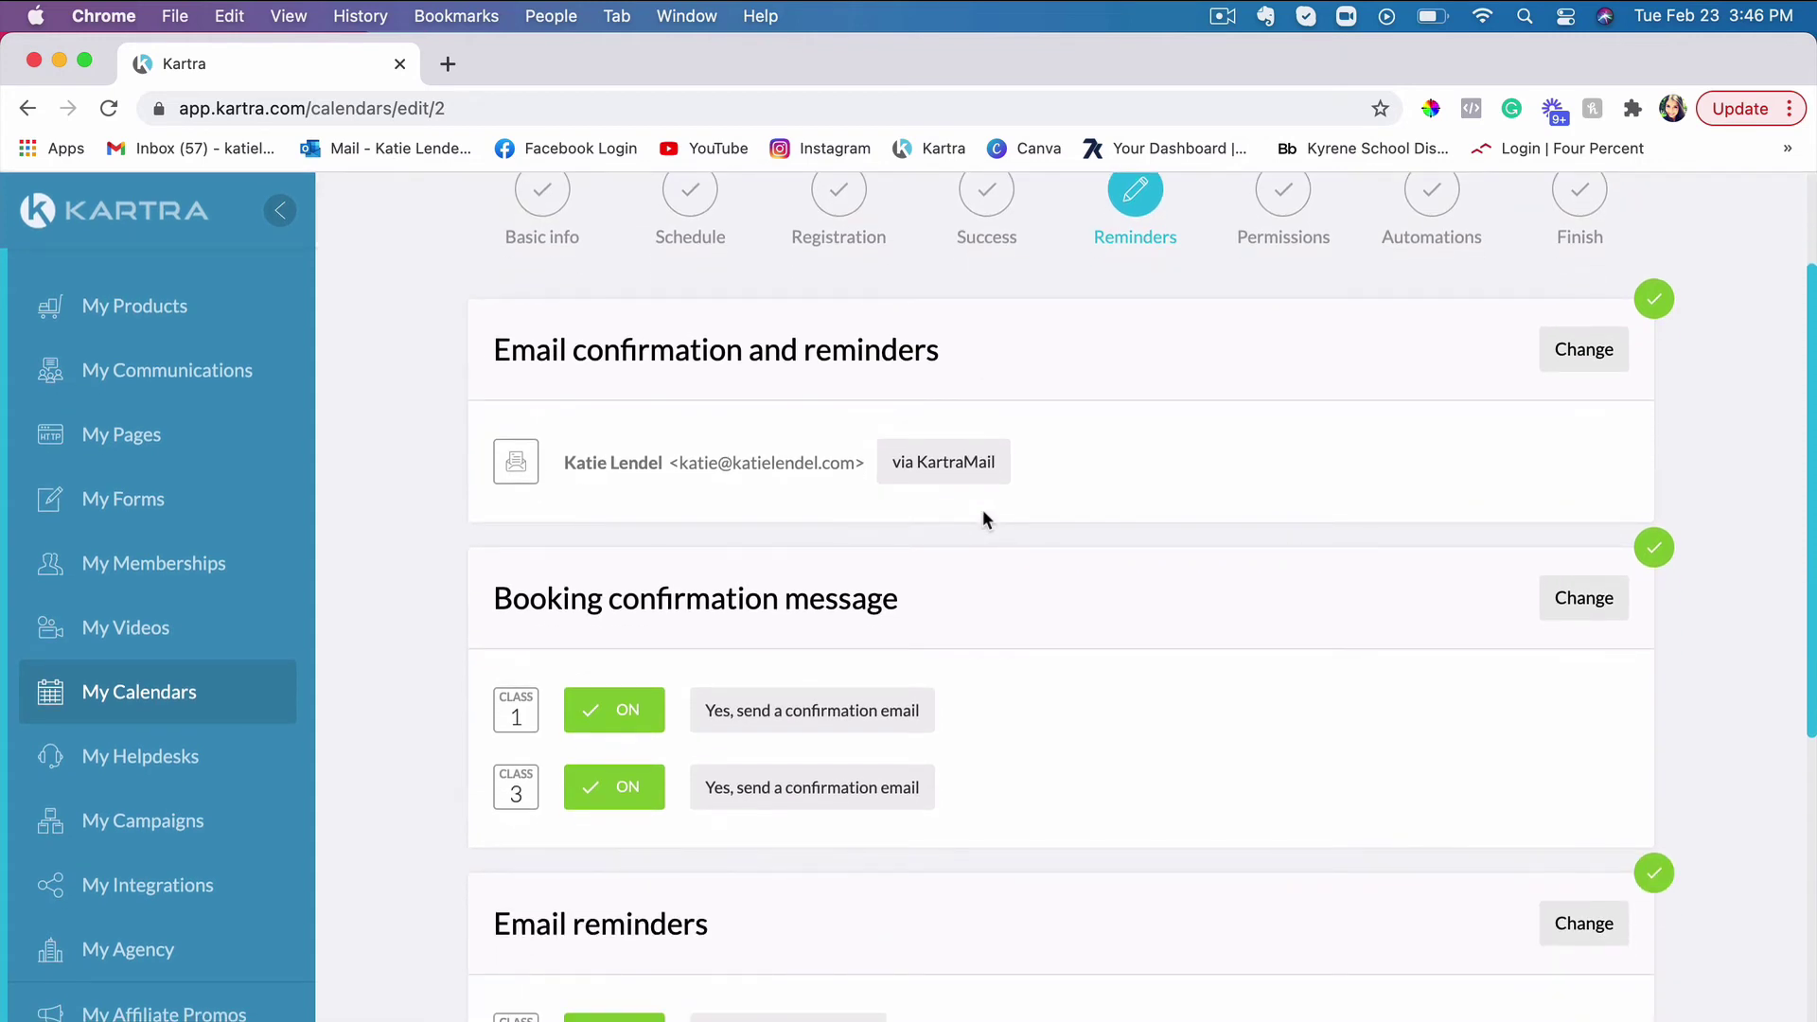
pyautogui.scroll(2, 982, 519)
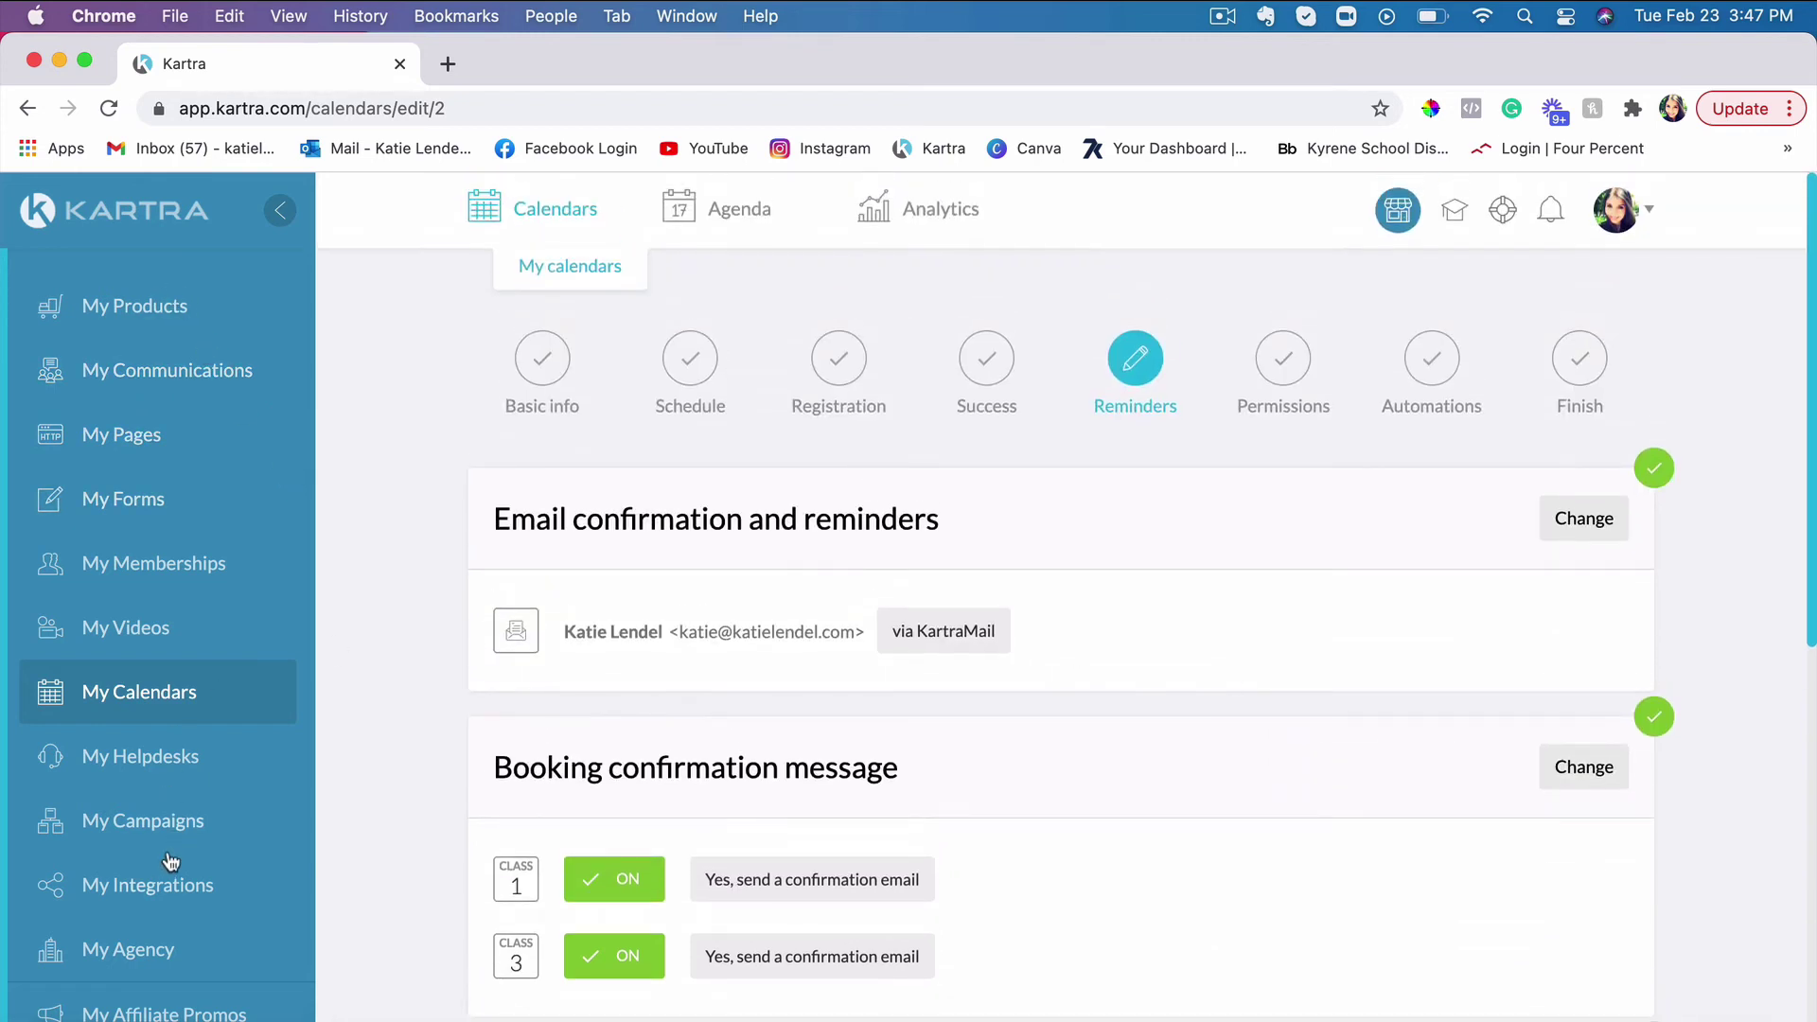
# - Save Reminders, Permissions and Automations to reach the Finish step confirming the calendar was created
pyautogui.scroll(-1, 169, 857)
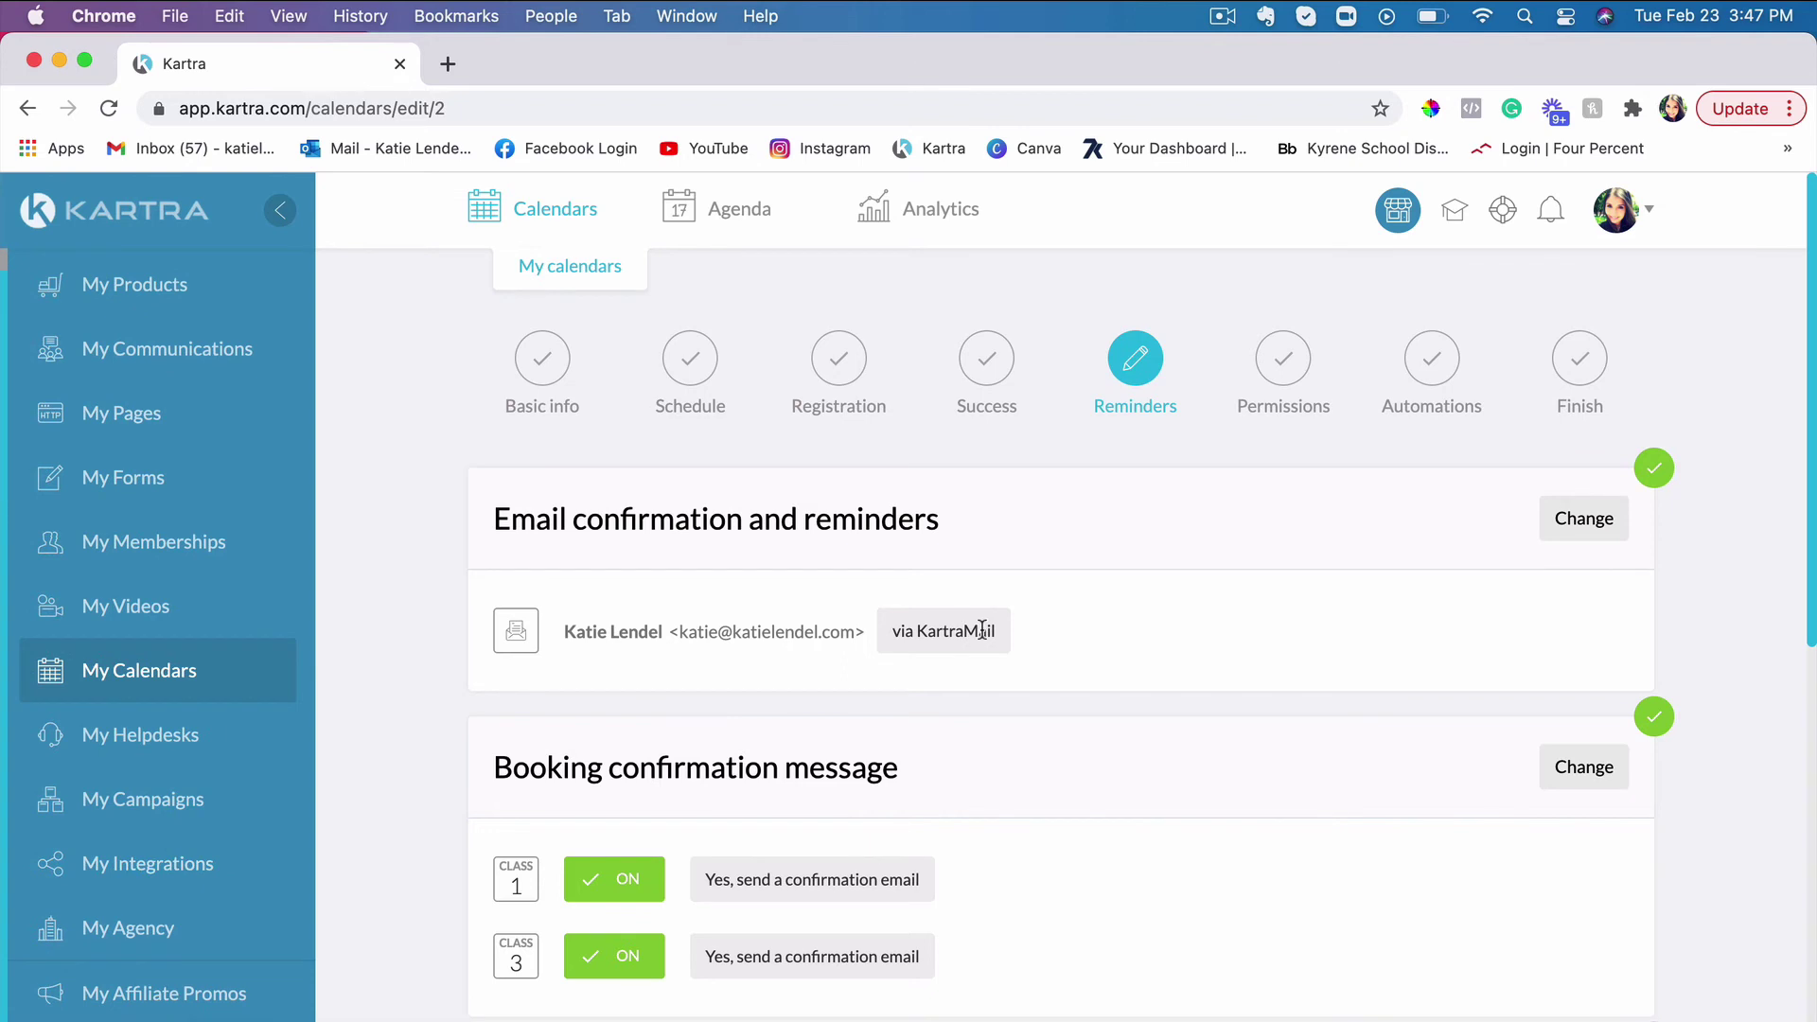
pyautogui.scroll(-5, 979, 629)
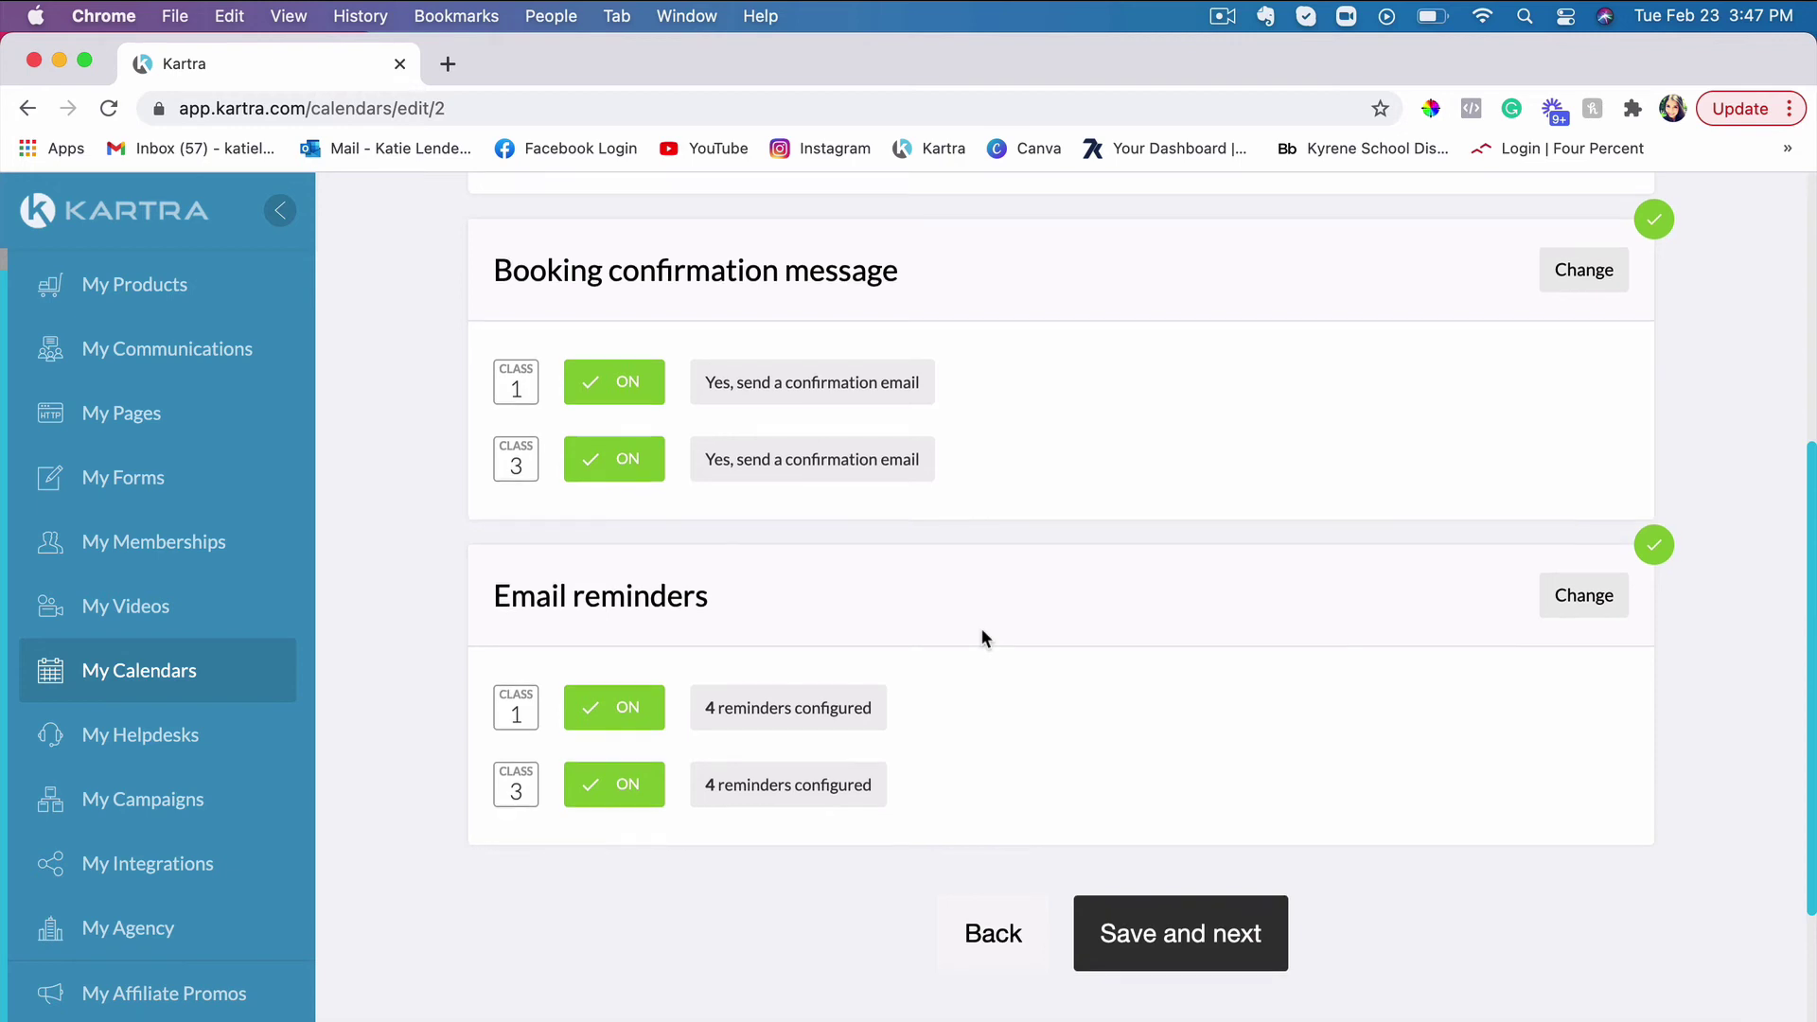
pyautogui.scroll(3, 982, 629)
pyautogui.scroll(2, 980, 627)
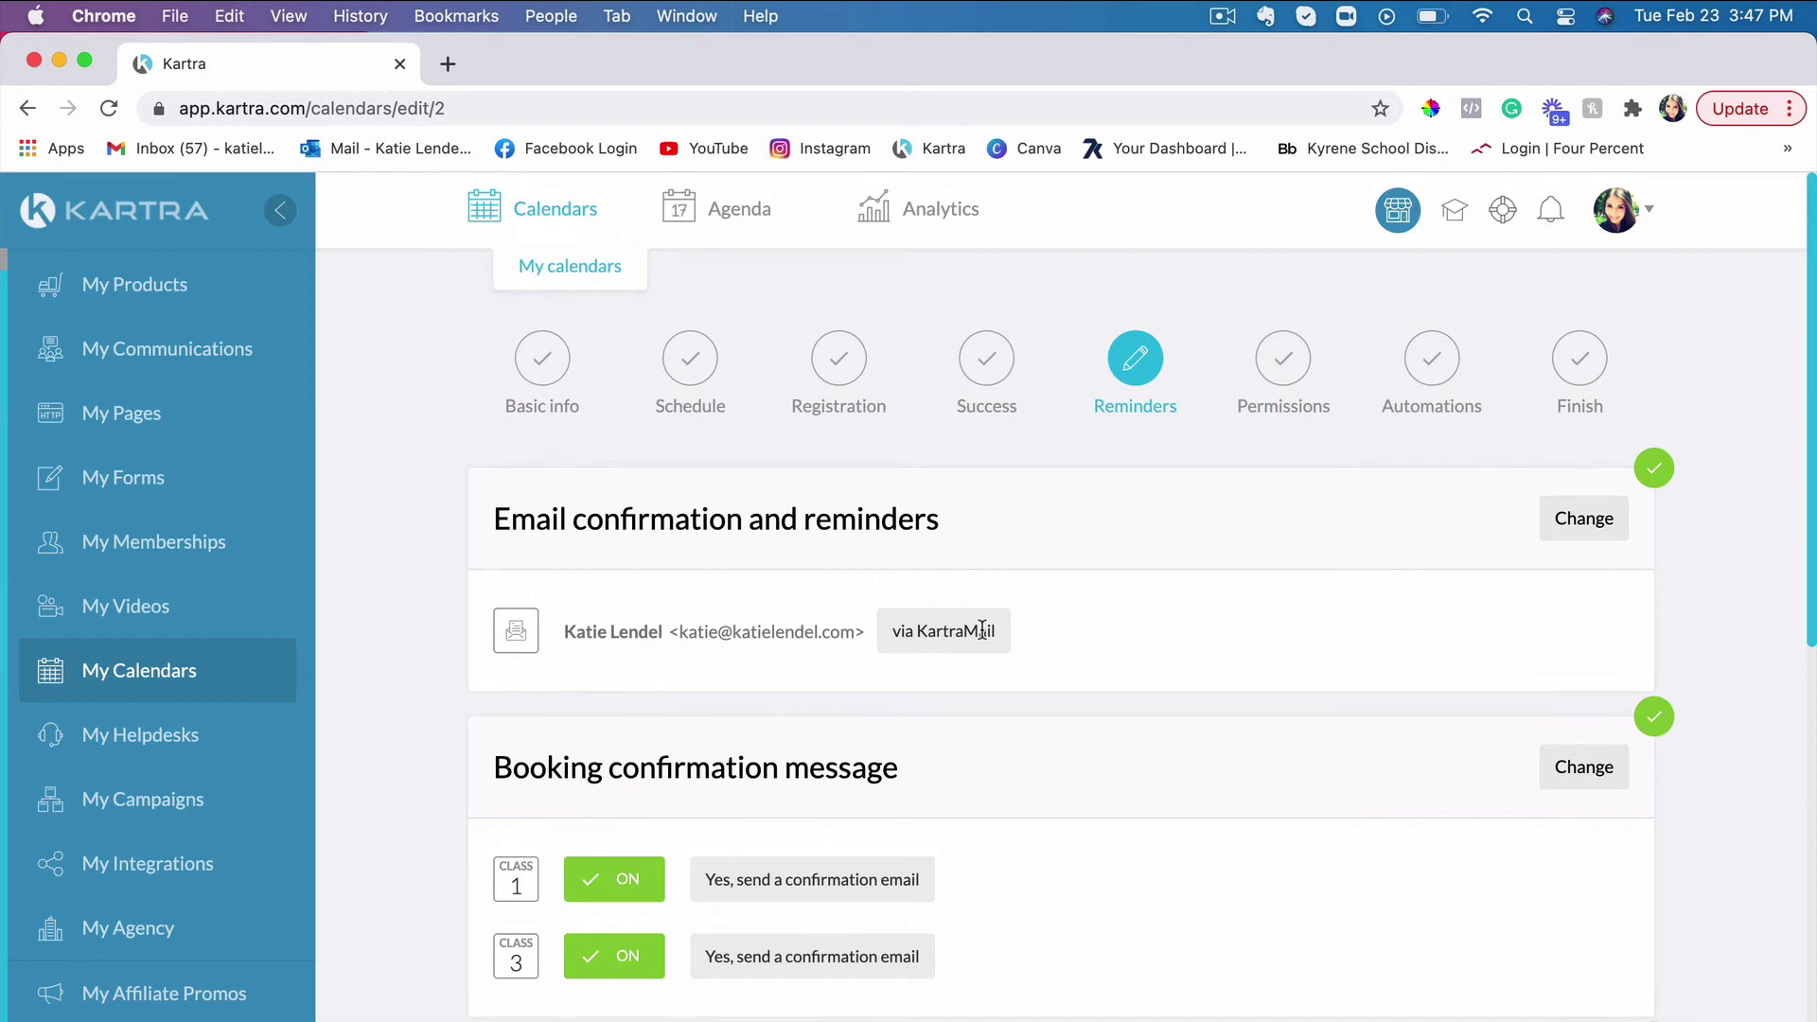
pyautogui.scroll(-1, 1285, 681)
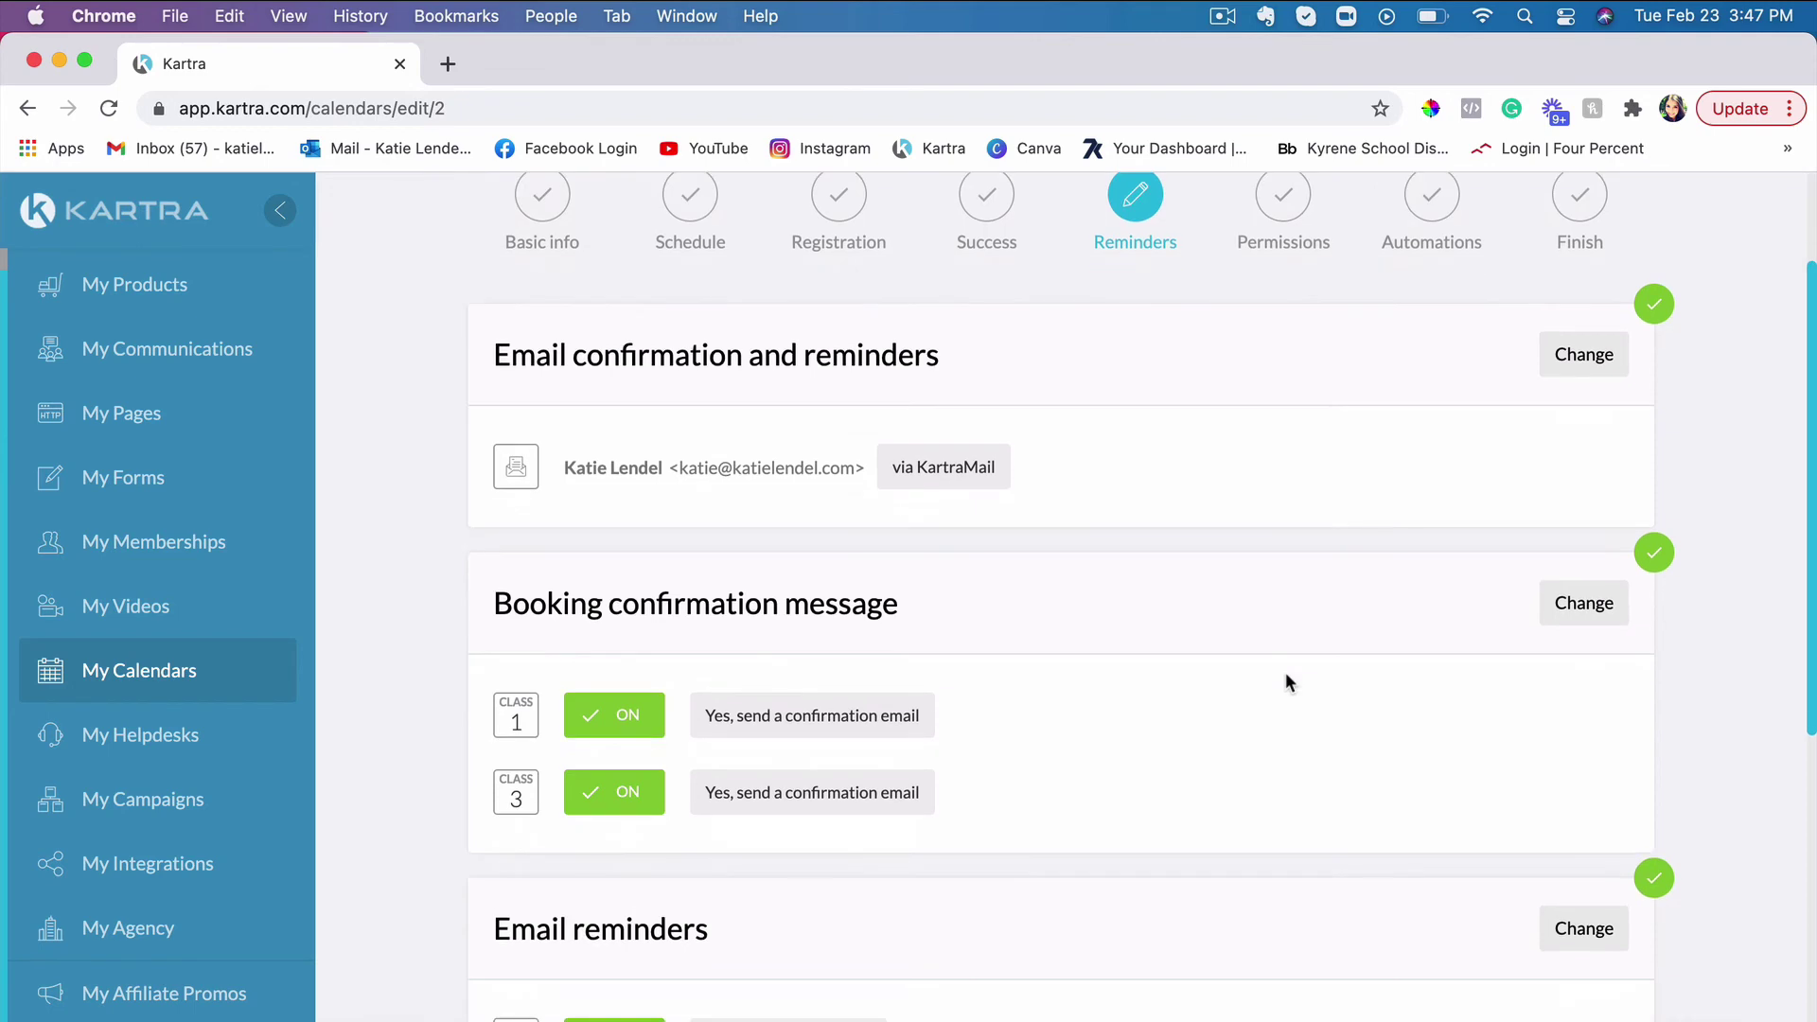
pyautogui.scroll(-10, 1285, 681)
pyautogui.click(1242, 697)
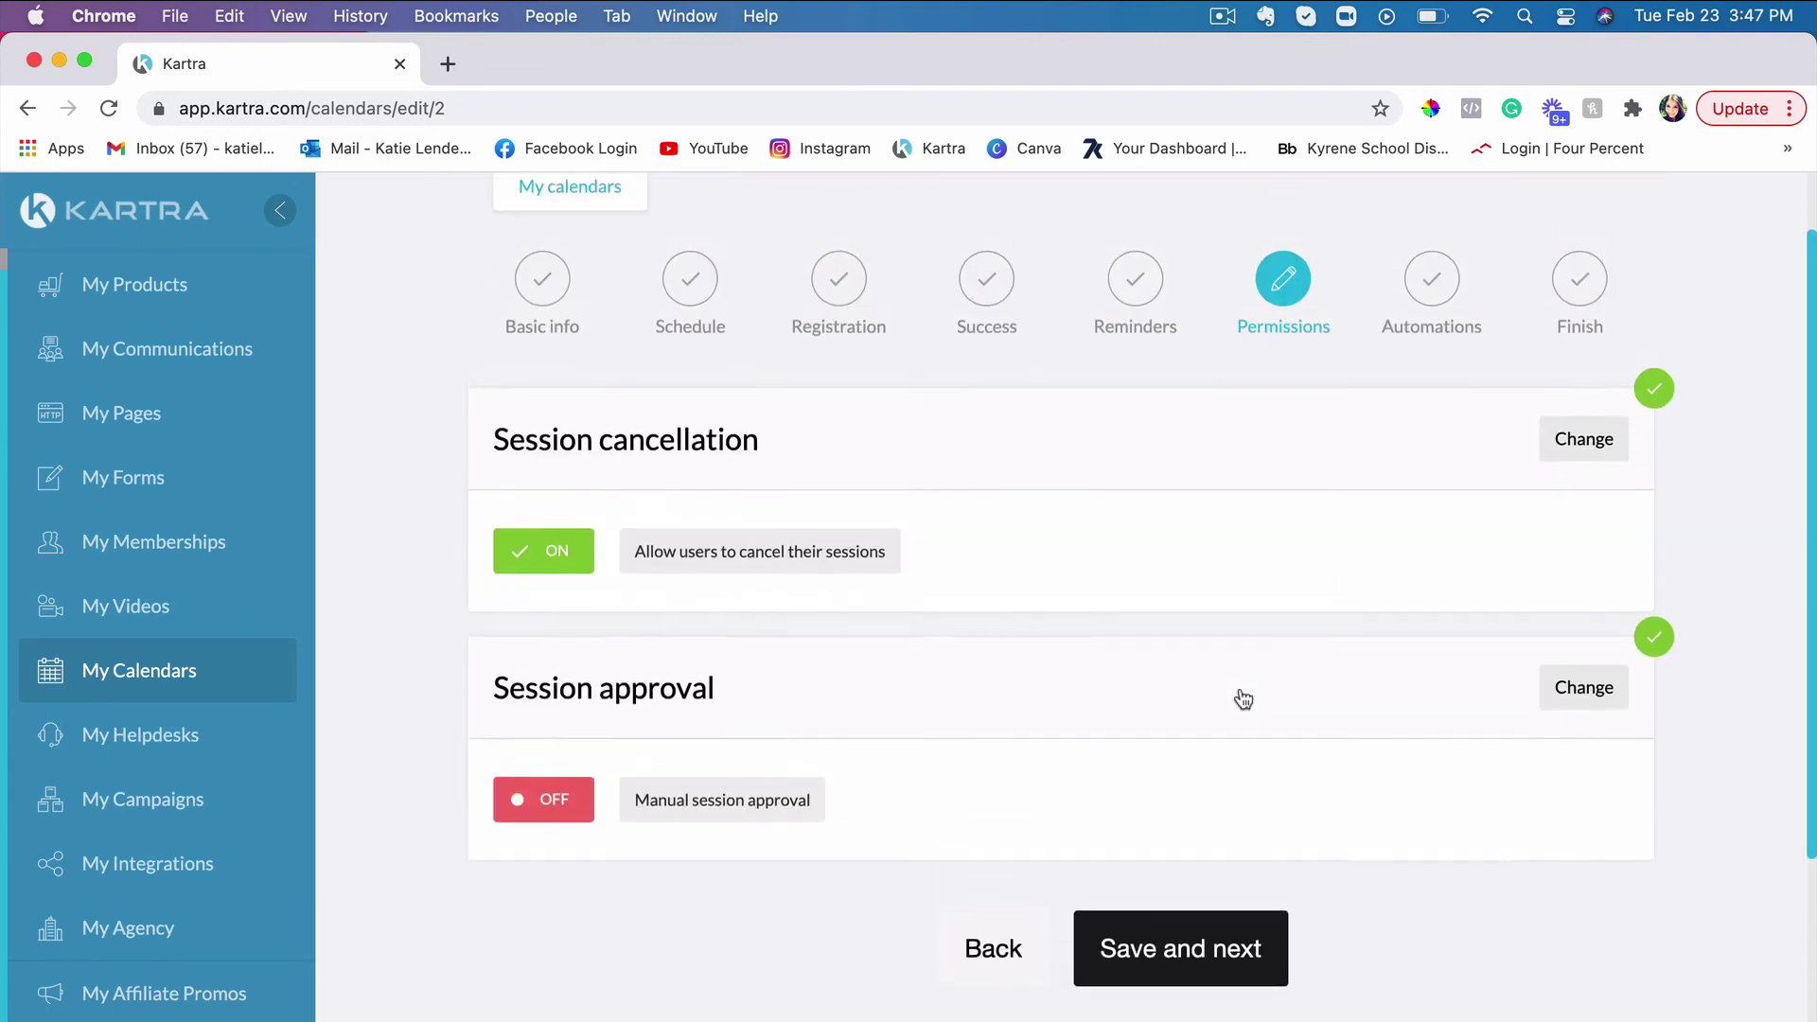
pyautogui.scroll(-3, 1240, 694)
pyautogui.click(1240, 694)
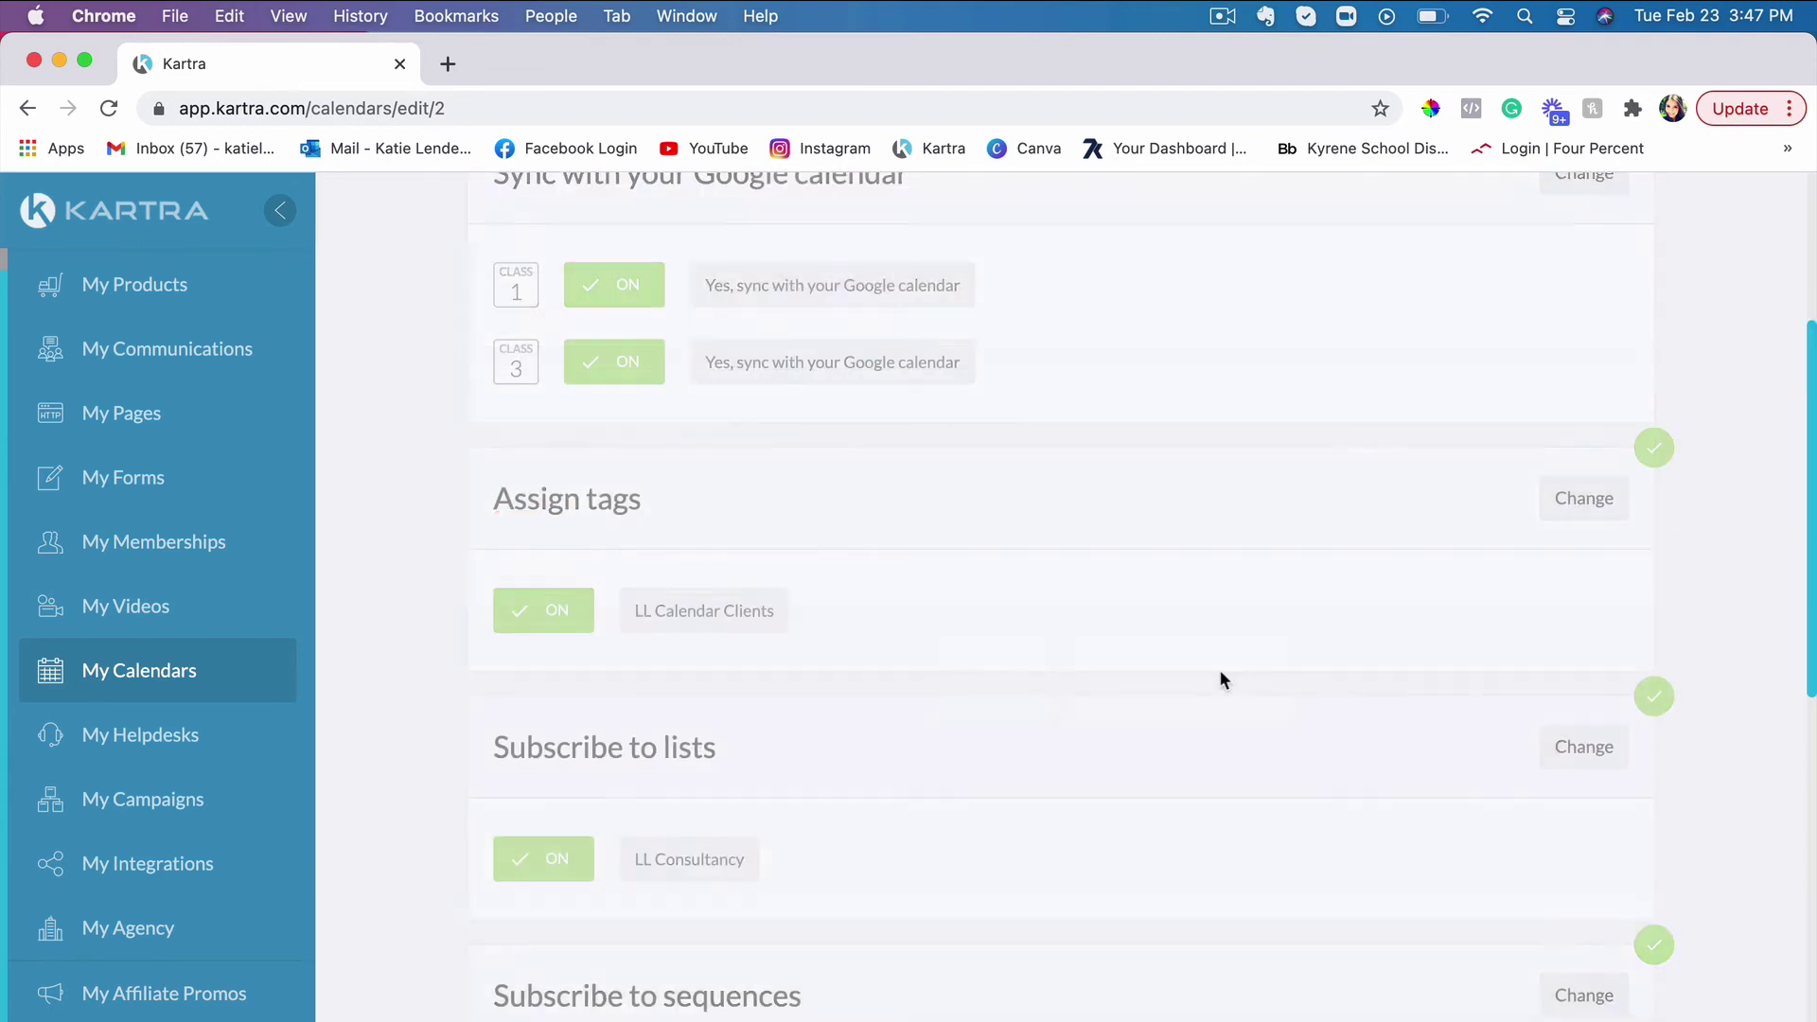
pyautogui.scroll(-8, 1217, 628)
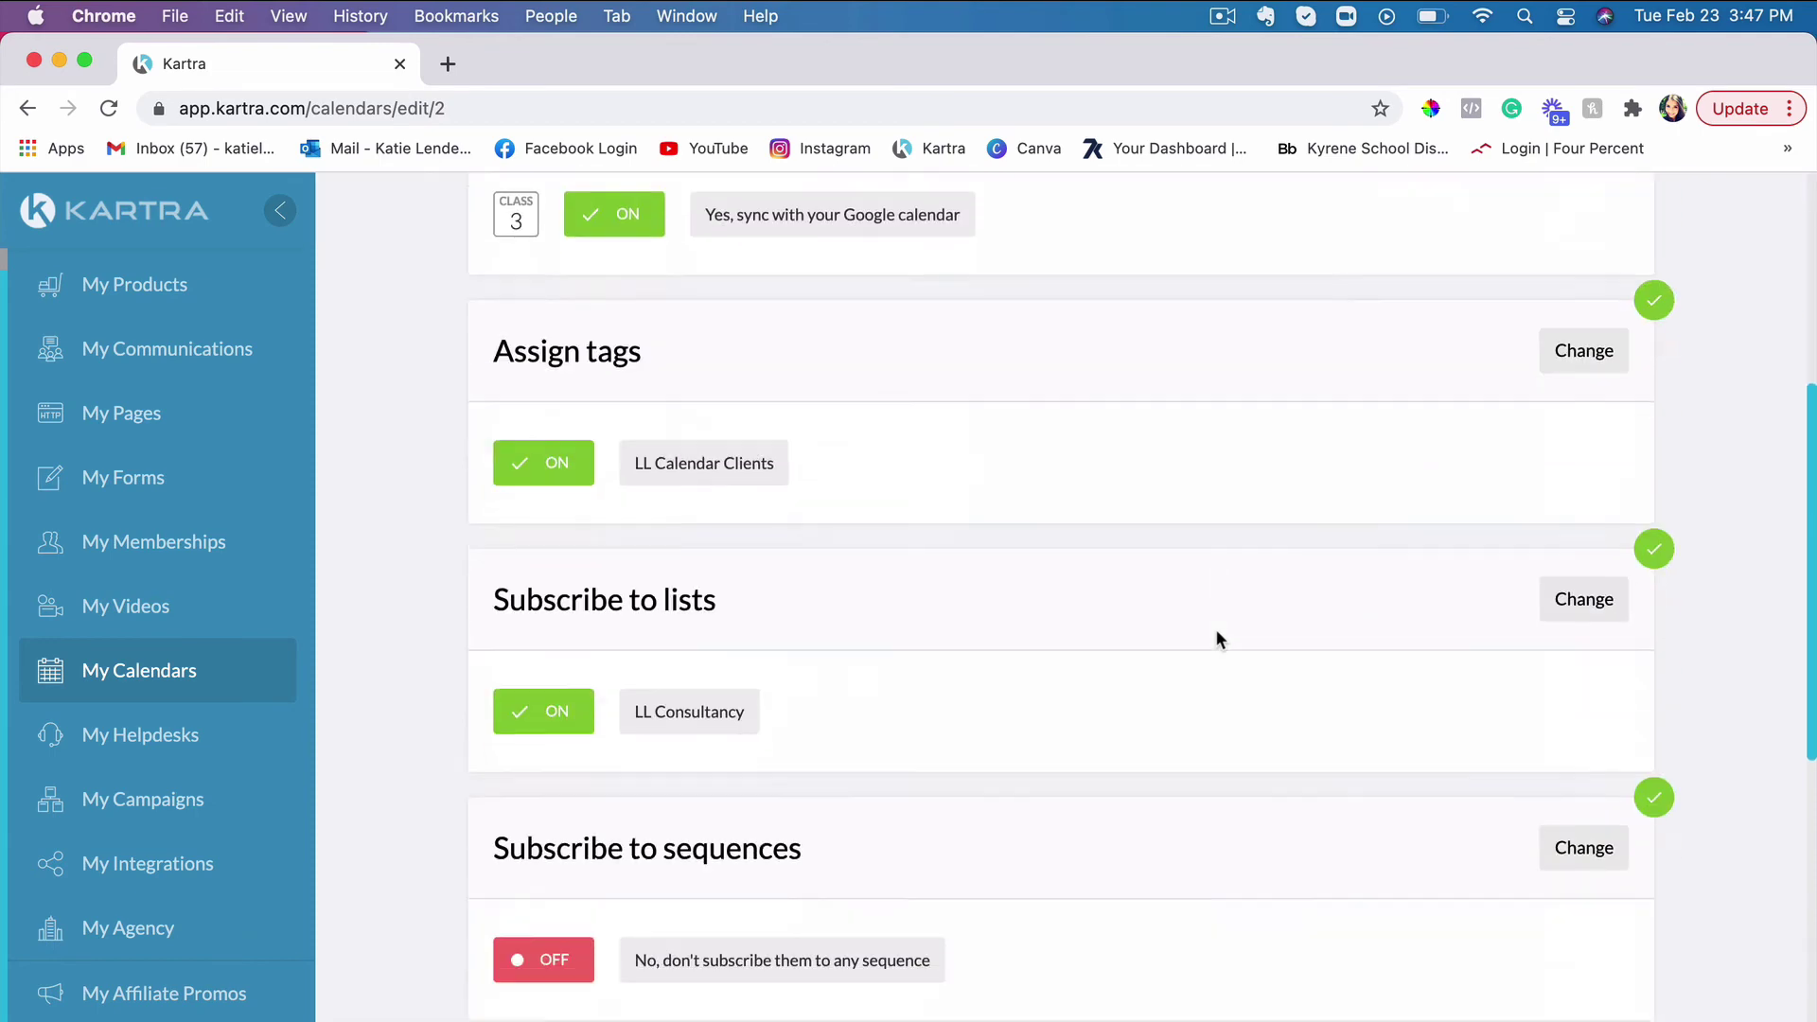
pyautogui.scroll(-5, 1228, 803)
pyautogui.click(1221, 679)
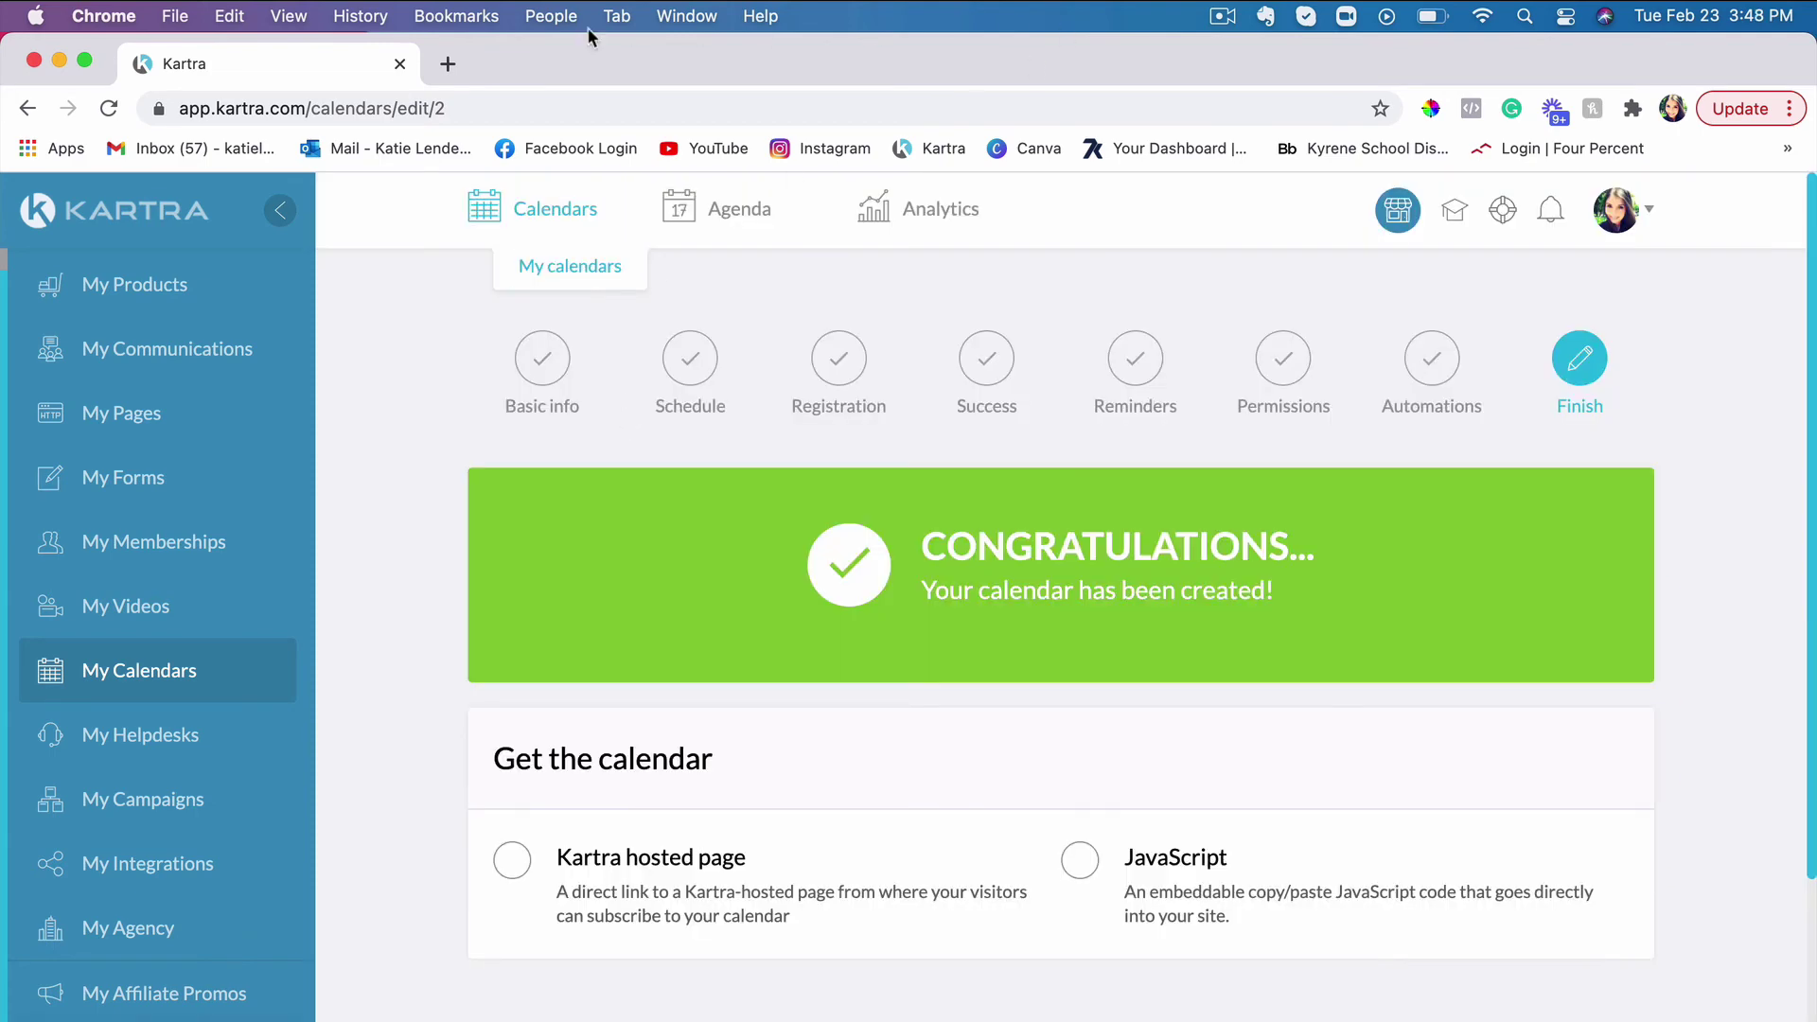
# - Load the live Laptop Lifestyle Agency booking page in a new tab, showing Initial Strategy Session
pyautogui.click(447, 63)
pyautogui.write('lap')
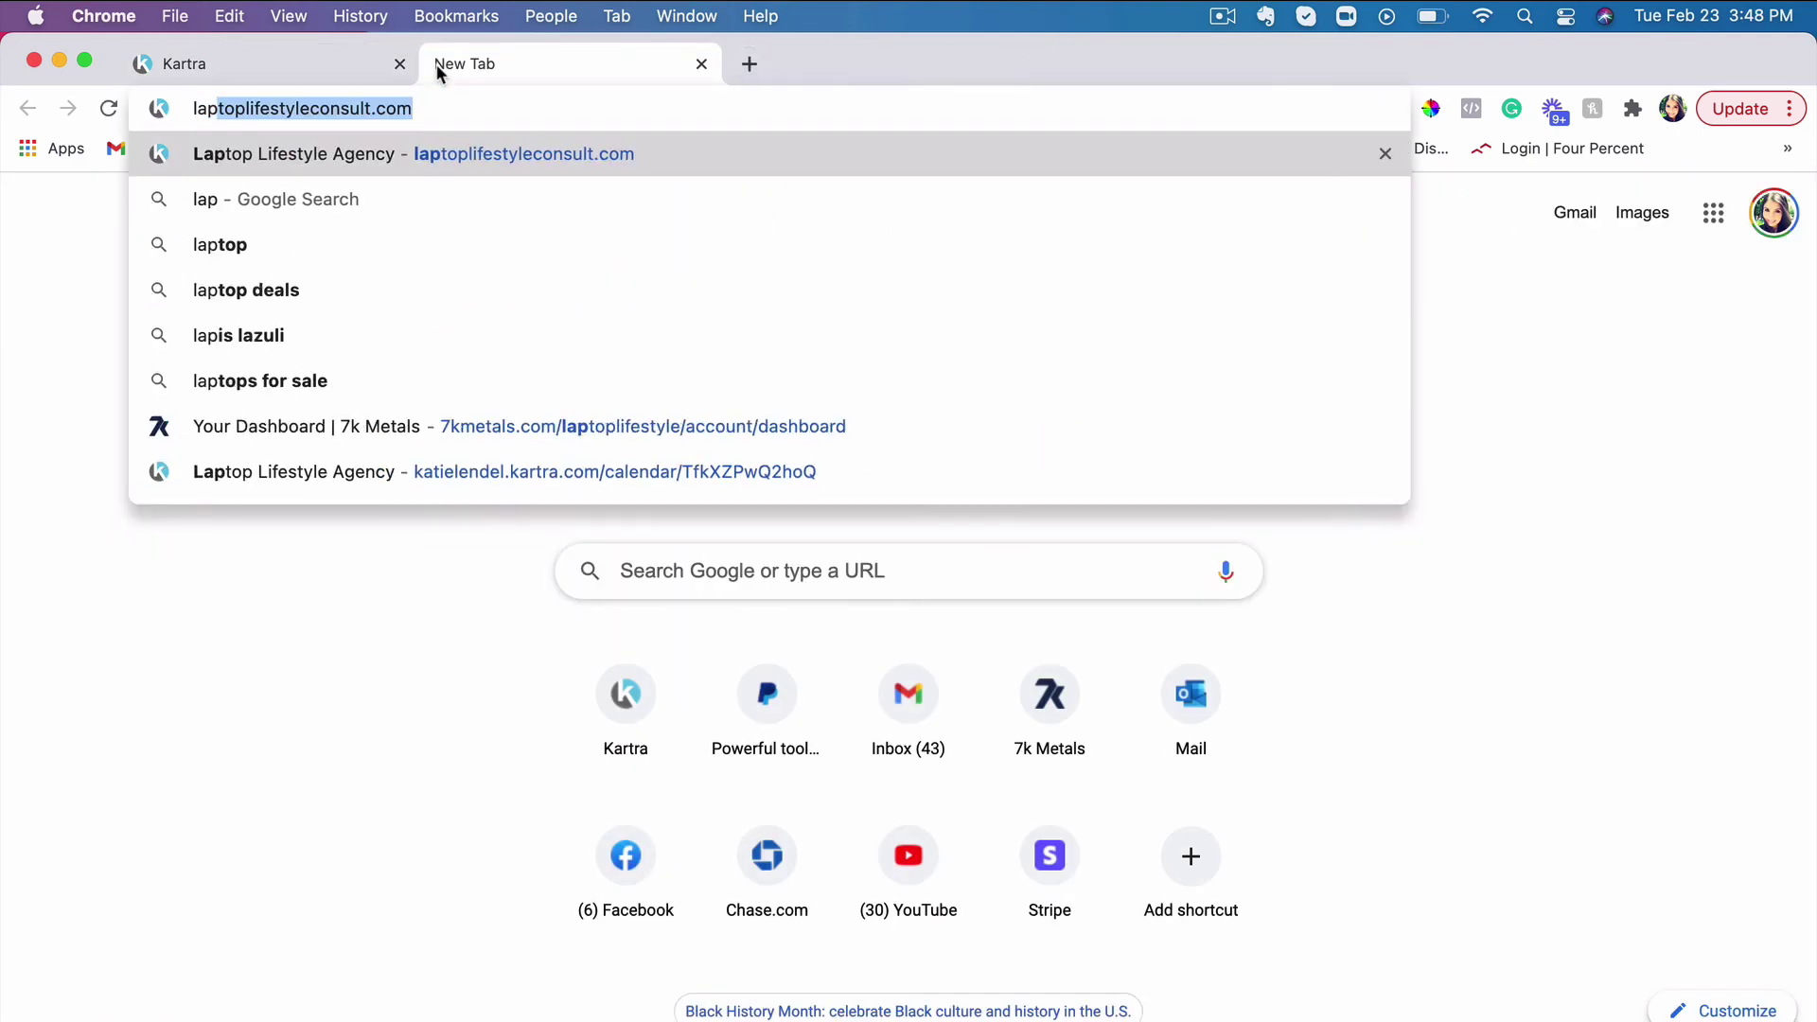
pyautogui.press('Return')
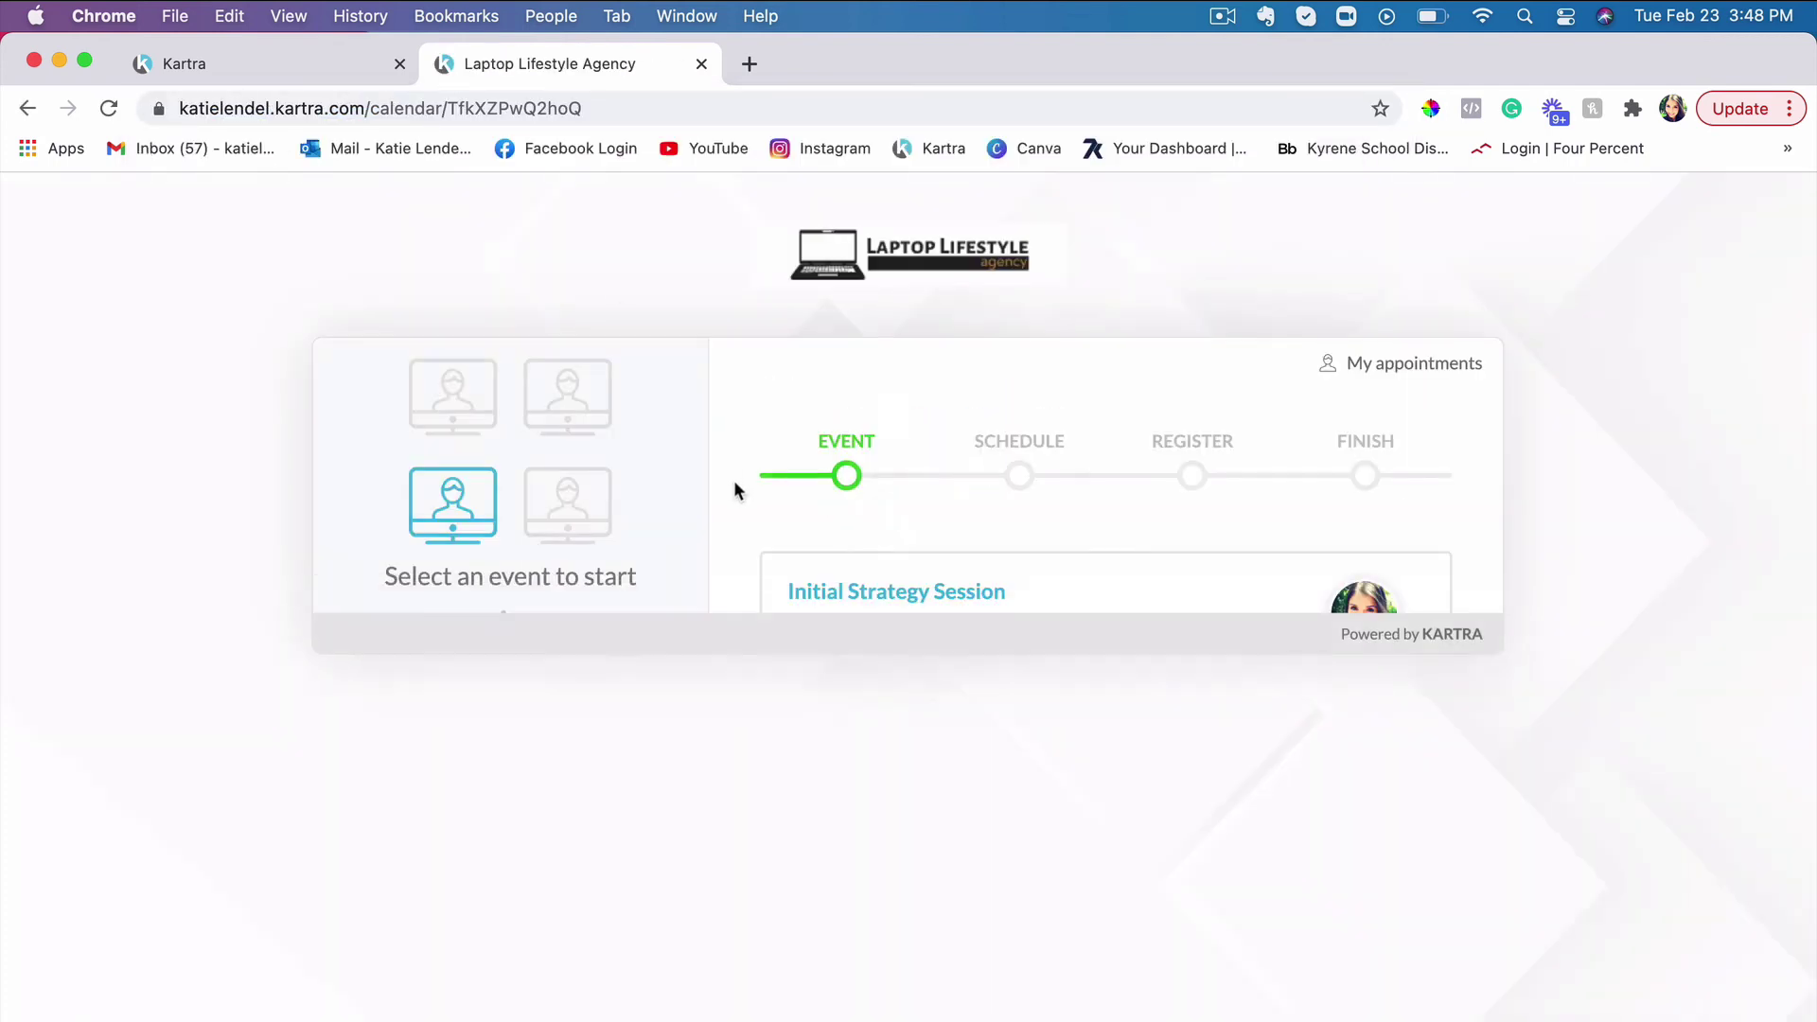